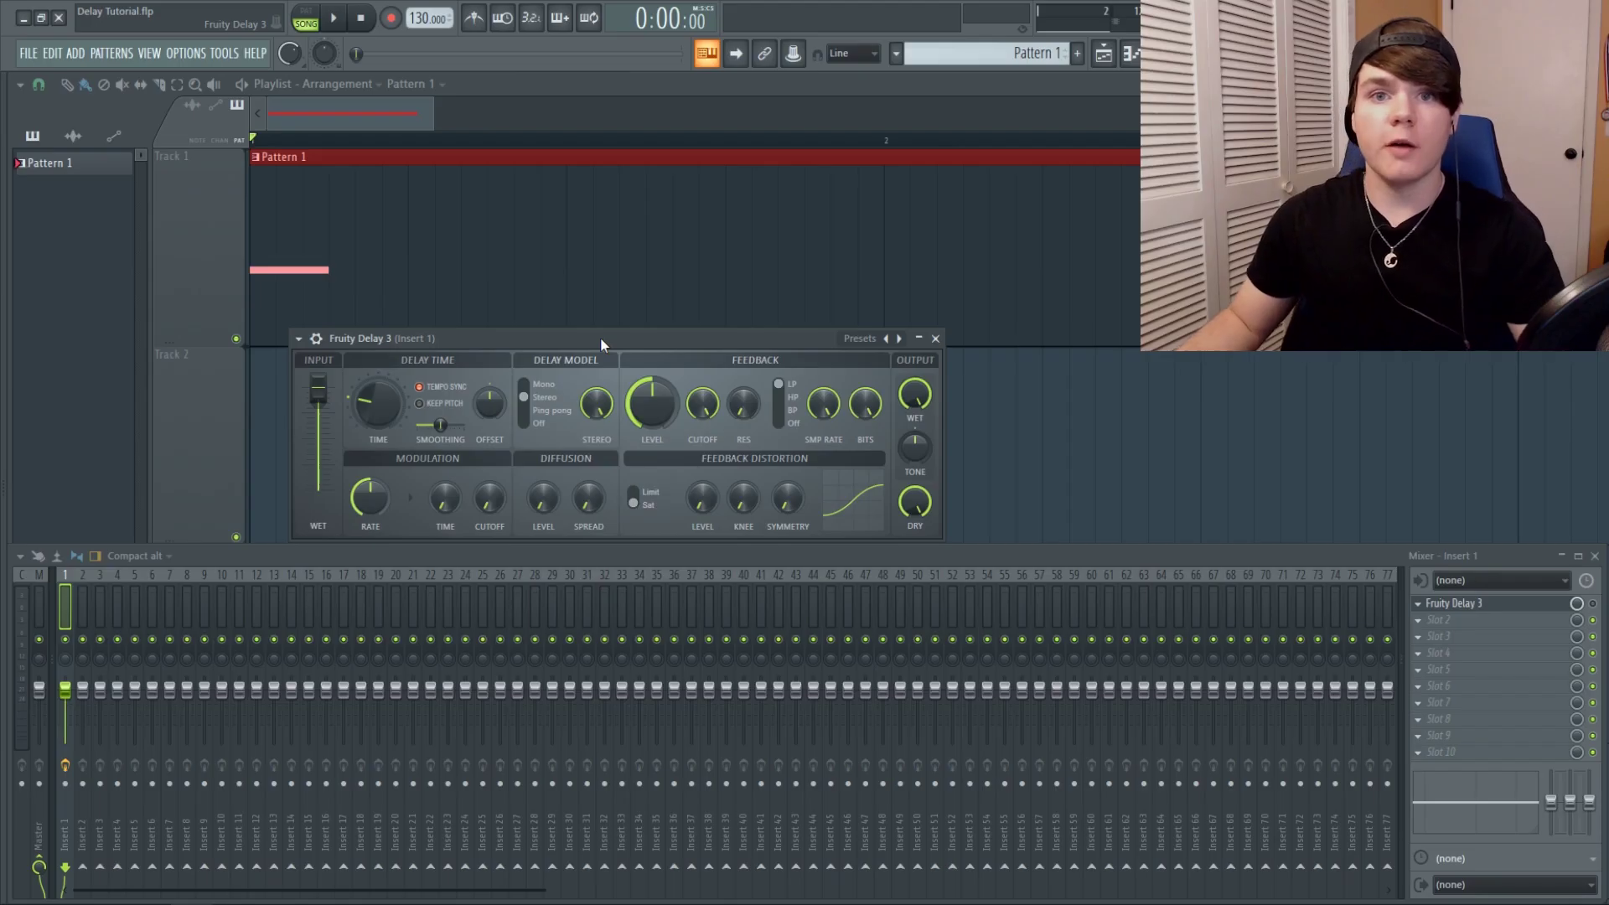
Step: Toggle Fruity Delay 3 and audition the pluck melody through the delay several times
{"action": "key", "text": "space"}
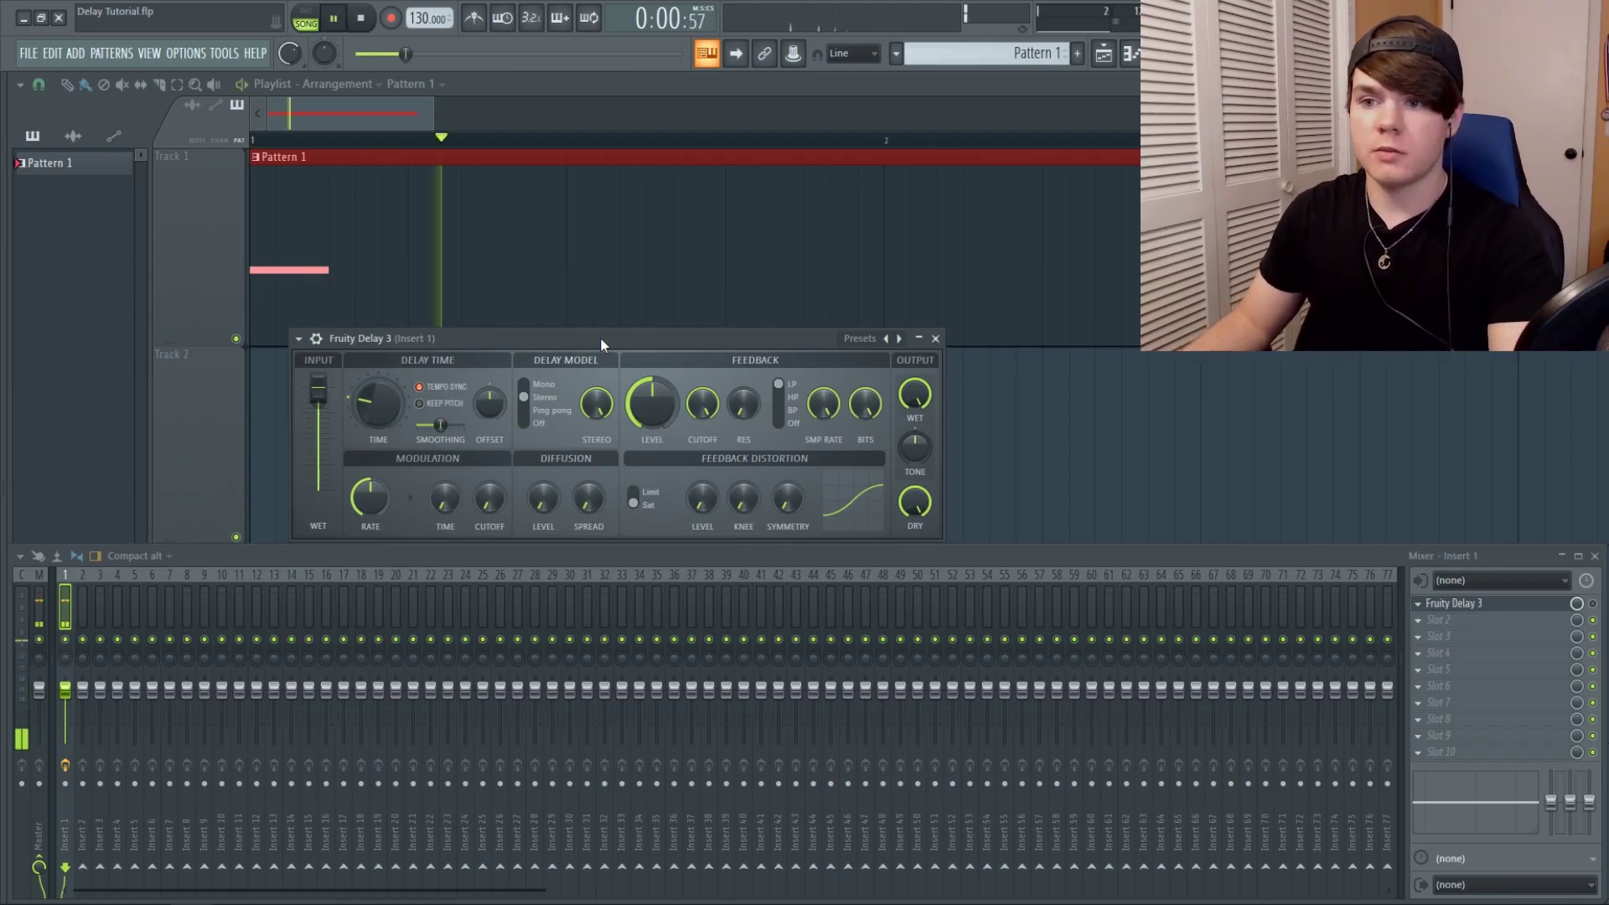
{"action": "key", "text": "space"}
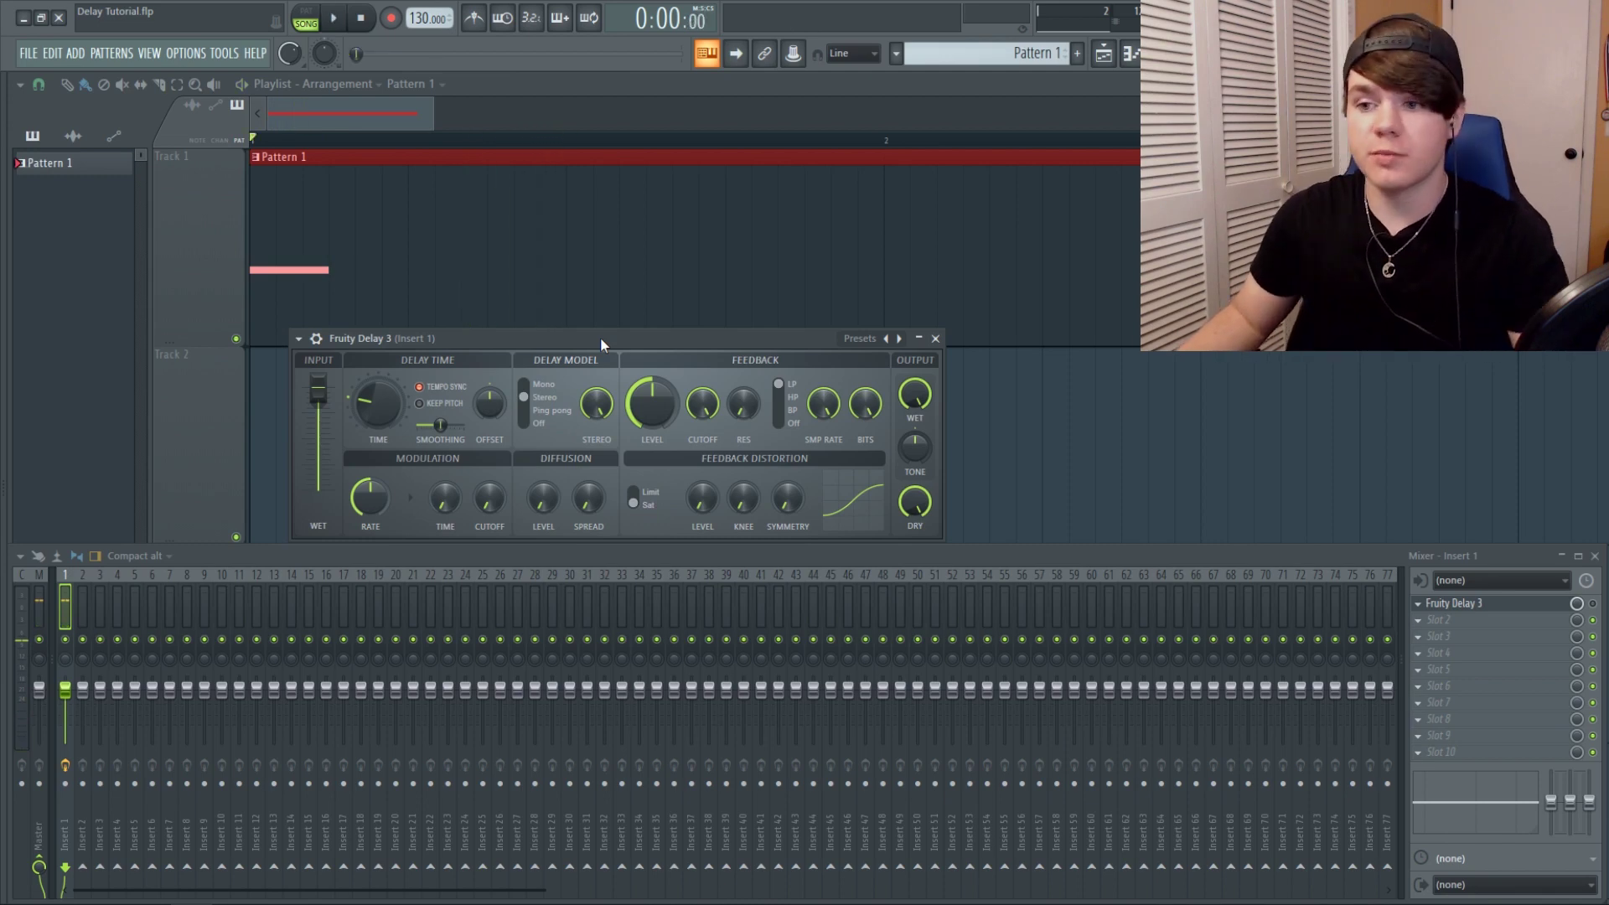
{"action": "left_click", "coordinate": [1595, 611]}
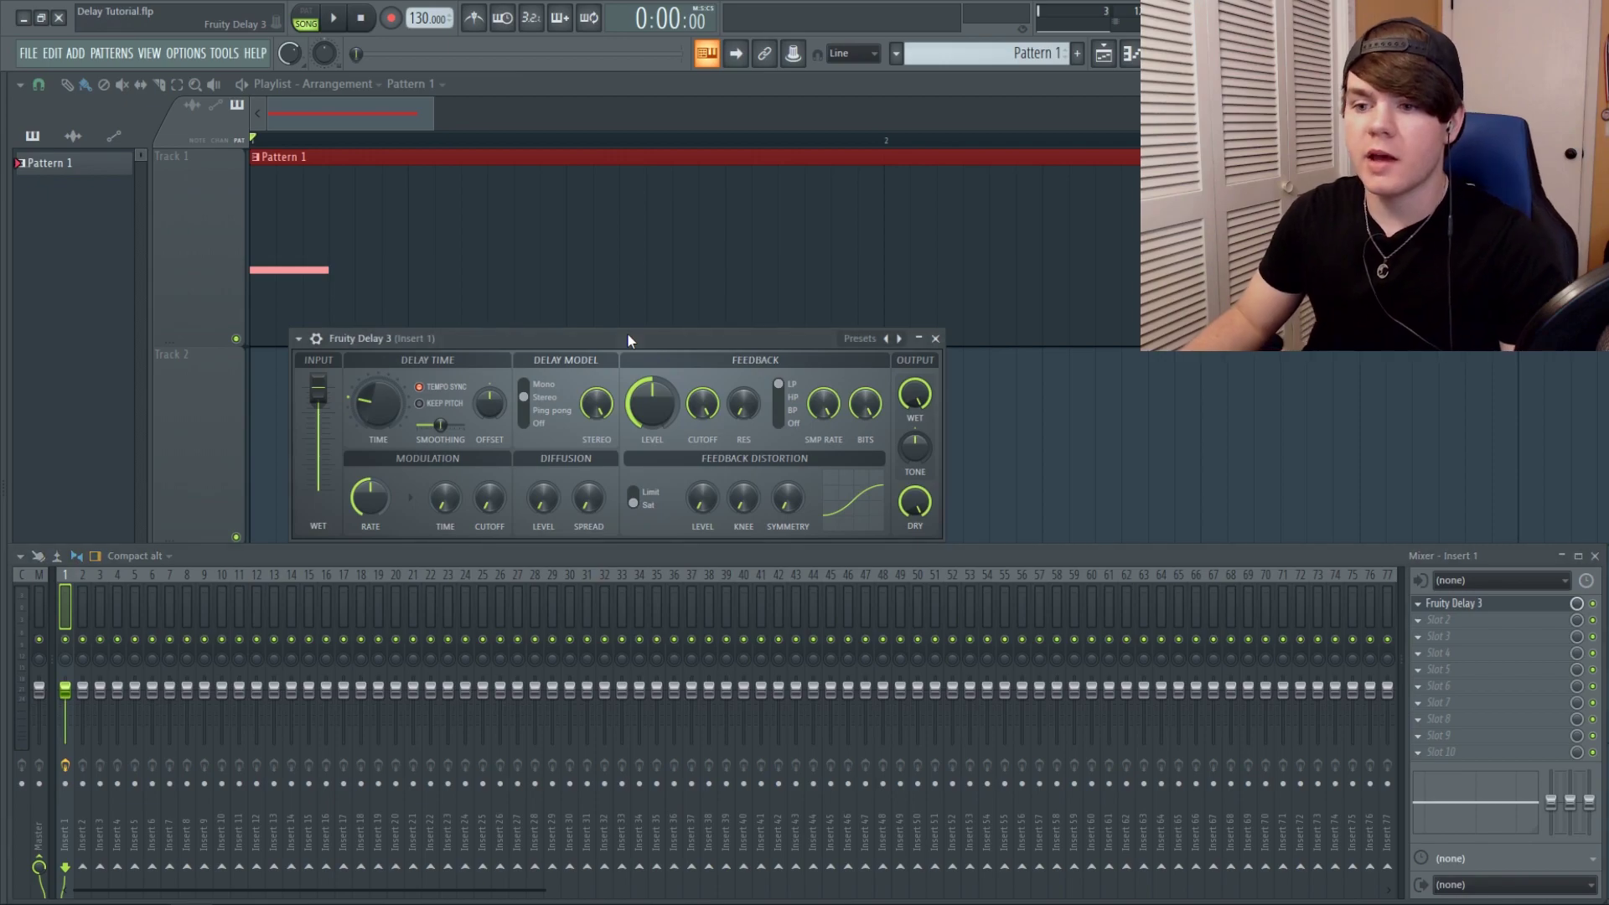
{"action": "key", "text": "space"}
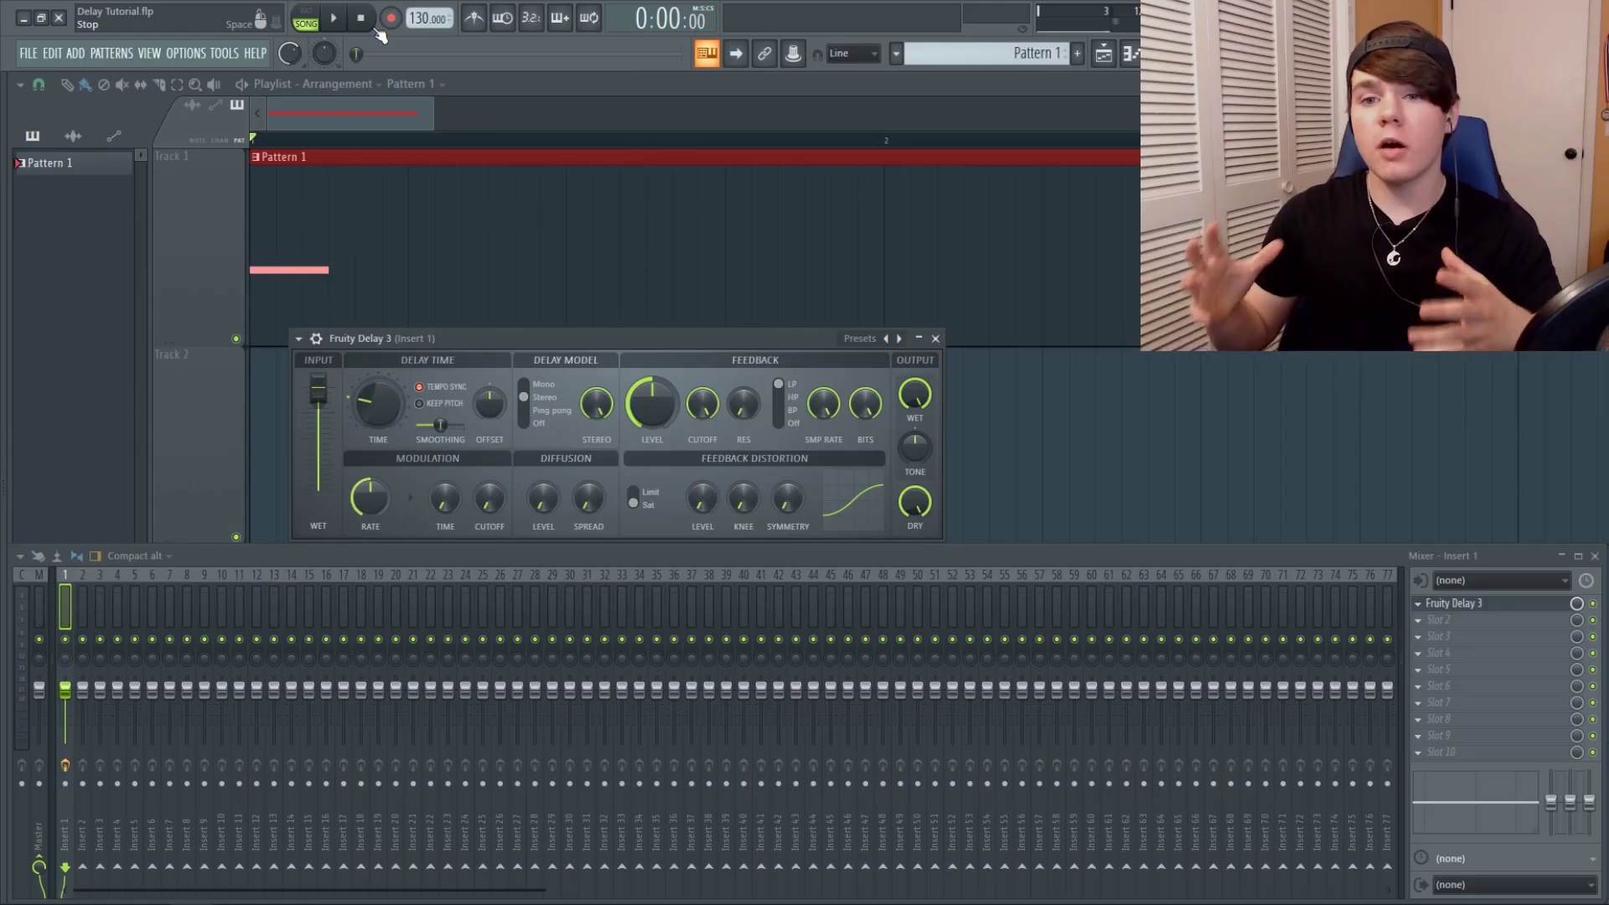
{"action": "left_click", "coordinate": [377, 30]}
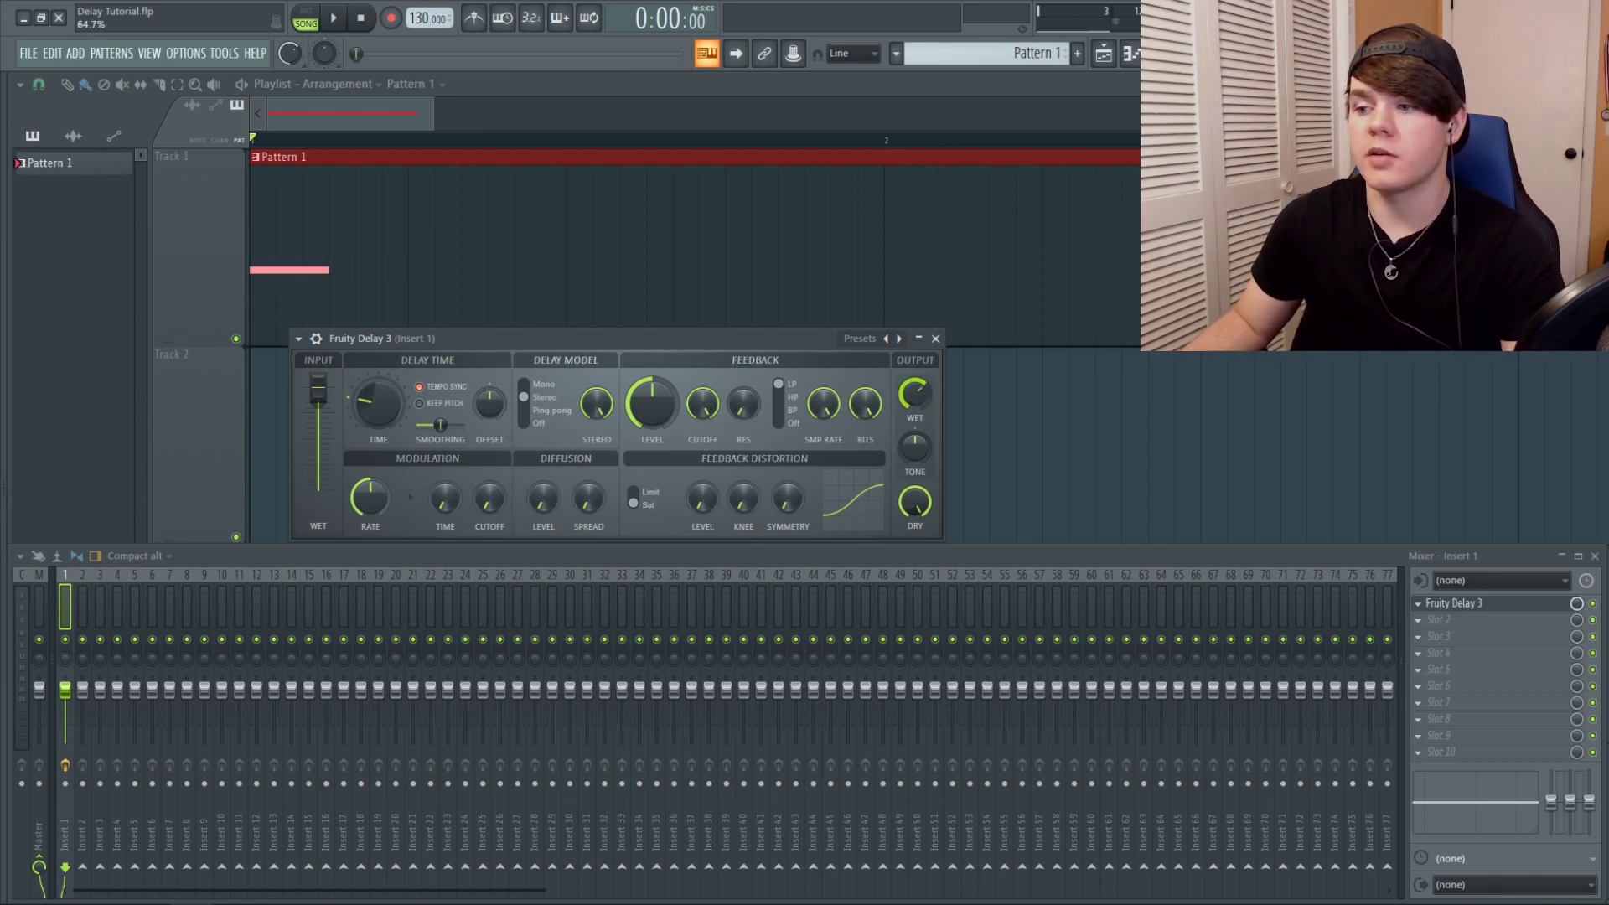
{"action": "left_click", "coordinate": [333, 18]}
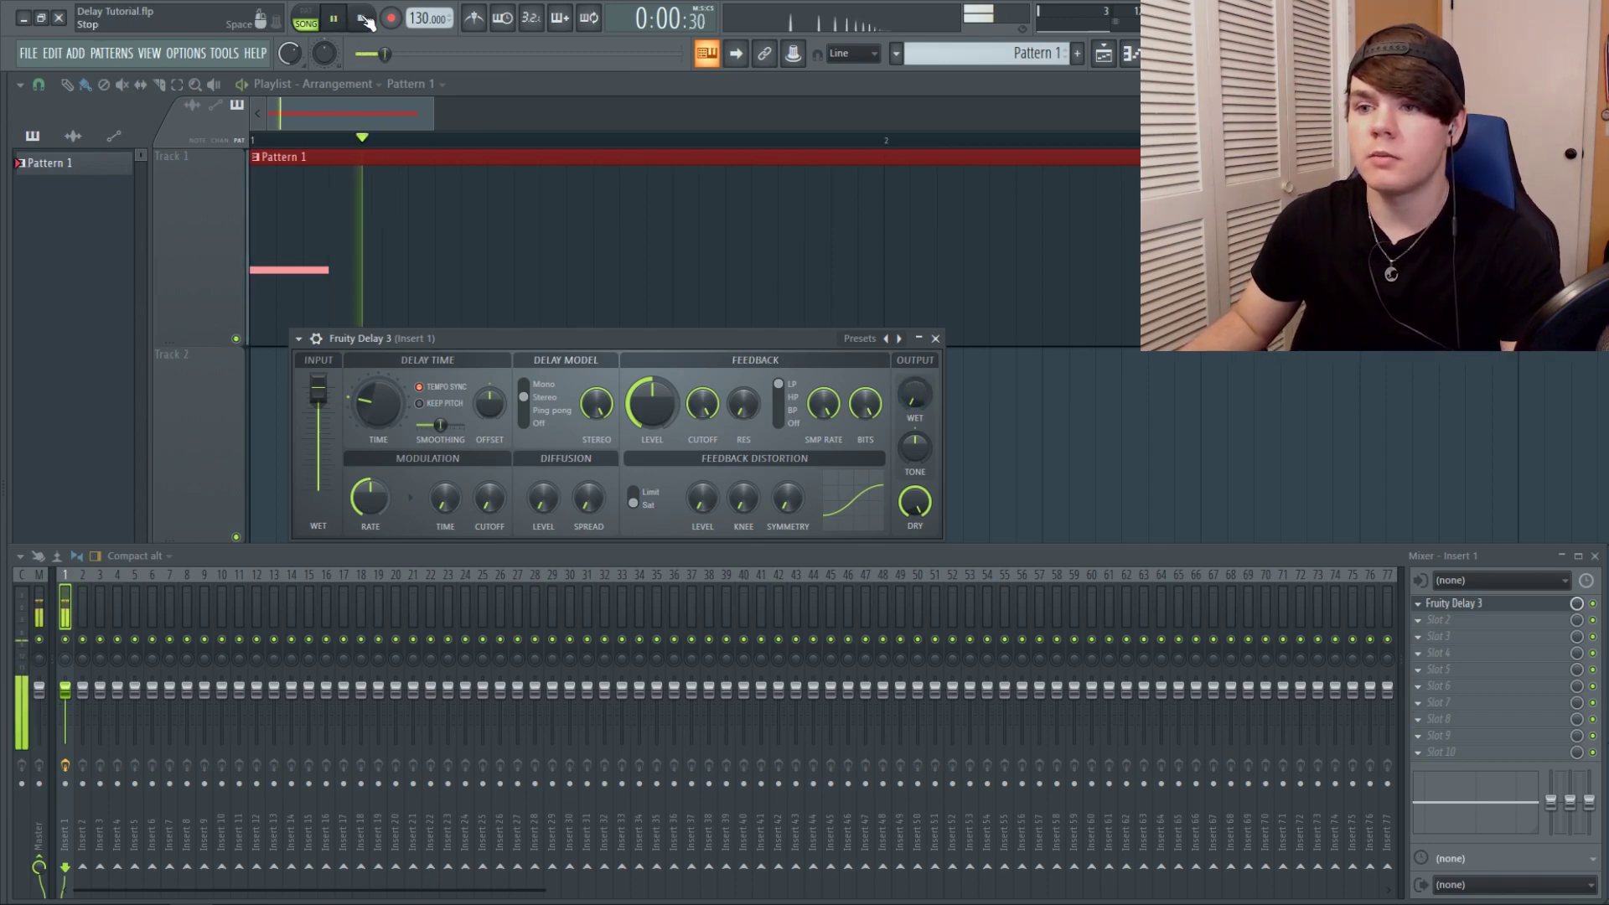
{"action": "key", "text": "space"}
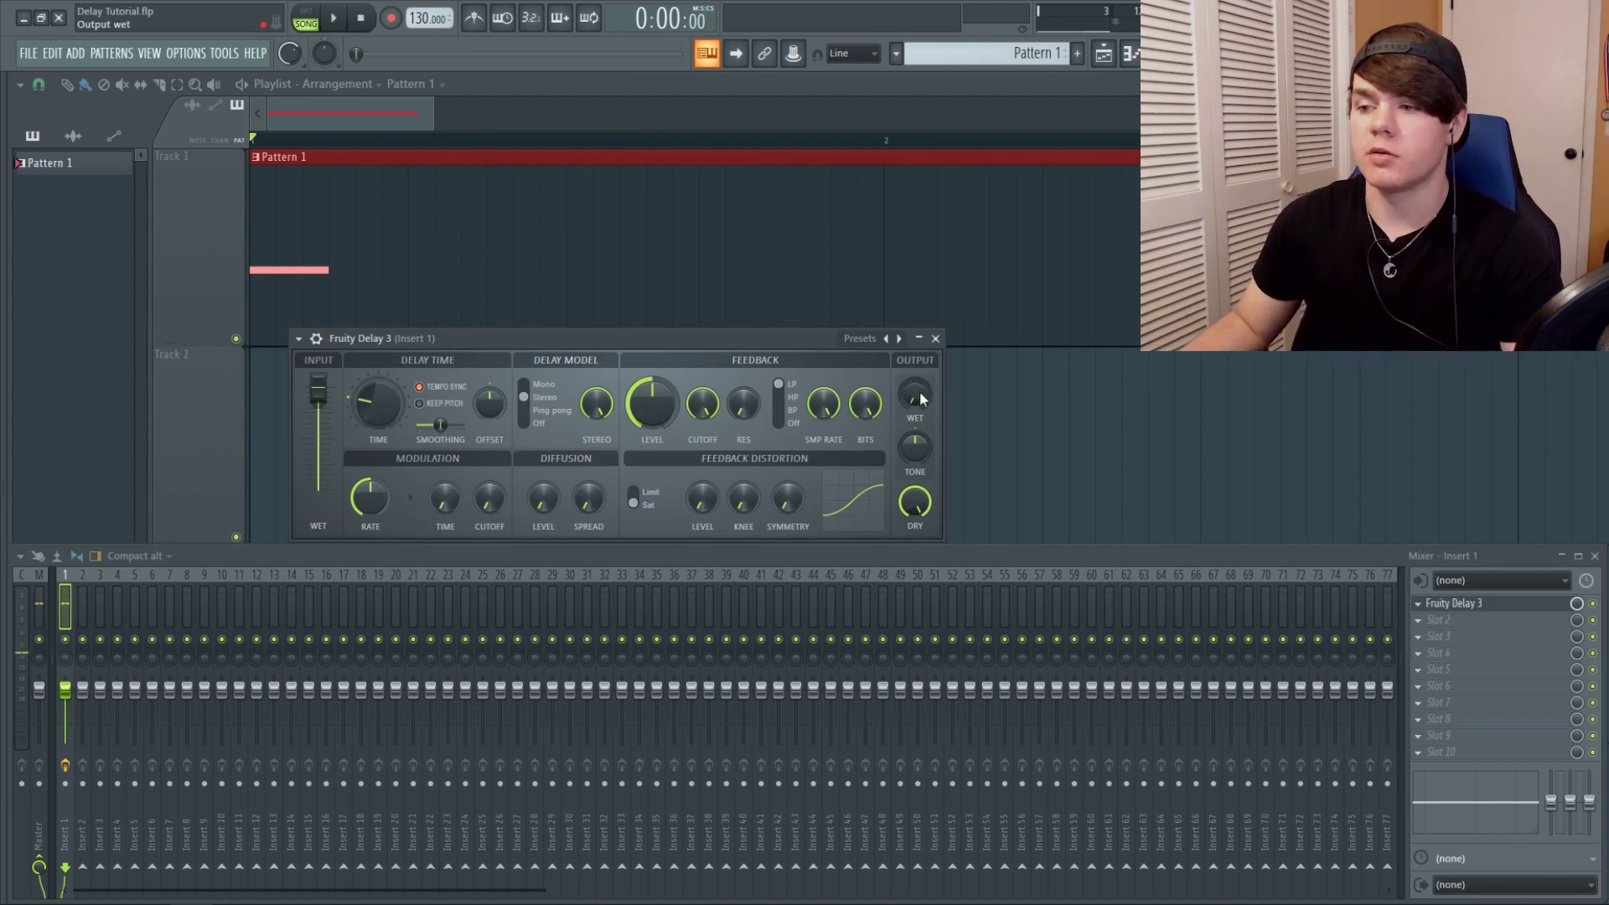
{"action": "left_click", "coordinate": [332, 19]}
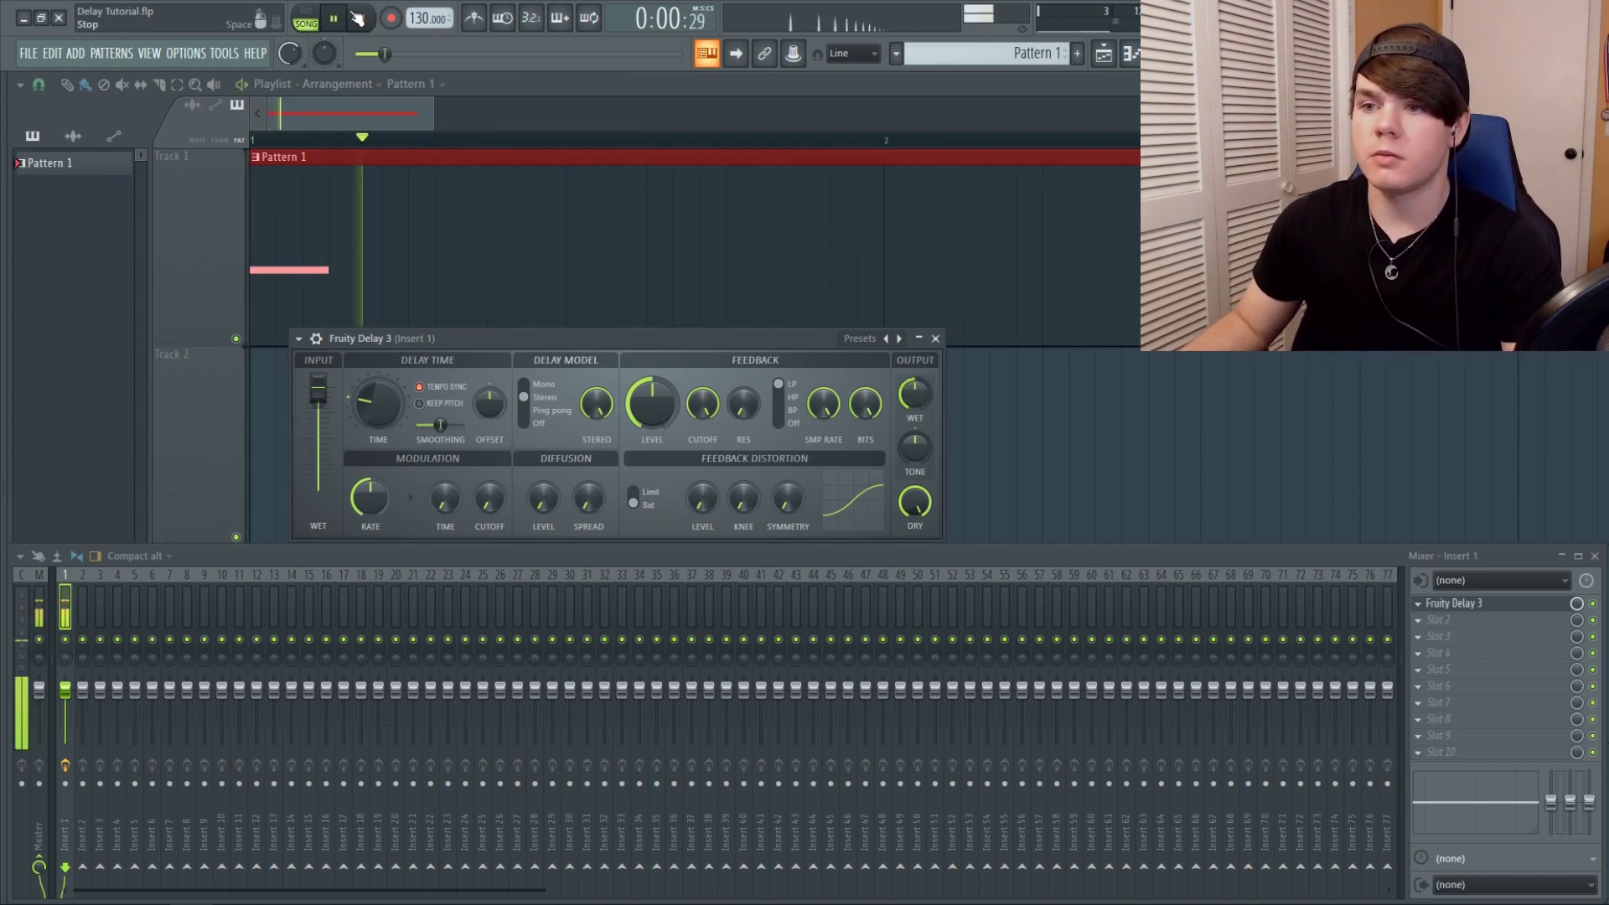
{"action": "left_click", "coordinate": [365, 20]}
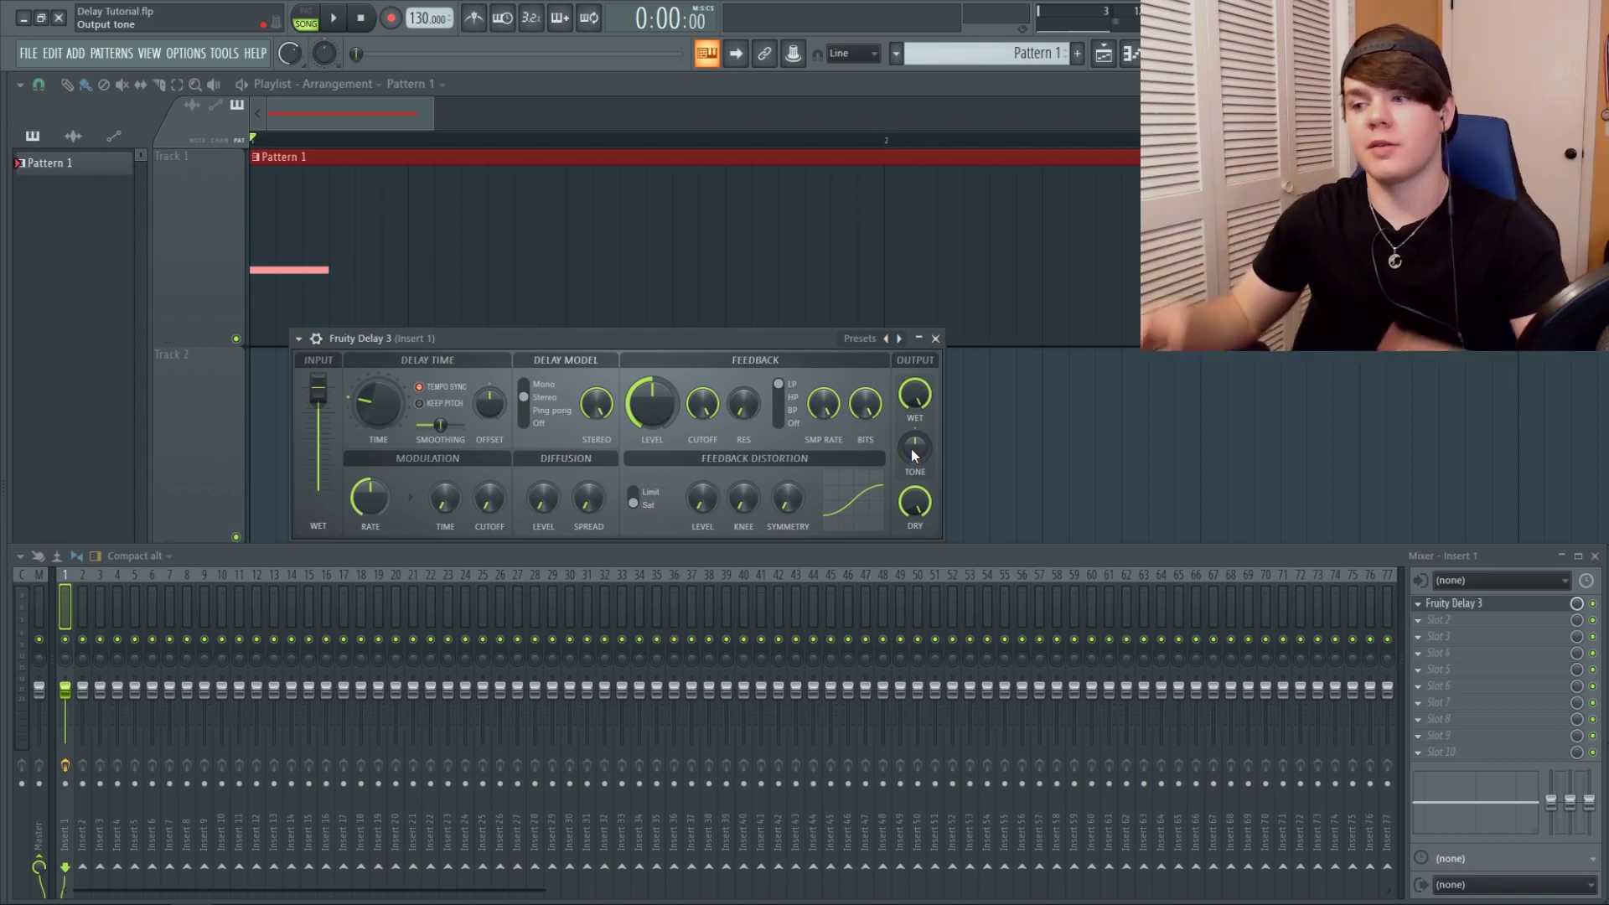
Step: Raise the delay's tone to brighten the echoes and compare it by playback
{"action": "left_click_drag", "start_coordinate": [912, 449], "coordinate": [911, 402]}
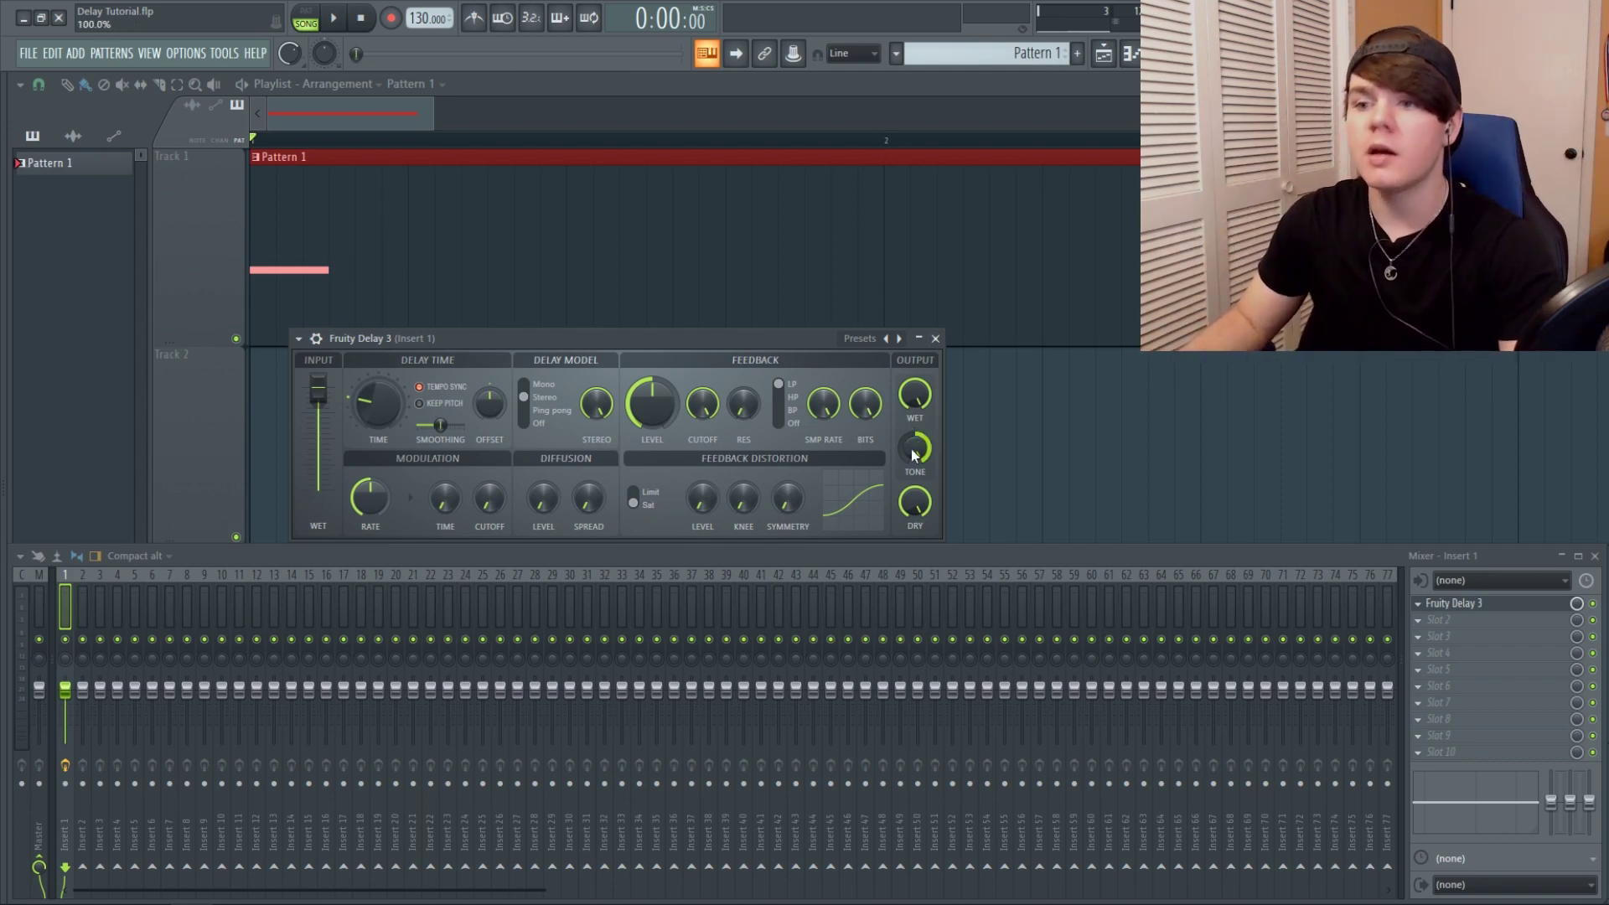
{"action": "left_click", "coordinate": [349, 21]}
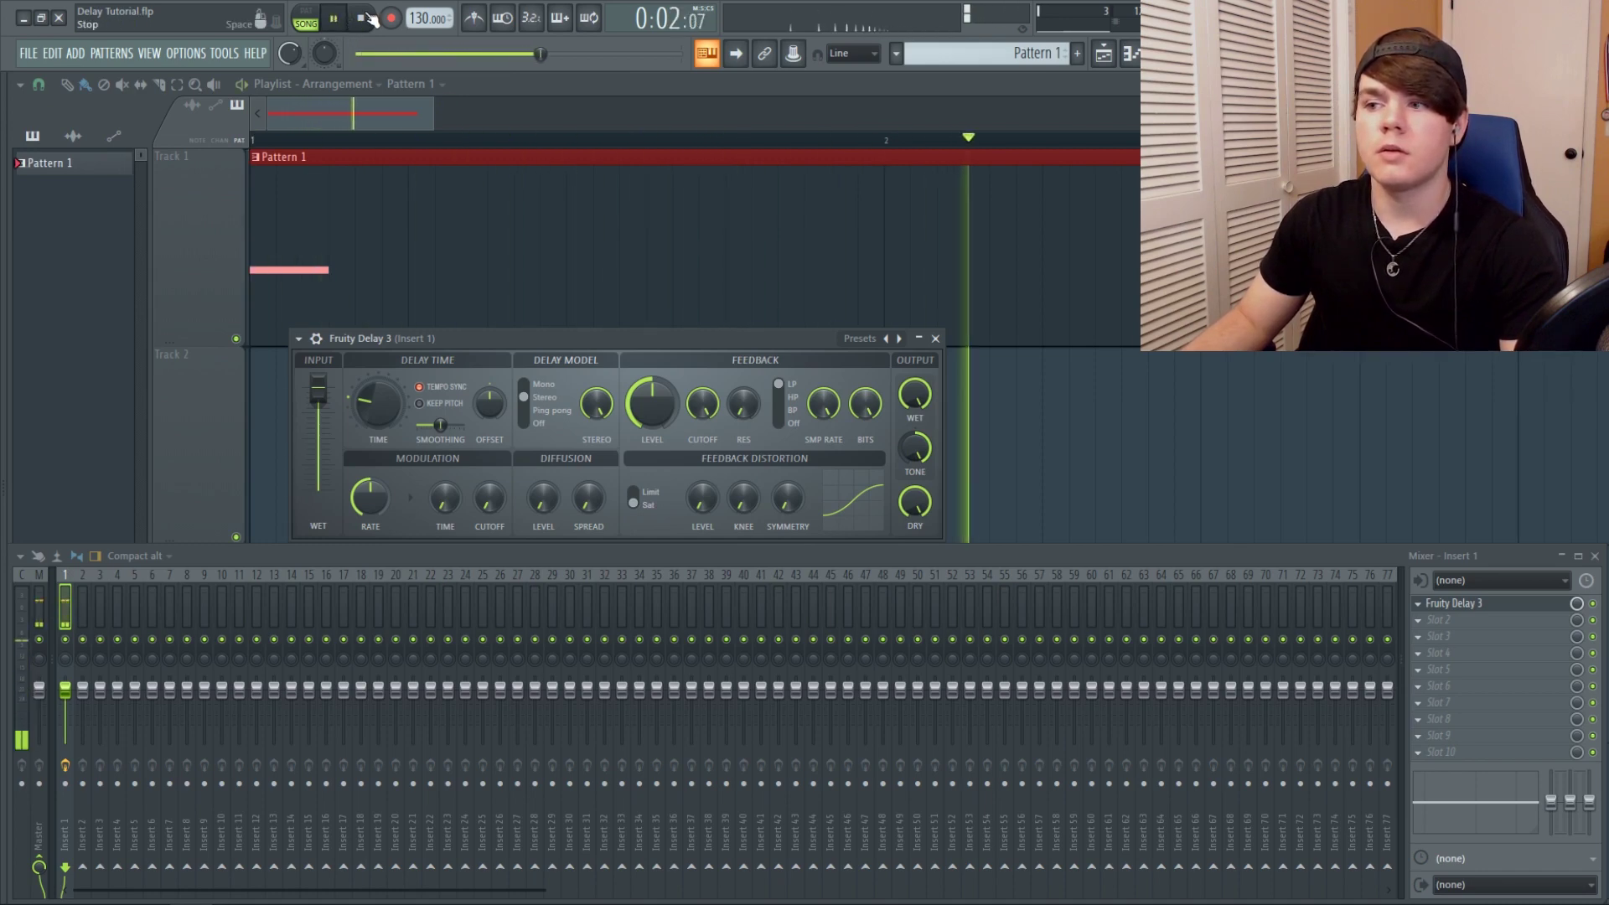
{"action": "left_click", "coordinate": [367, 17]}
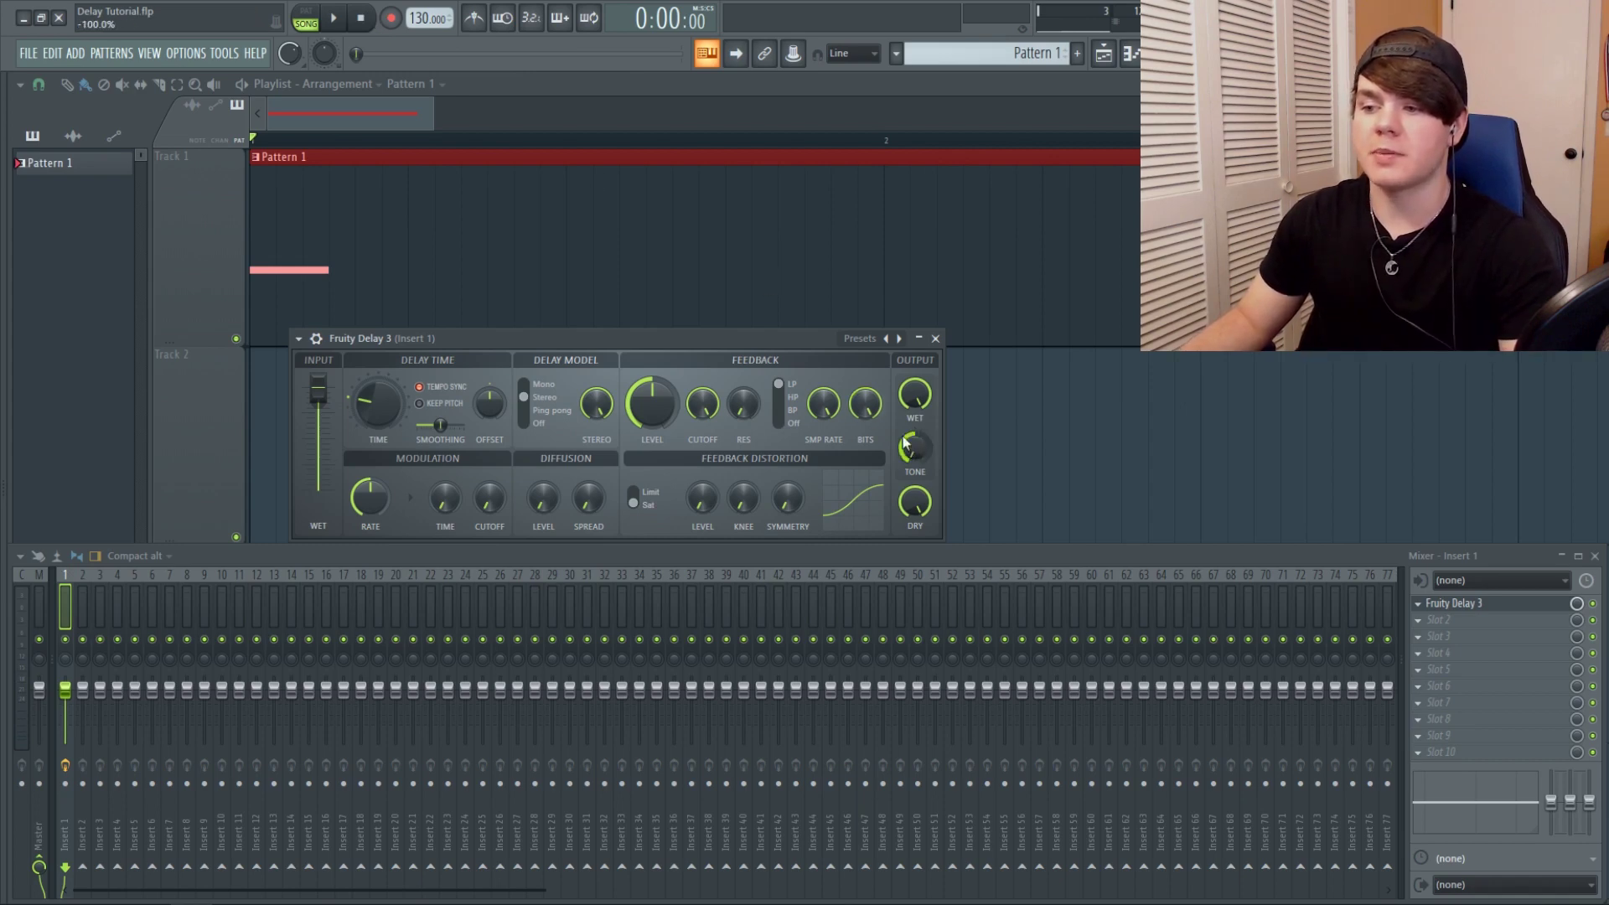
{"action": "left_click", "coordinate": [341, 18]}
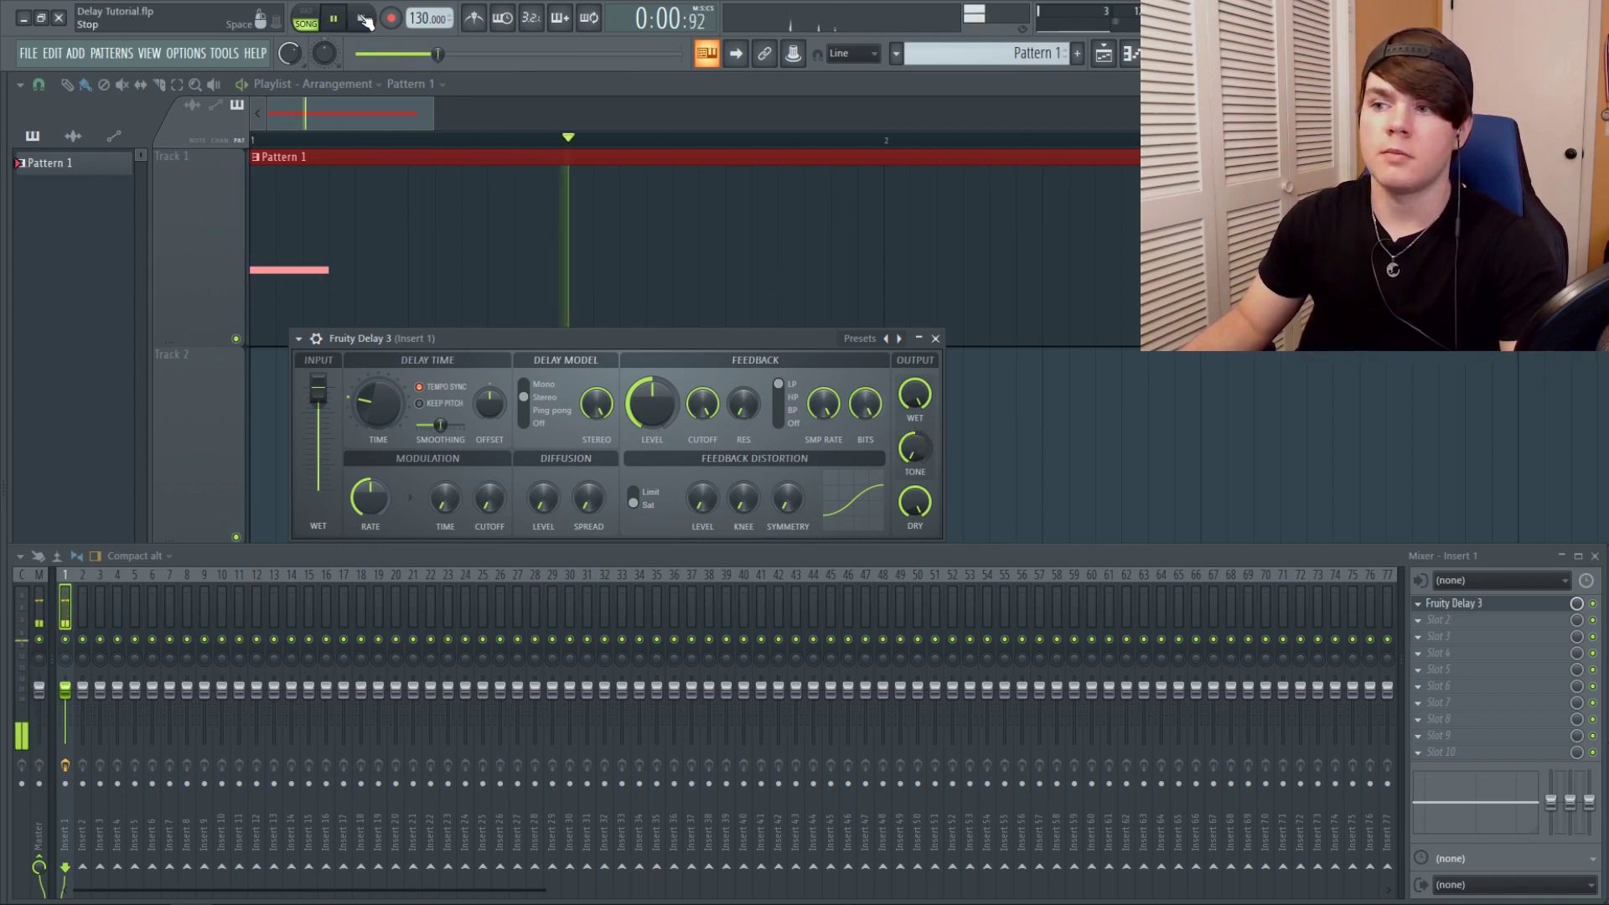
{"action": "left_click", "coordinate": [366, 20]}
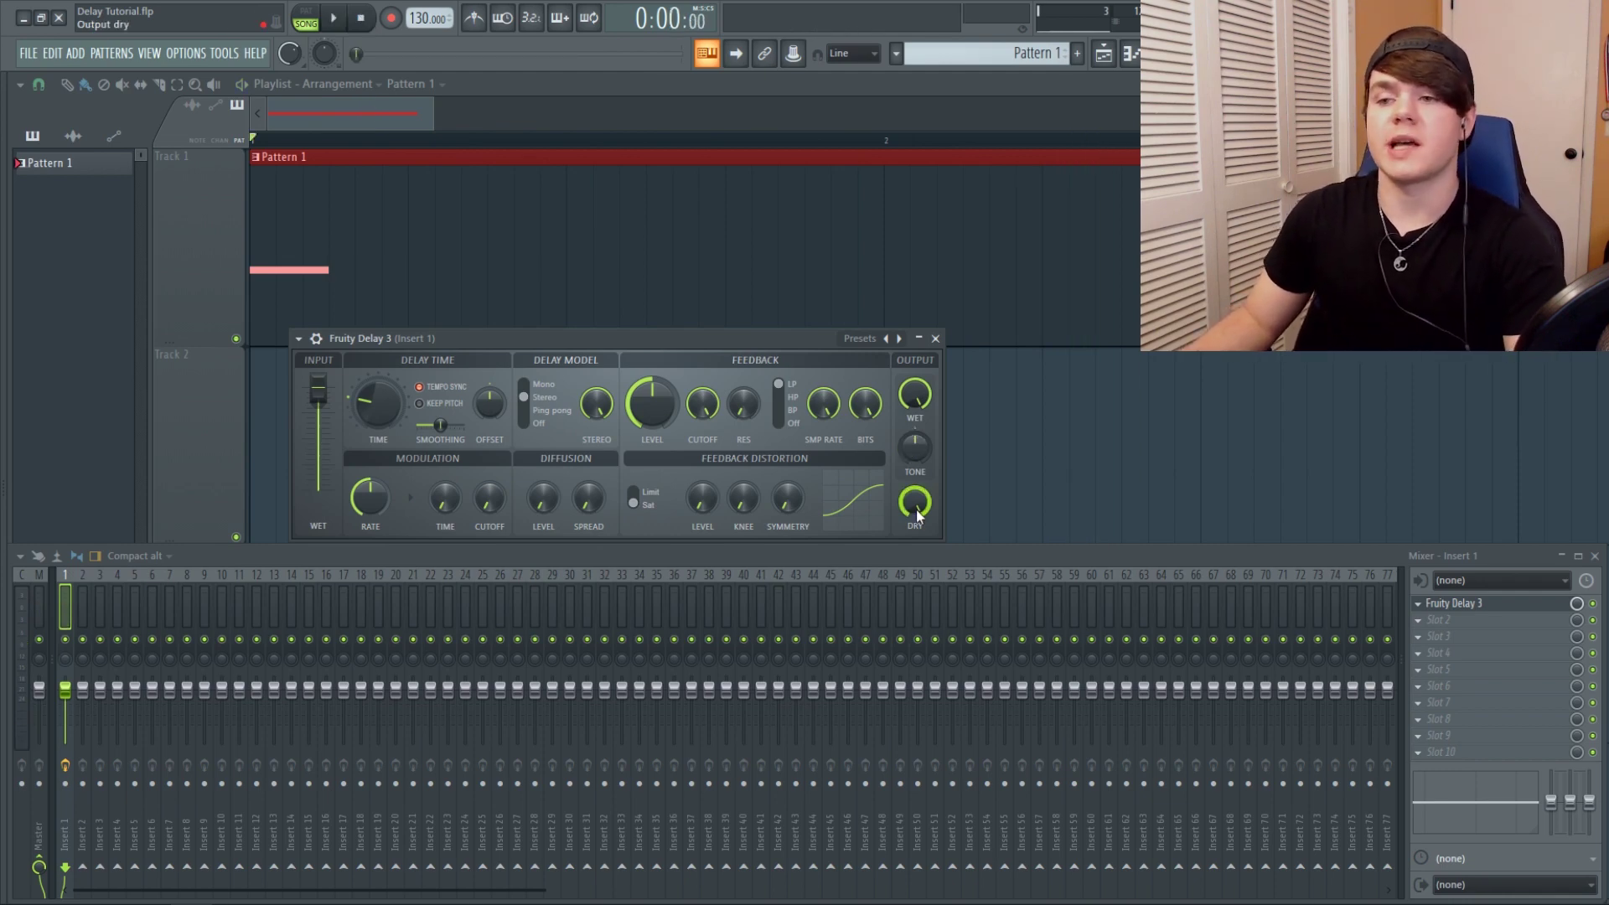
Step: Turn the dry signal down to 0% to hear only echoes, then restore it to 100%
{"action": "left_click_drag", "start_coordinate": [917, 510], "coordinate": [917, 578]}
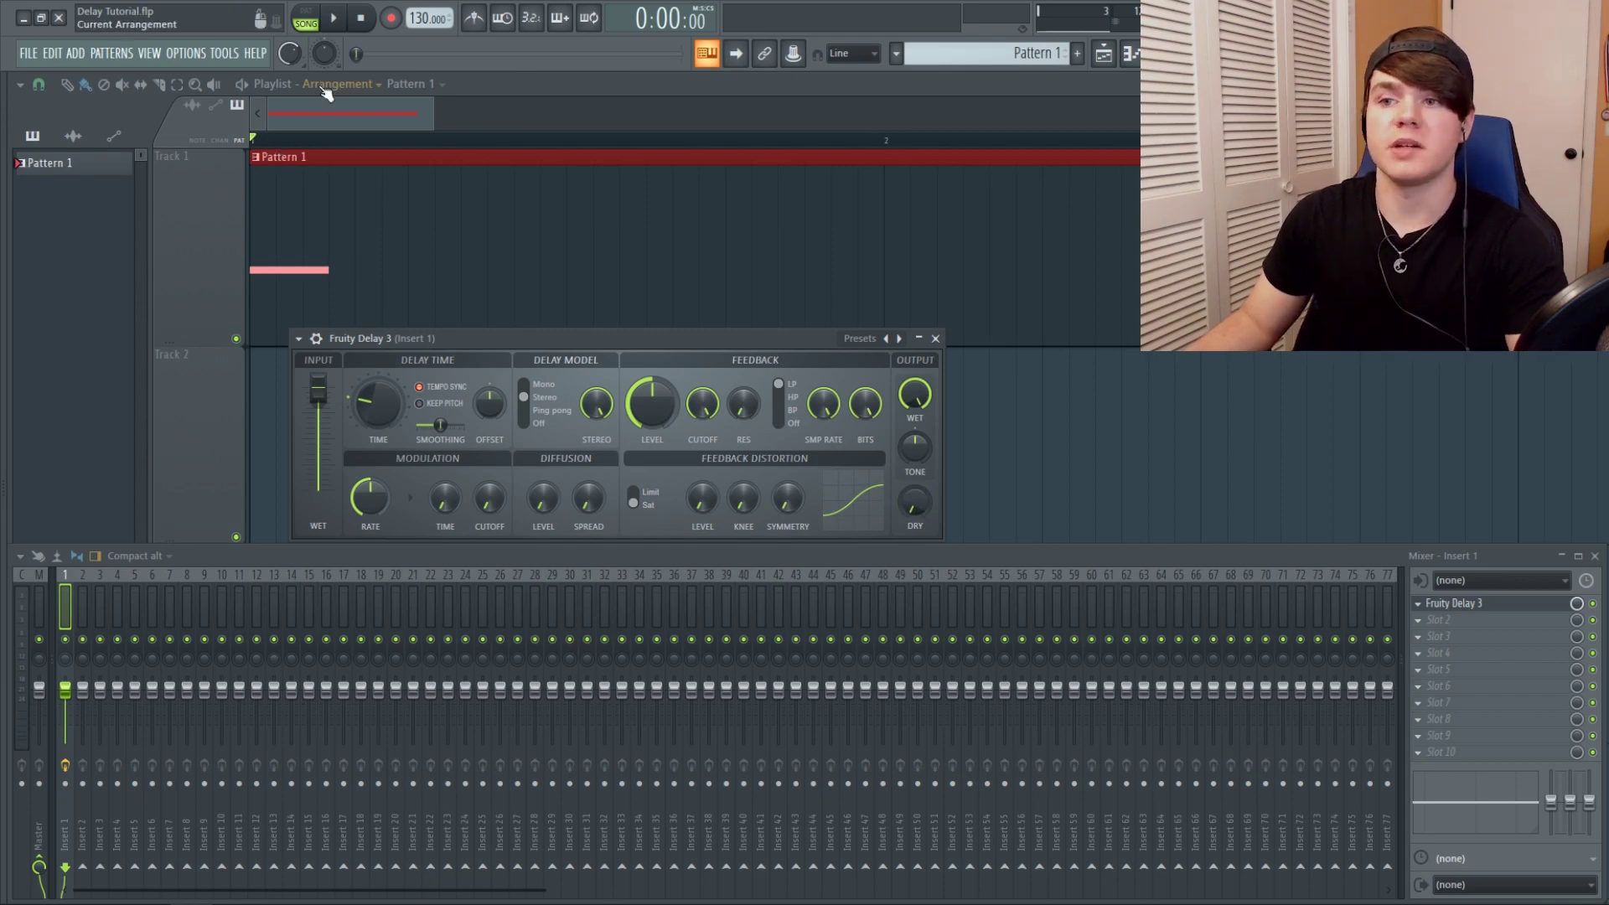
{"action": "left_click", "coordinate": [334, 18]}
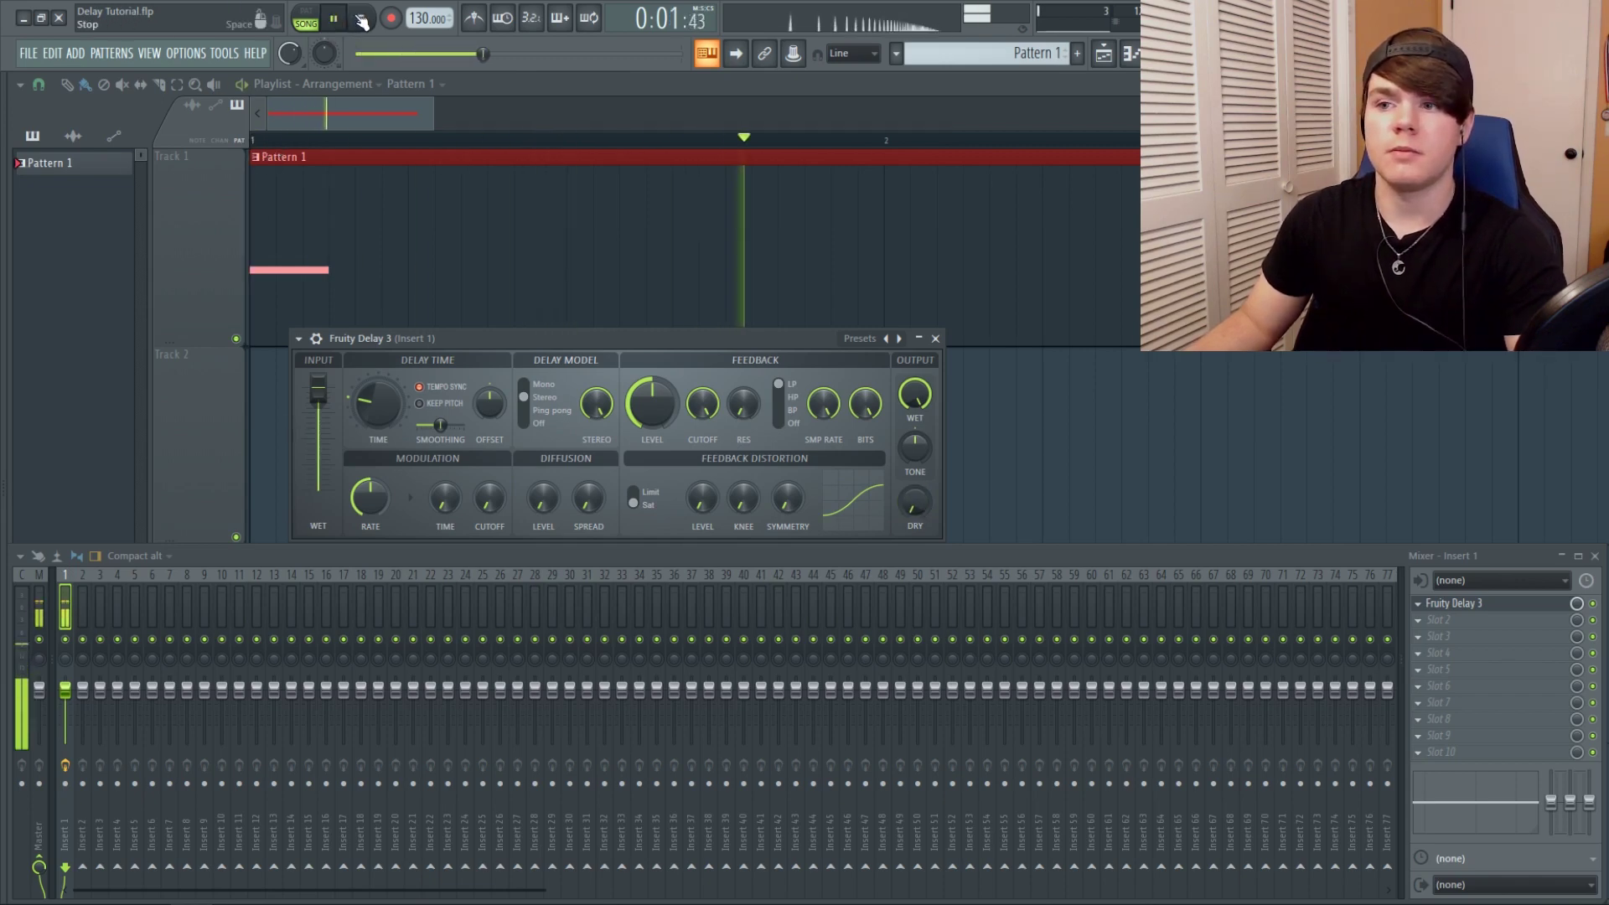
{"action": "left_click", "coordinate": [362, 19]}
{"action": "left_click_drag", "start_coordinate": [913, 506], "coordinate": [914, 436]}
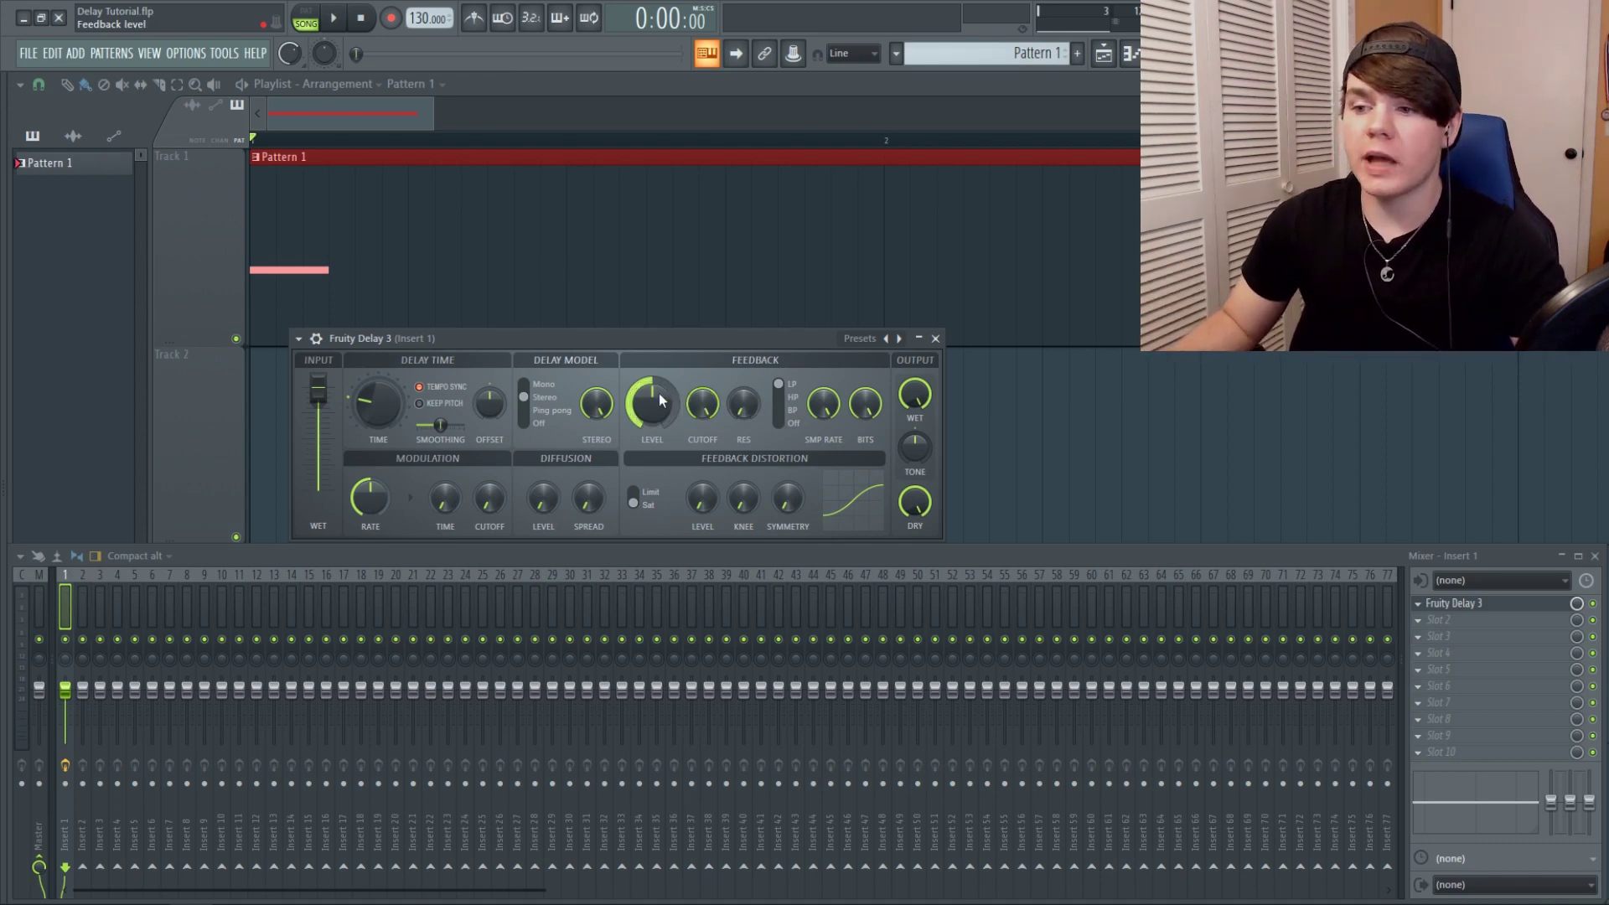
Step: Audition low and 100% feedback levels, then bring feedback back down to about 55%
{"action": "left_click_drag", "start_coordinate": [657, 395], "coordinate": [657, 400]}
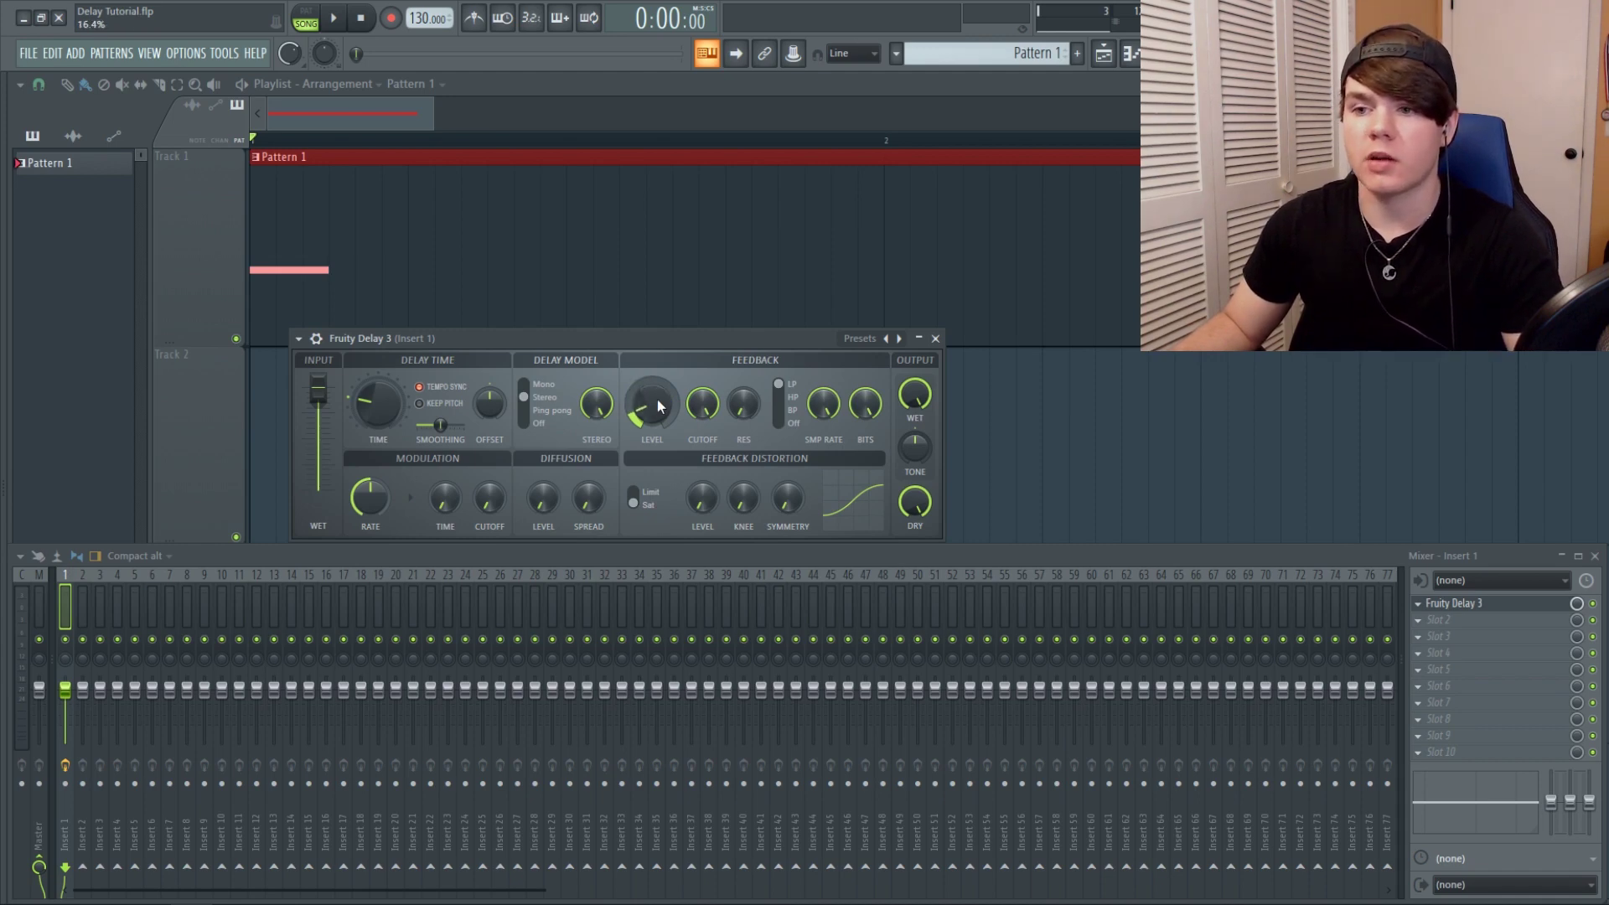
{"action": "left_click", "coordinate": [349, 22]}
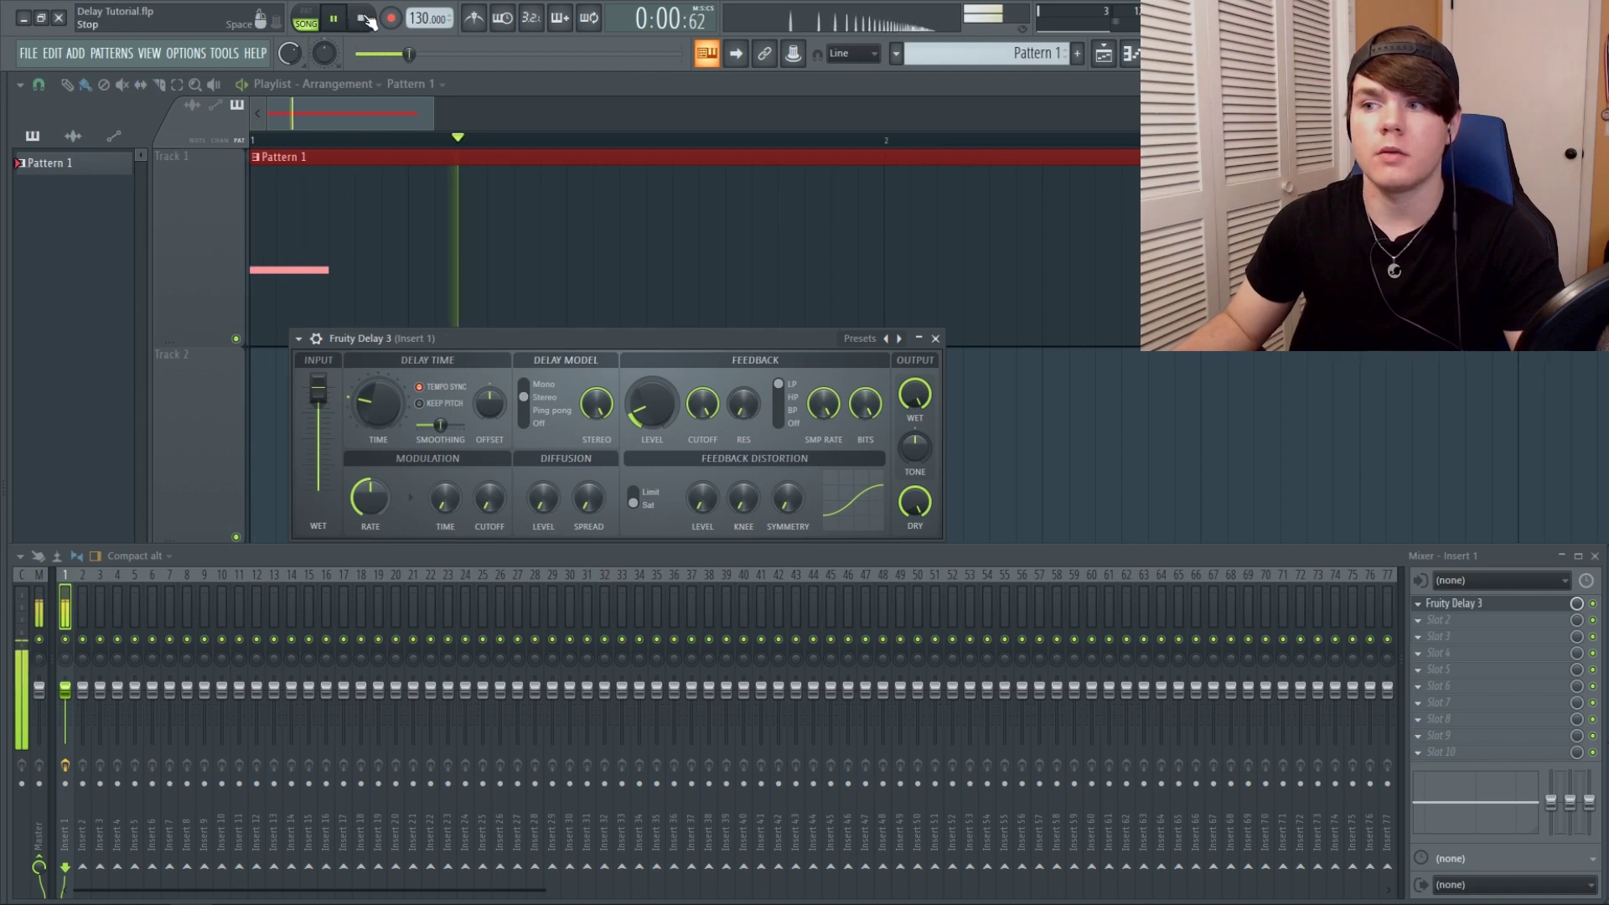
{"action": "left_click", "coordinate": [365, 18]}
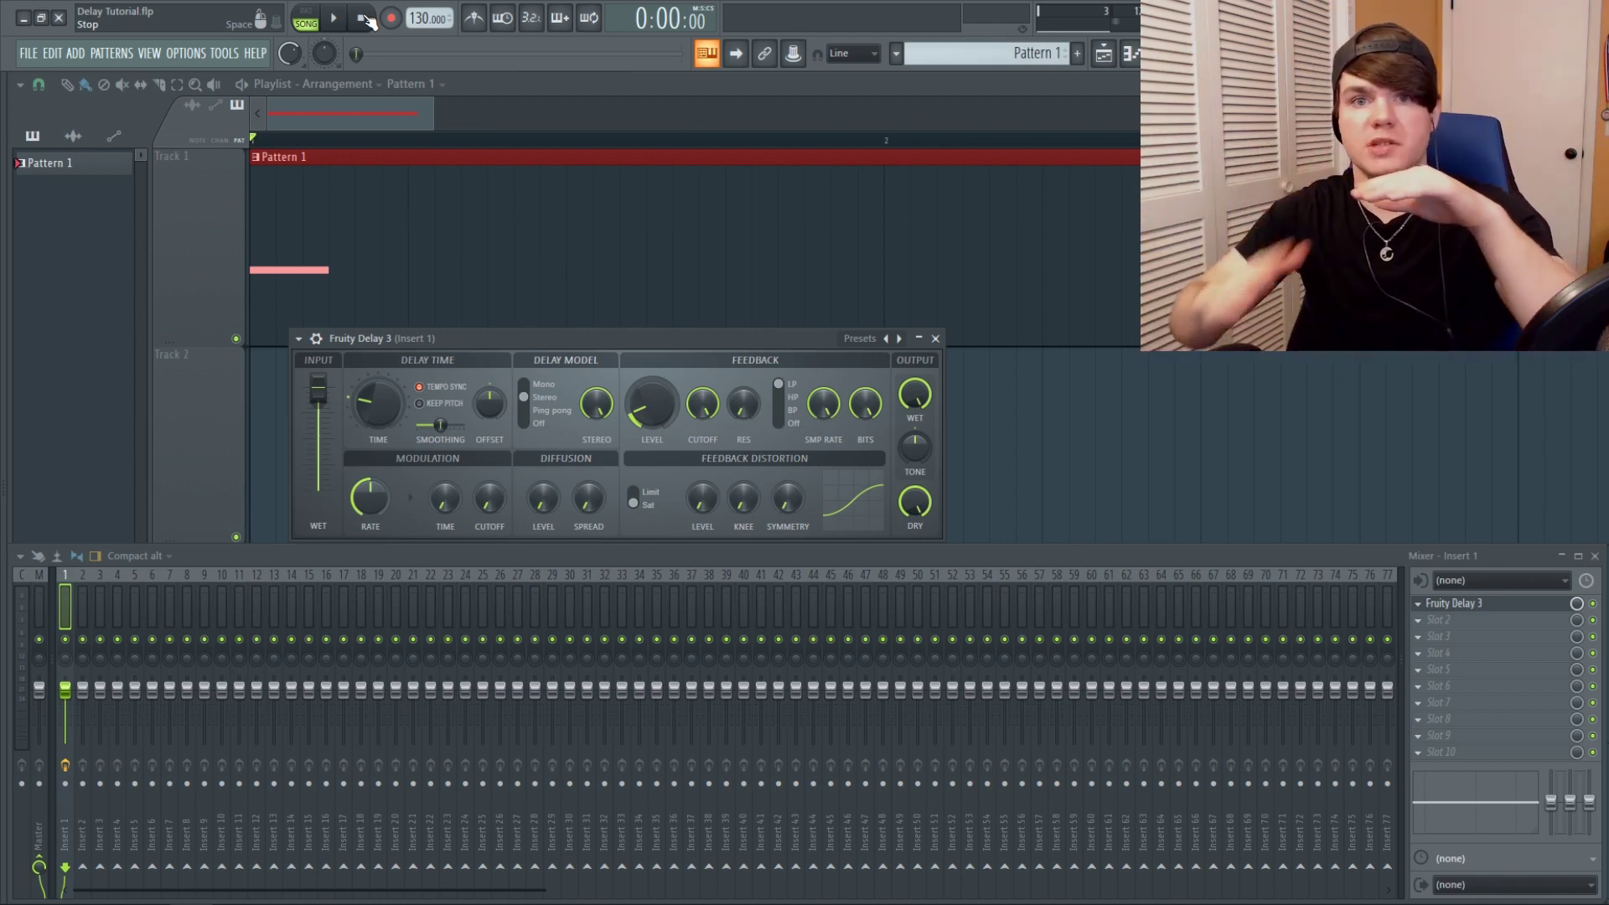
{"action": "mouse_move", "coordinate": [652, 430]}
{"action": "left_mouse_down"}
{"action": "mouse_move", "coordinate": [652, 360]}
{"action": "mouse_move", "coordinate": [652, 411]}
{"action": "left_mouse_up"}
{"action": "left_click", "coordinate": [345, 16]}
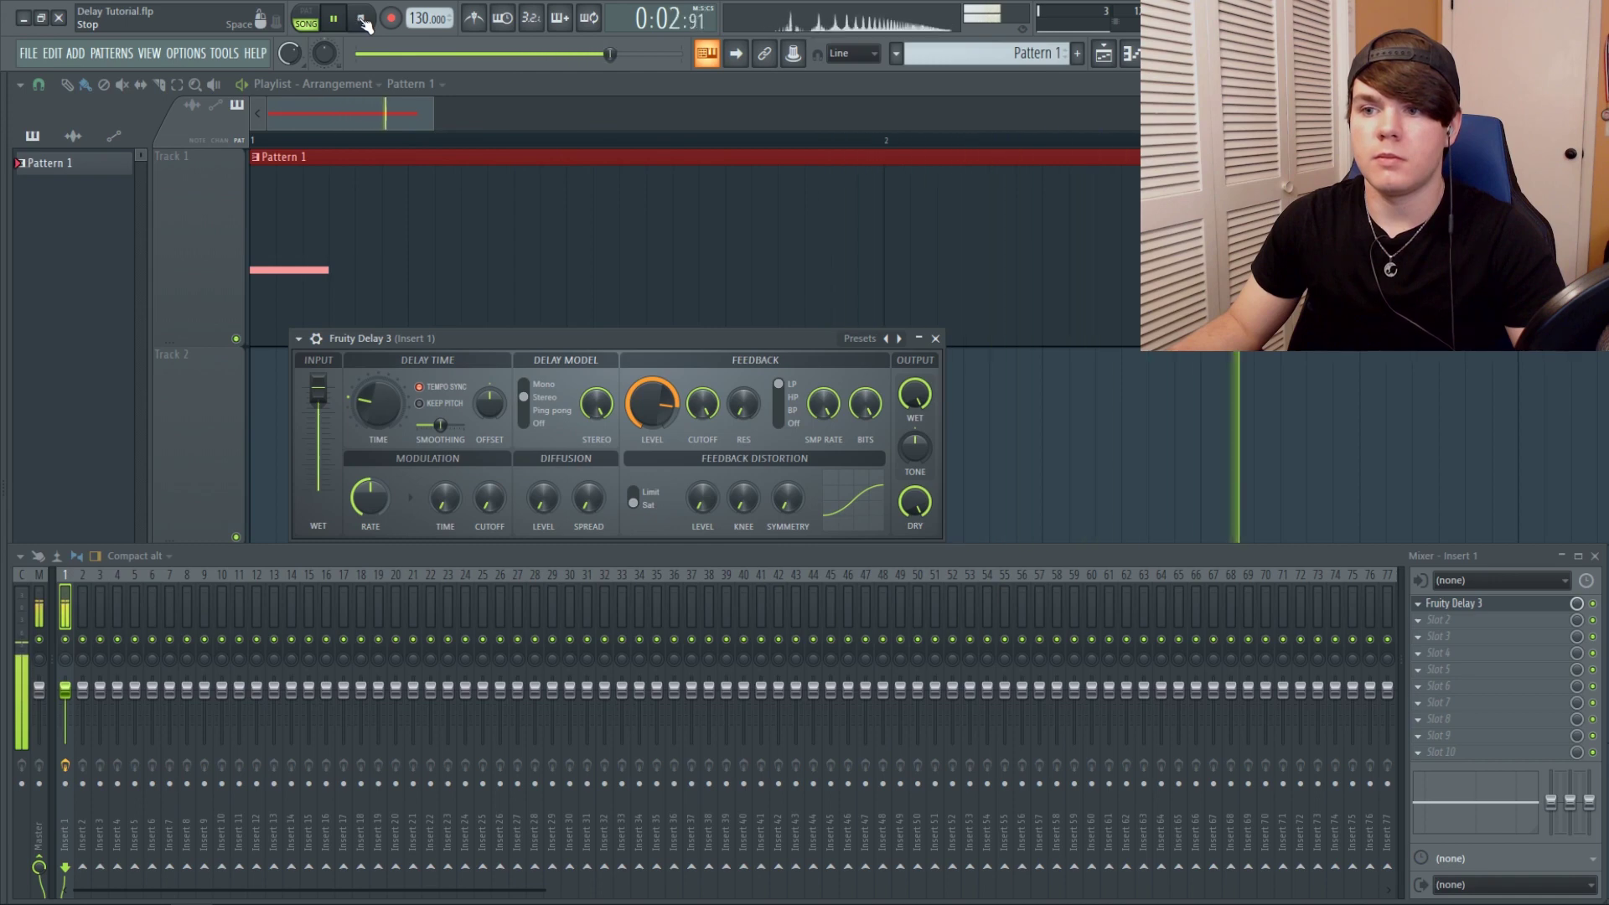
{"action": "left_click", "coordinate": [363, 21]}
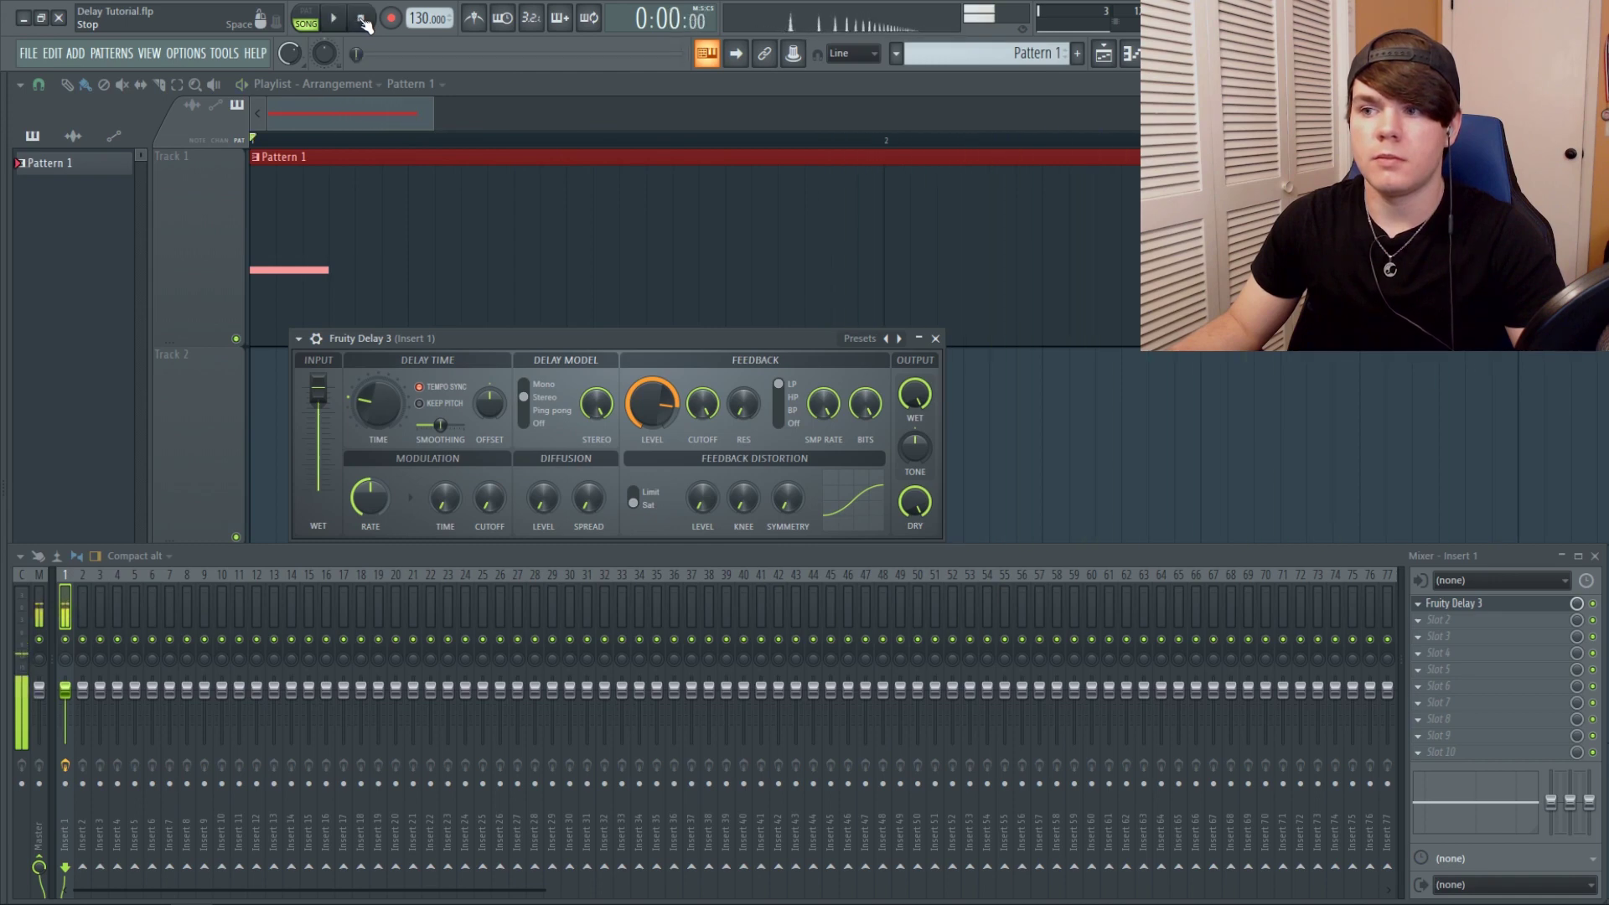
{"action": "left_click_drag", "start_coordinate": [652, 404], "coordinate": [651, 440]}
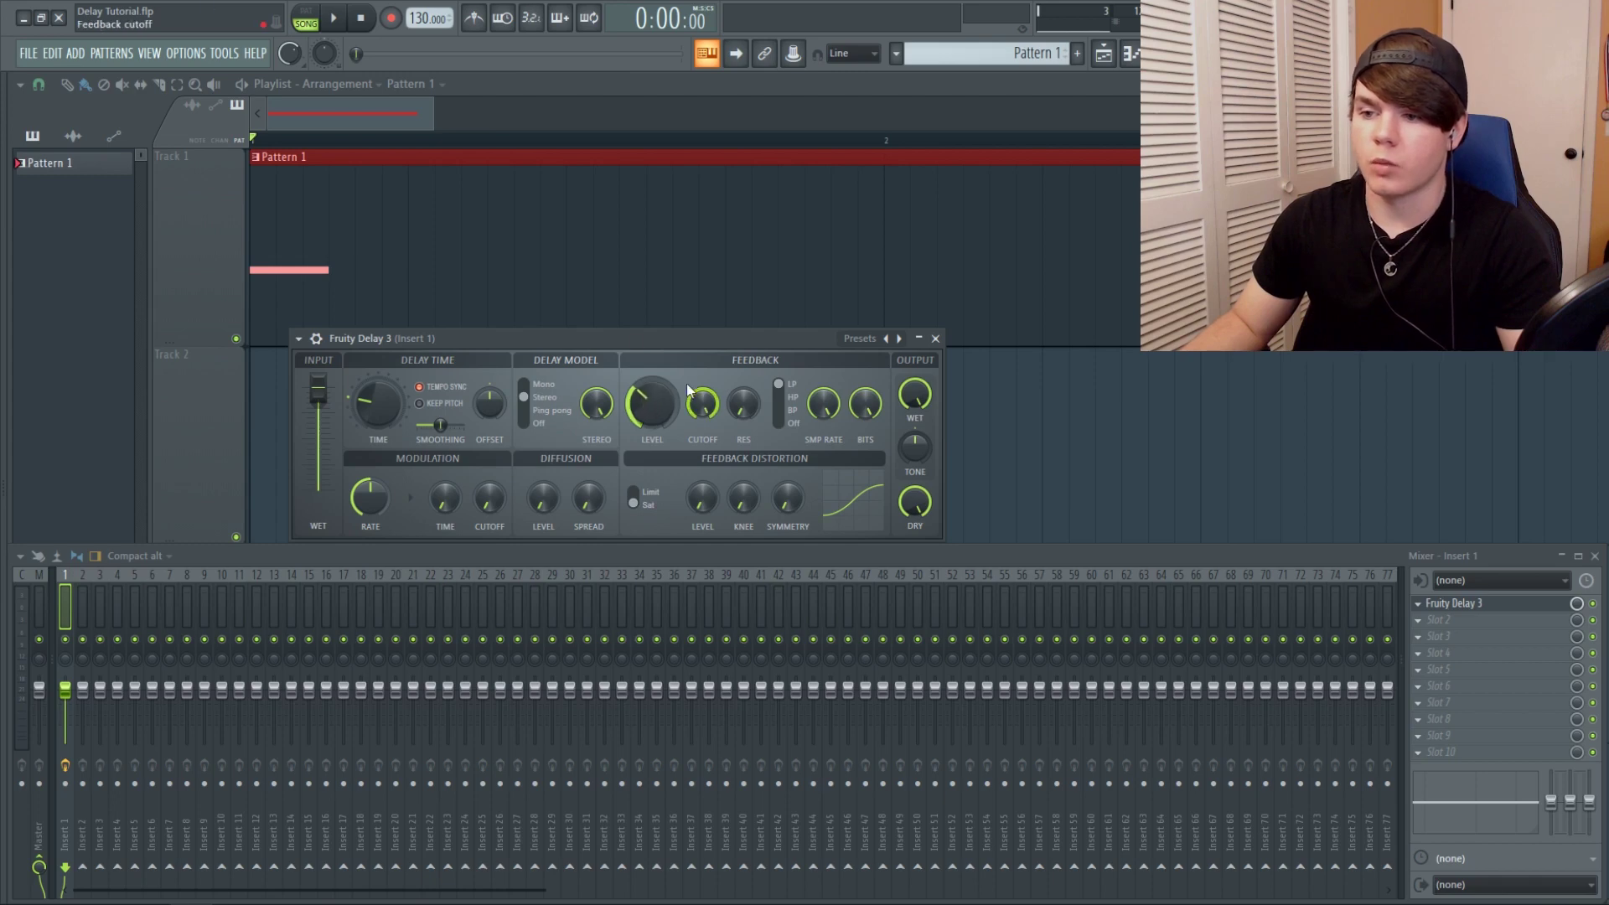
Step: Lower the feedback level slightly more and audition the pluck melody through the delay repeatedly
{"action": "left_click_drag", "start_coordinate": [652, 404], "coordinate": [651, 427]}
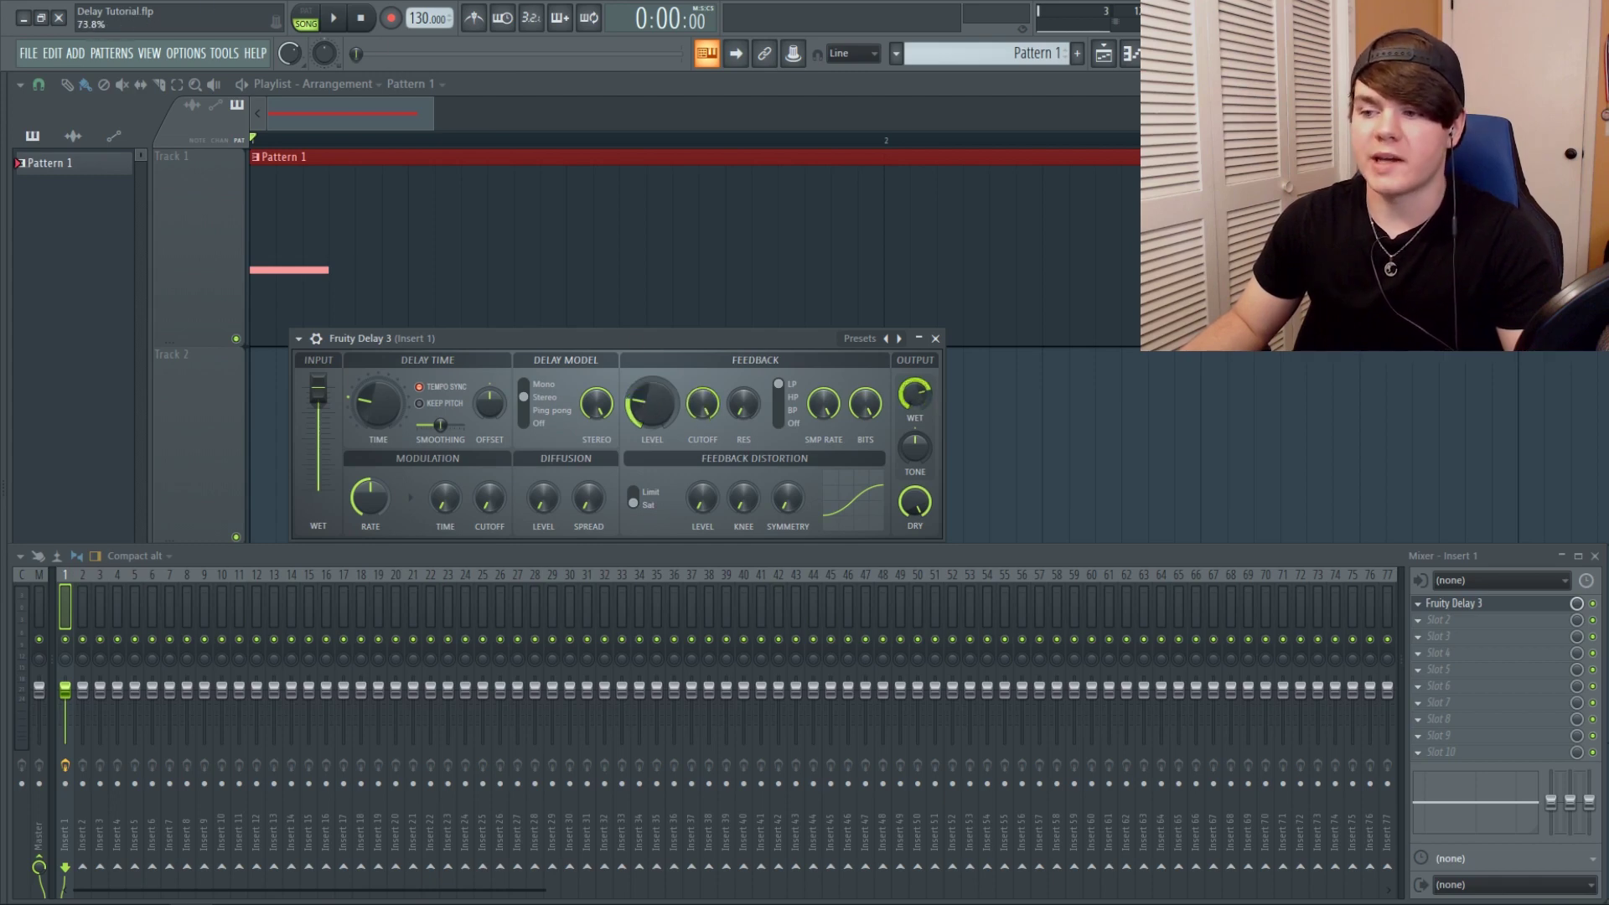
{"action": "left_click", "coordinate": [334, 17]}
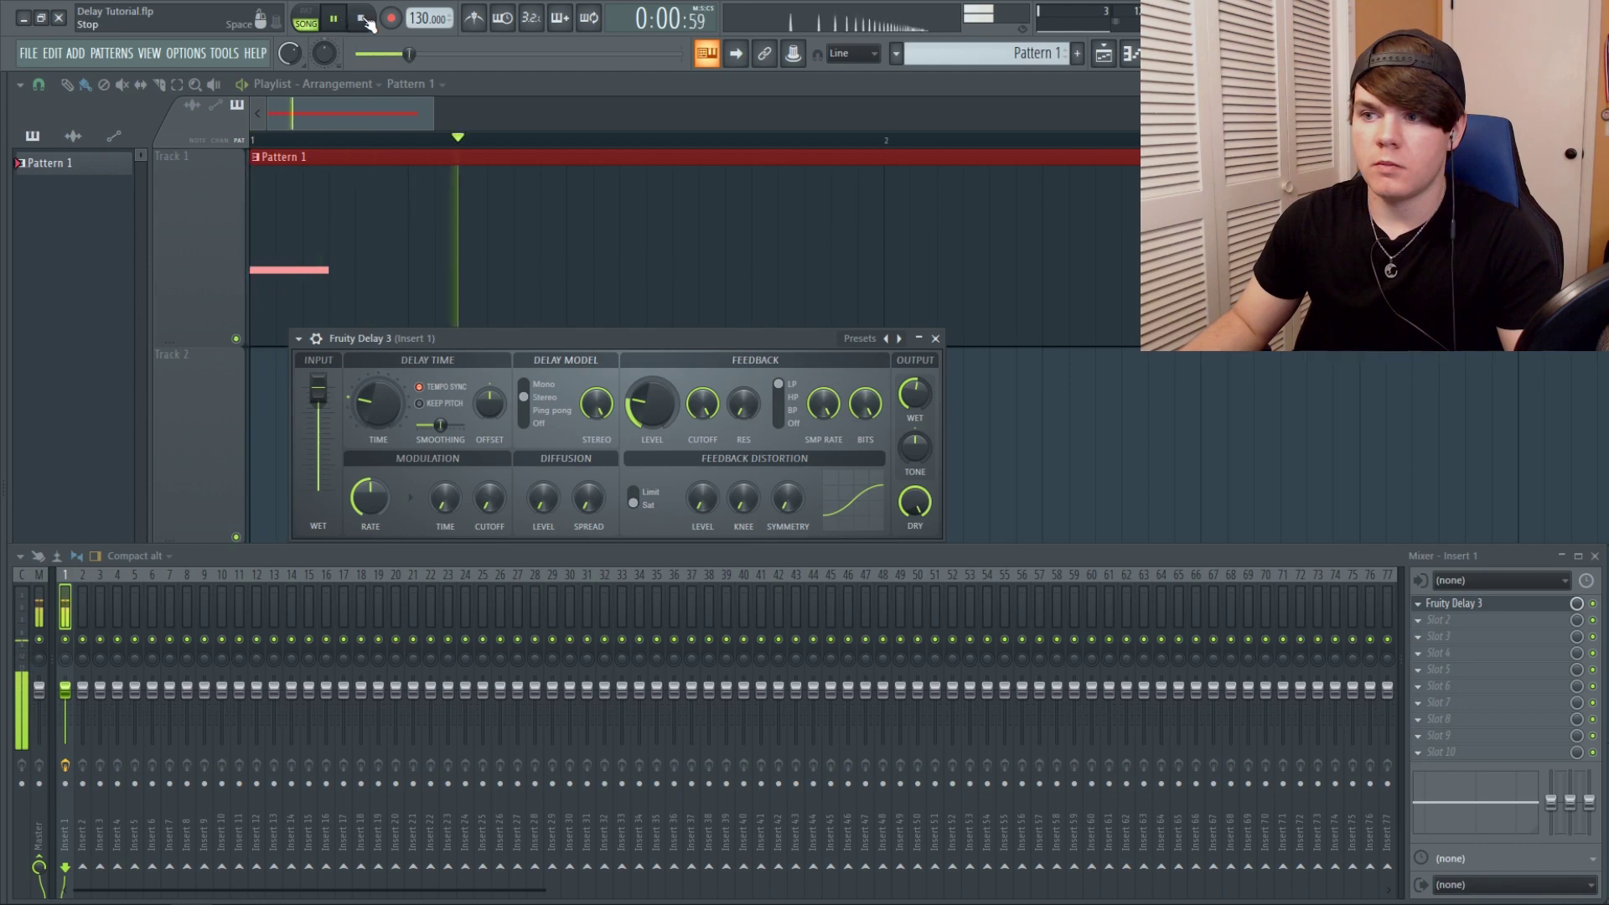
{"action": "left_click", "coordinate": [365, 18]}
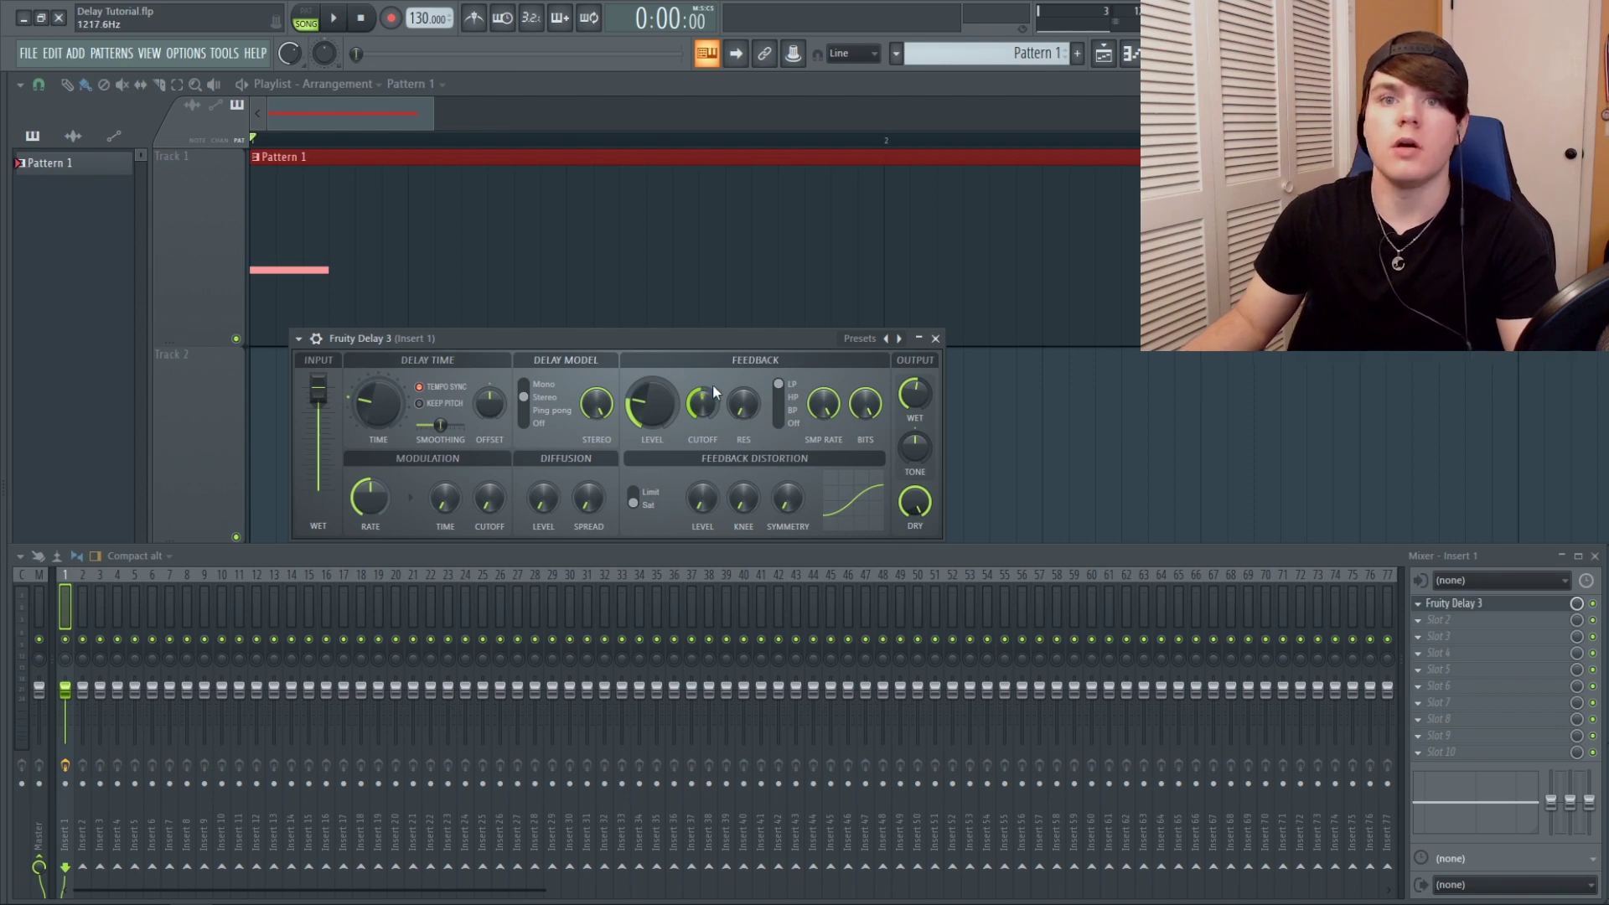
{"action": "key", "text": "space"}
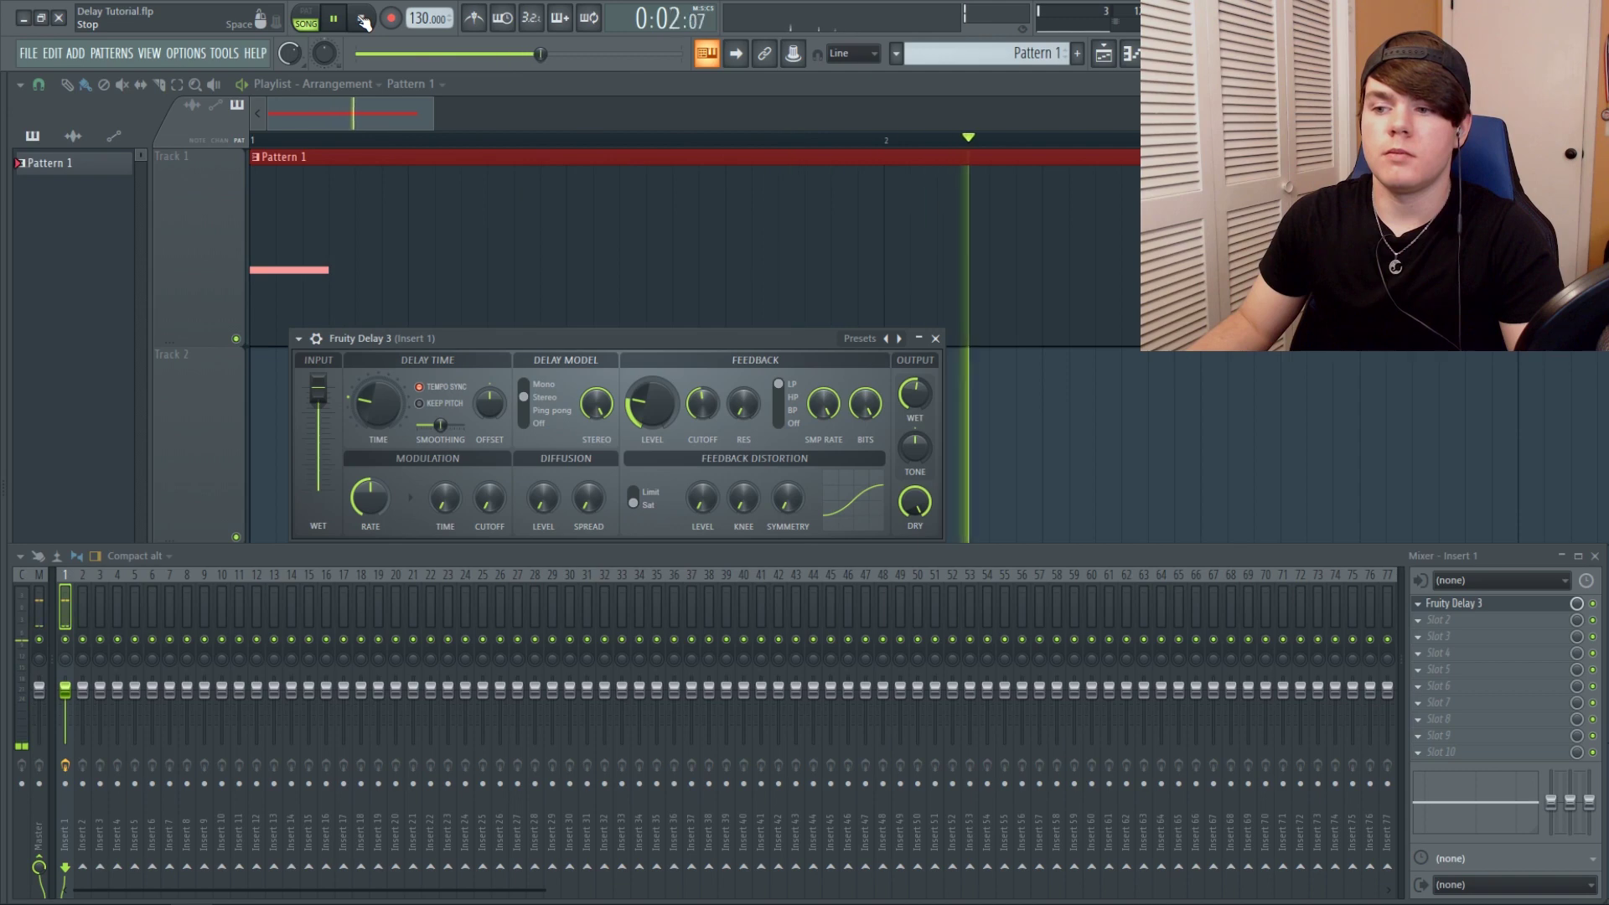
{"action": "left_click", "coordinate": [361, 18]}
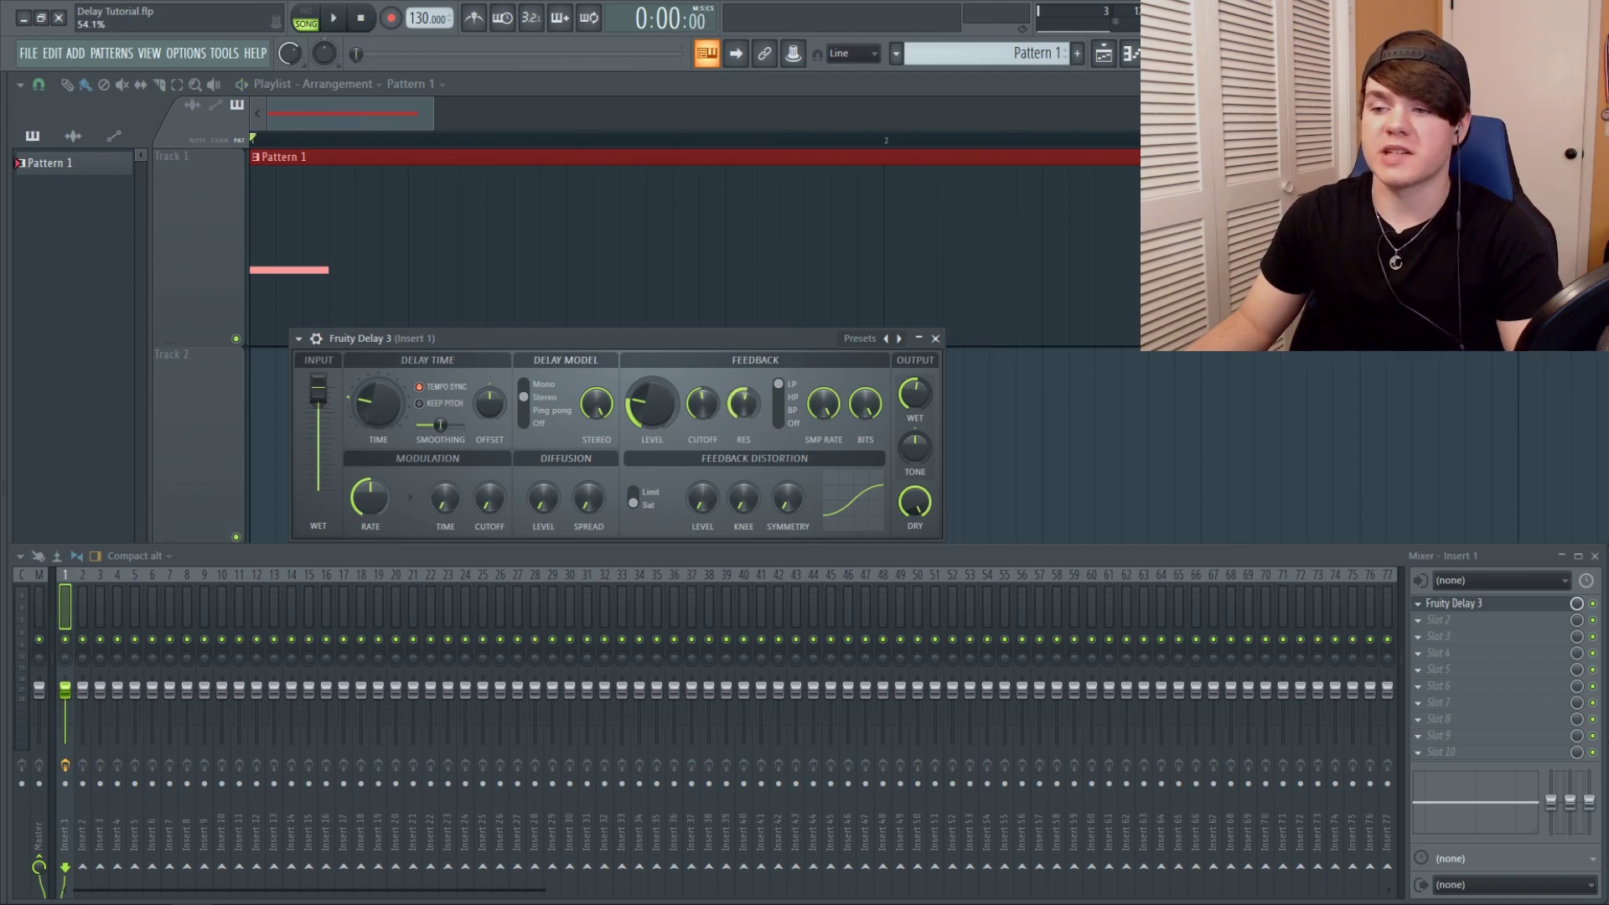
{"action": "left_click", "coordinate": [338, 18]}
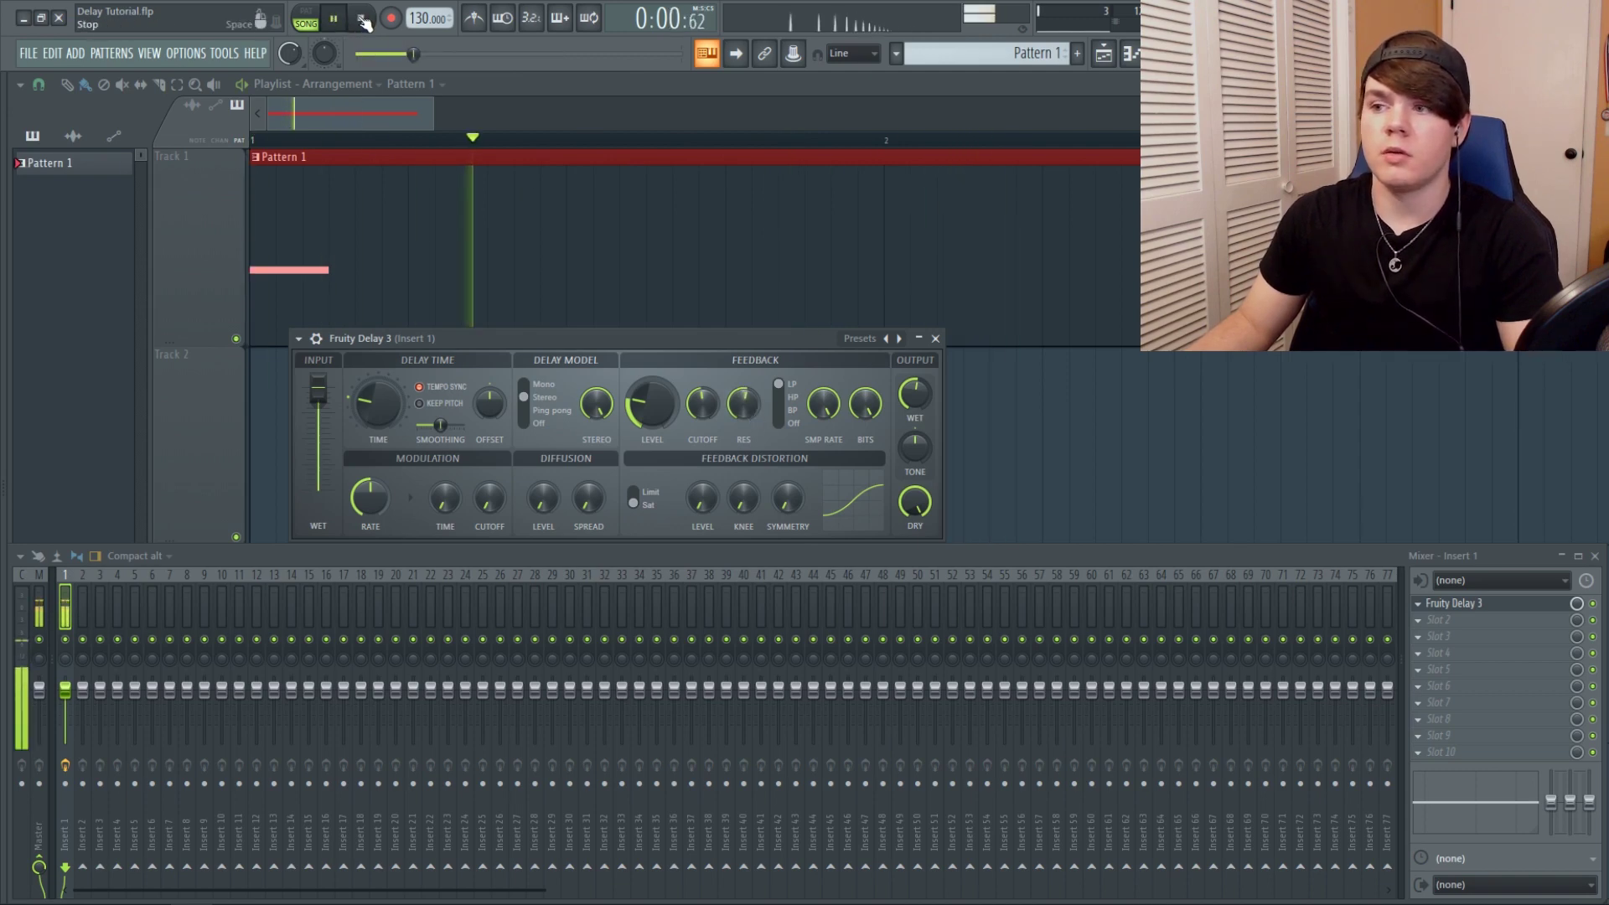
{"action": "key", "text": "space"}
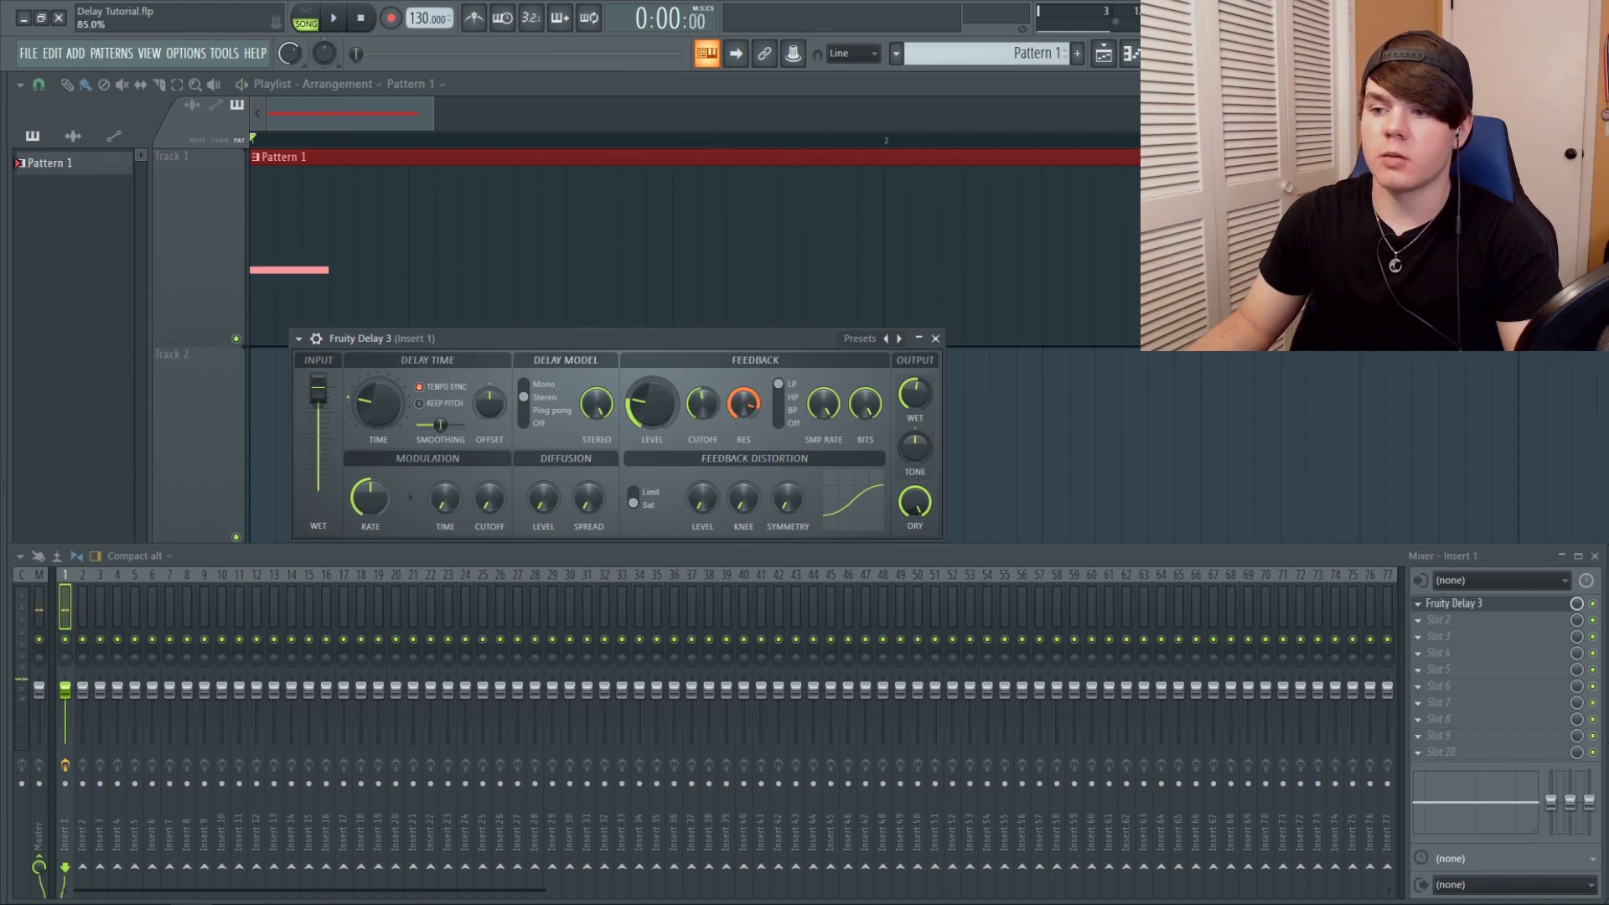
{"action": "left_click", "coordinate": [362, 18]}
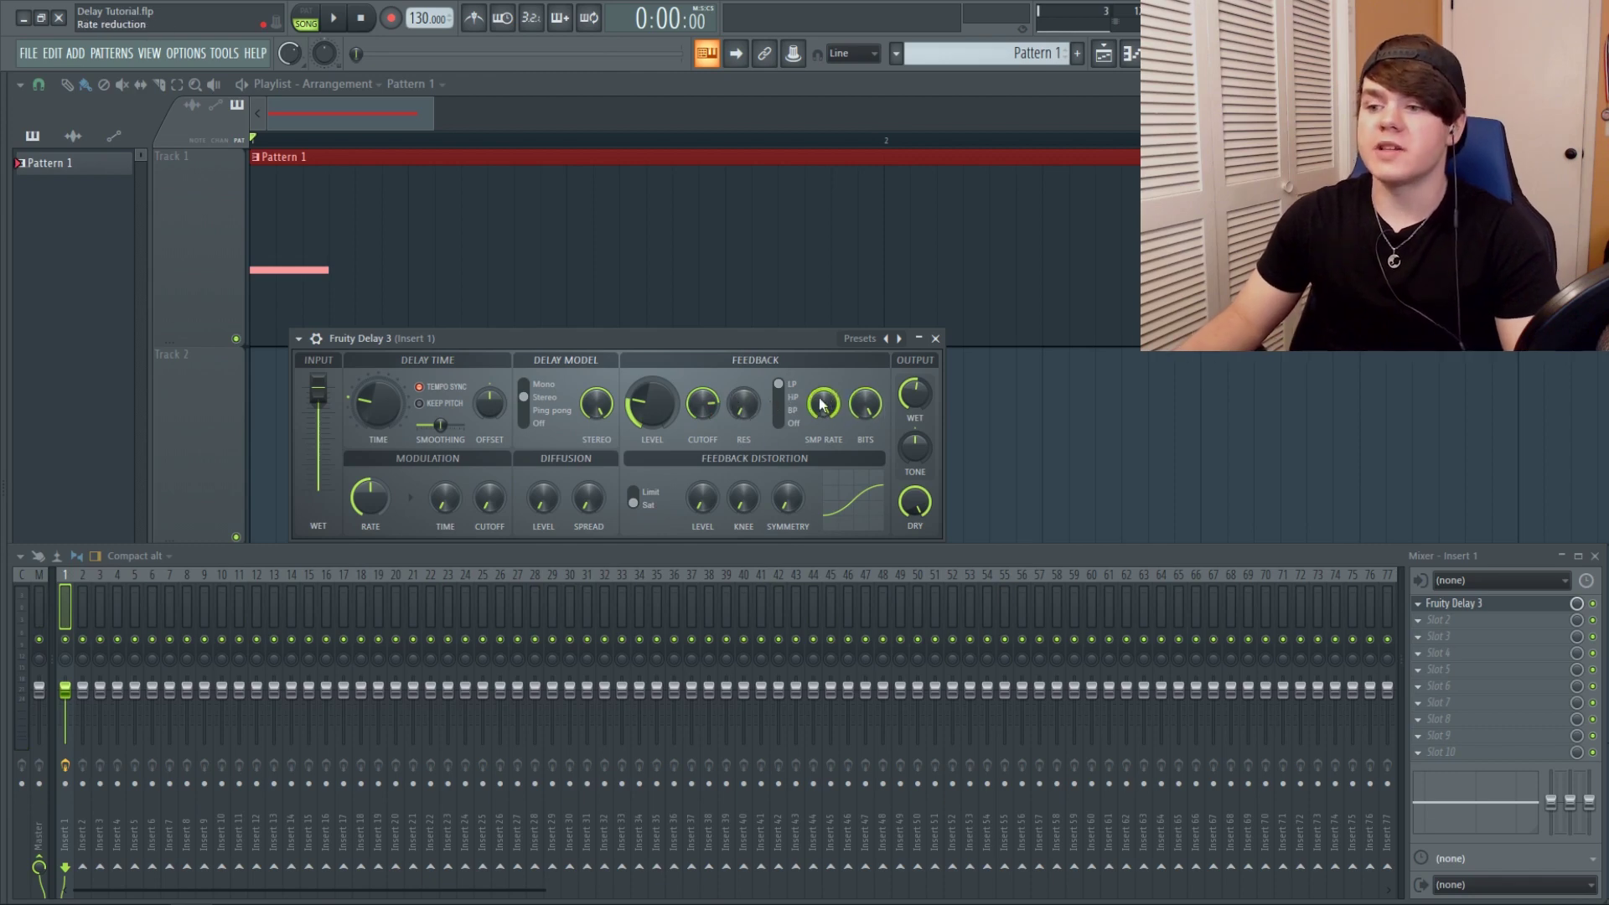
Step: Reduce the feedback sample rate for grittier echoes and compare it by playback twice
{"action": "left_click_drag", "start_coordinate": [828, 408], "coordinate": [828, 402]}
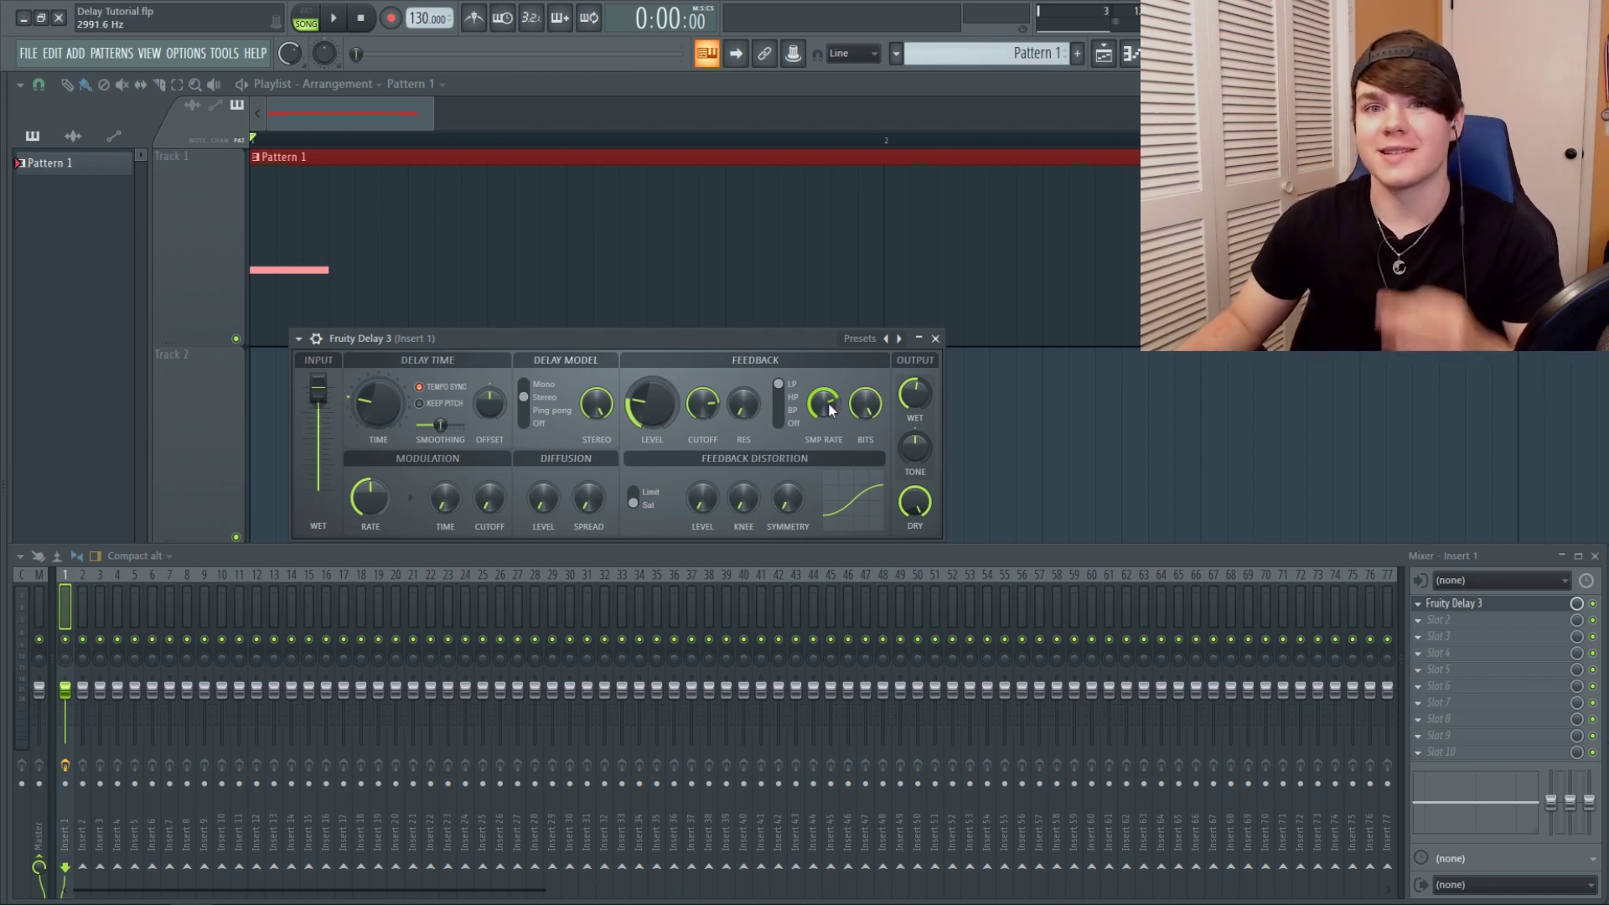
{"action": "left_click", "coordinate": [335, 19]}
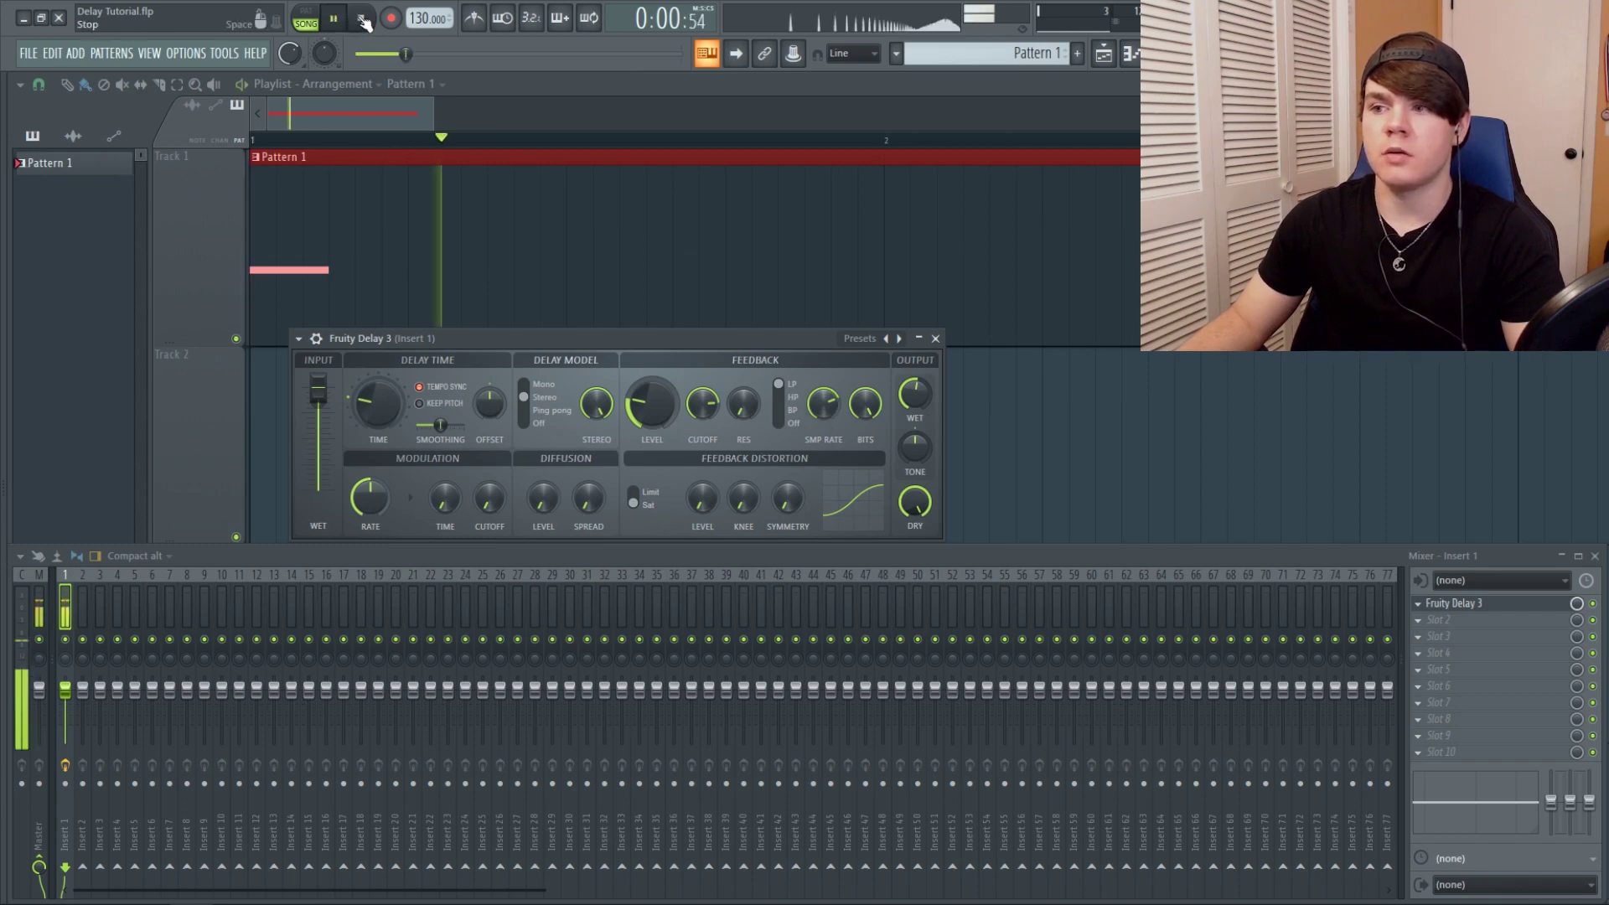
{"action": "left_click", "coordinate": [362, 18]}
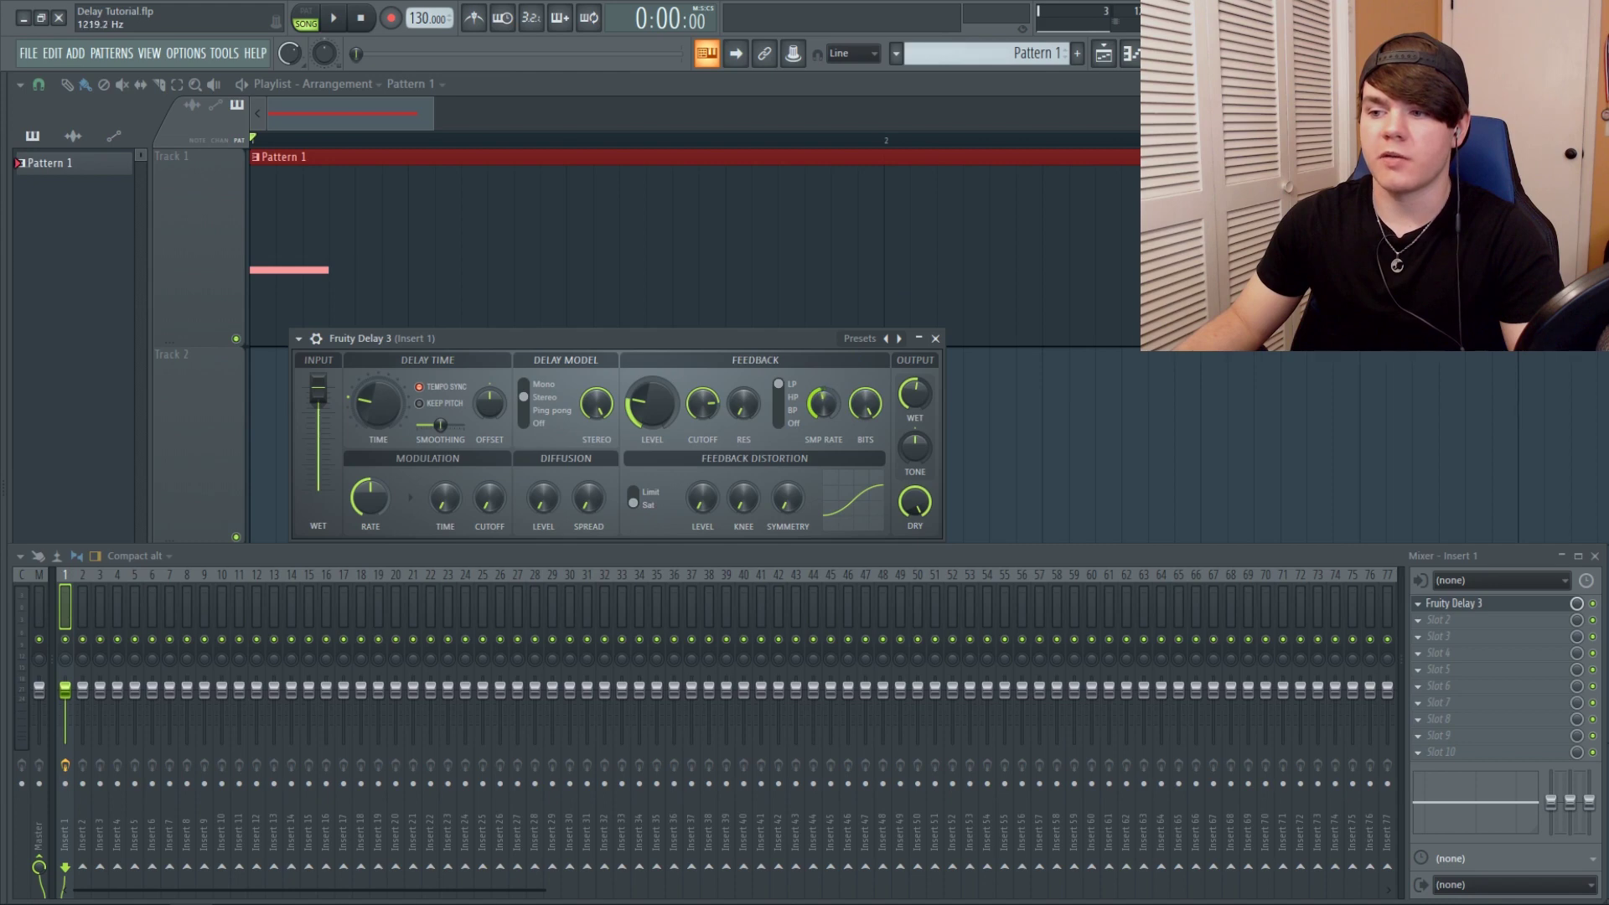
{"action": "left_click", "coordinate": [333, 19]}
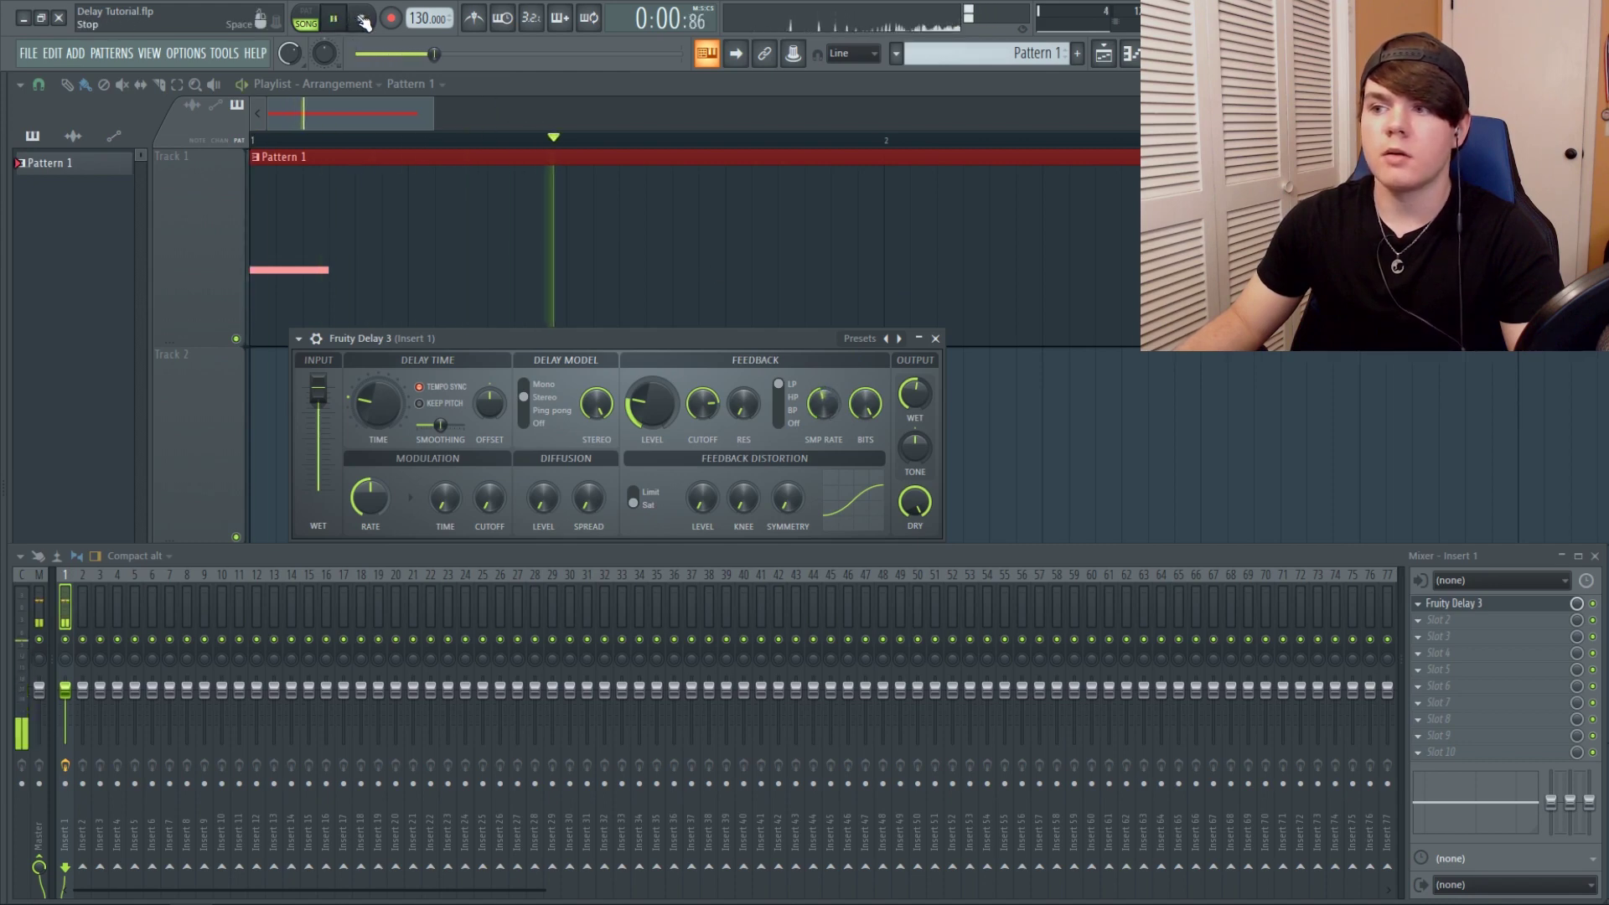
{"action": "left_click", "coordinate": [362, 18]}
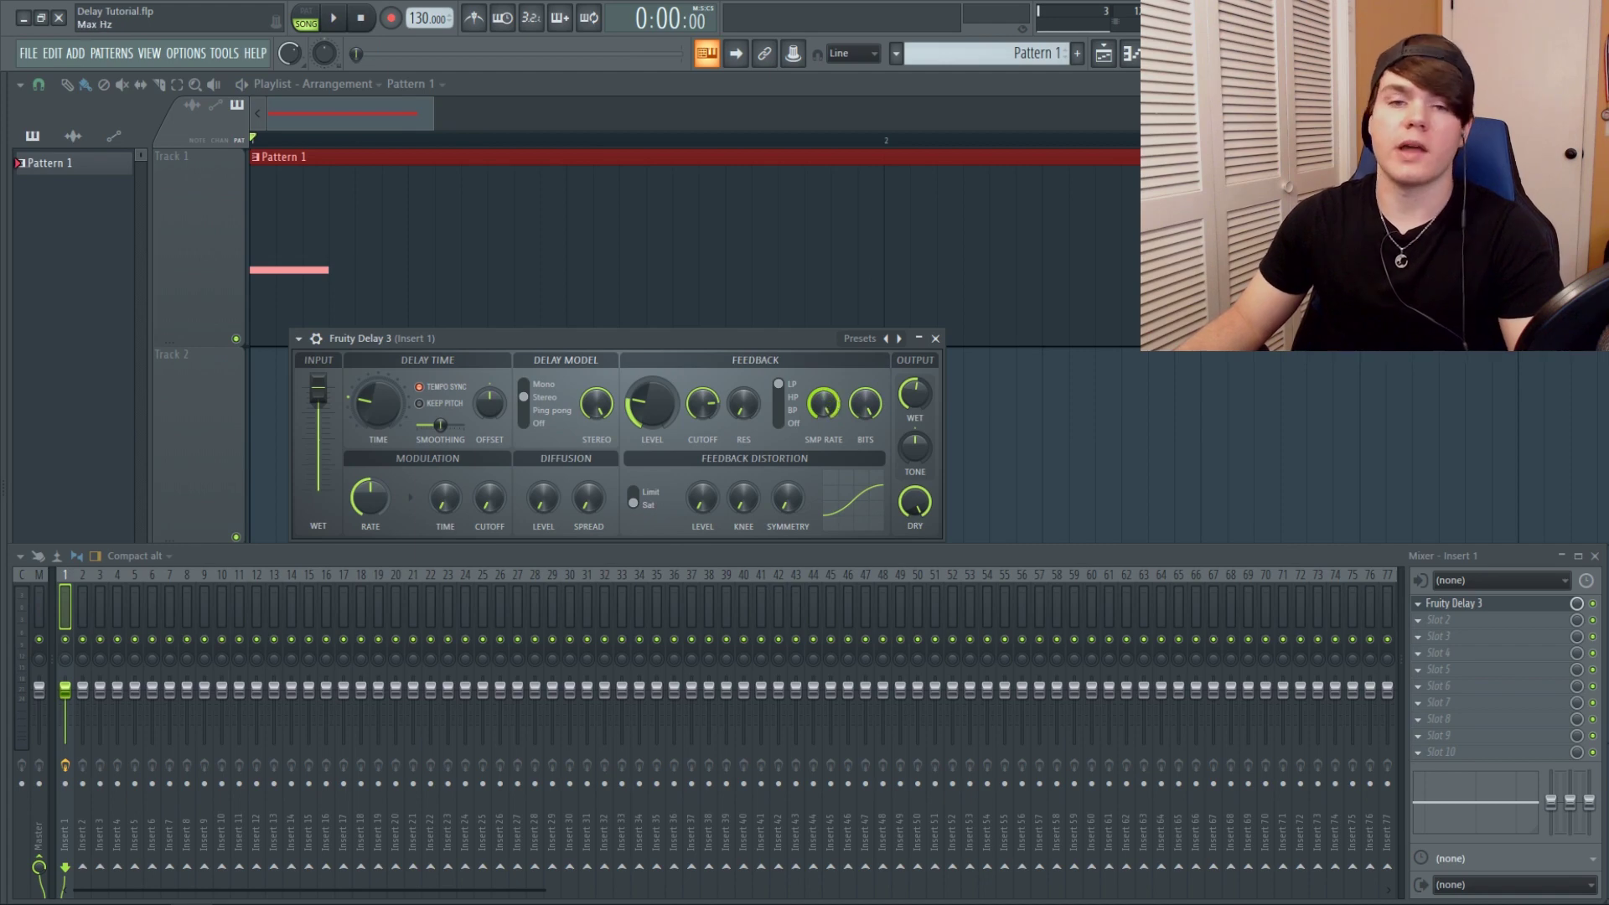
Step: Lower the feedback bit depth to 12 bits and beyond, then audition the bit reduction
{"action": "left_click_drag", "start_coordinate": [872, 418], "coordinate": [872, 431]}
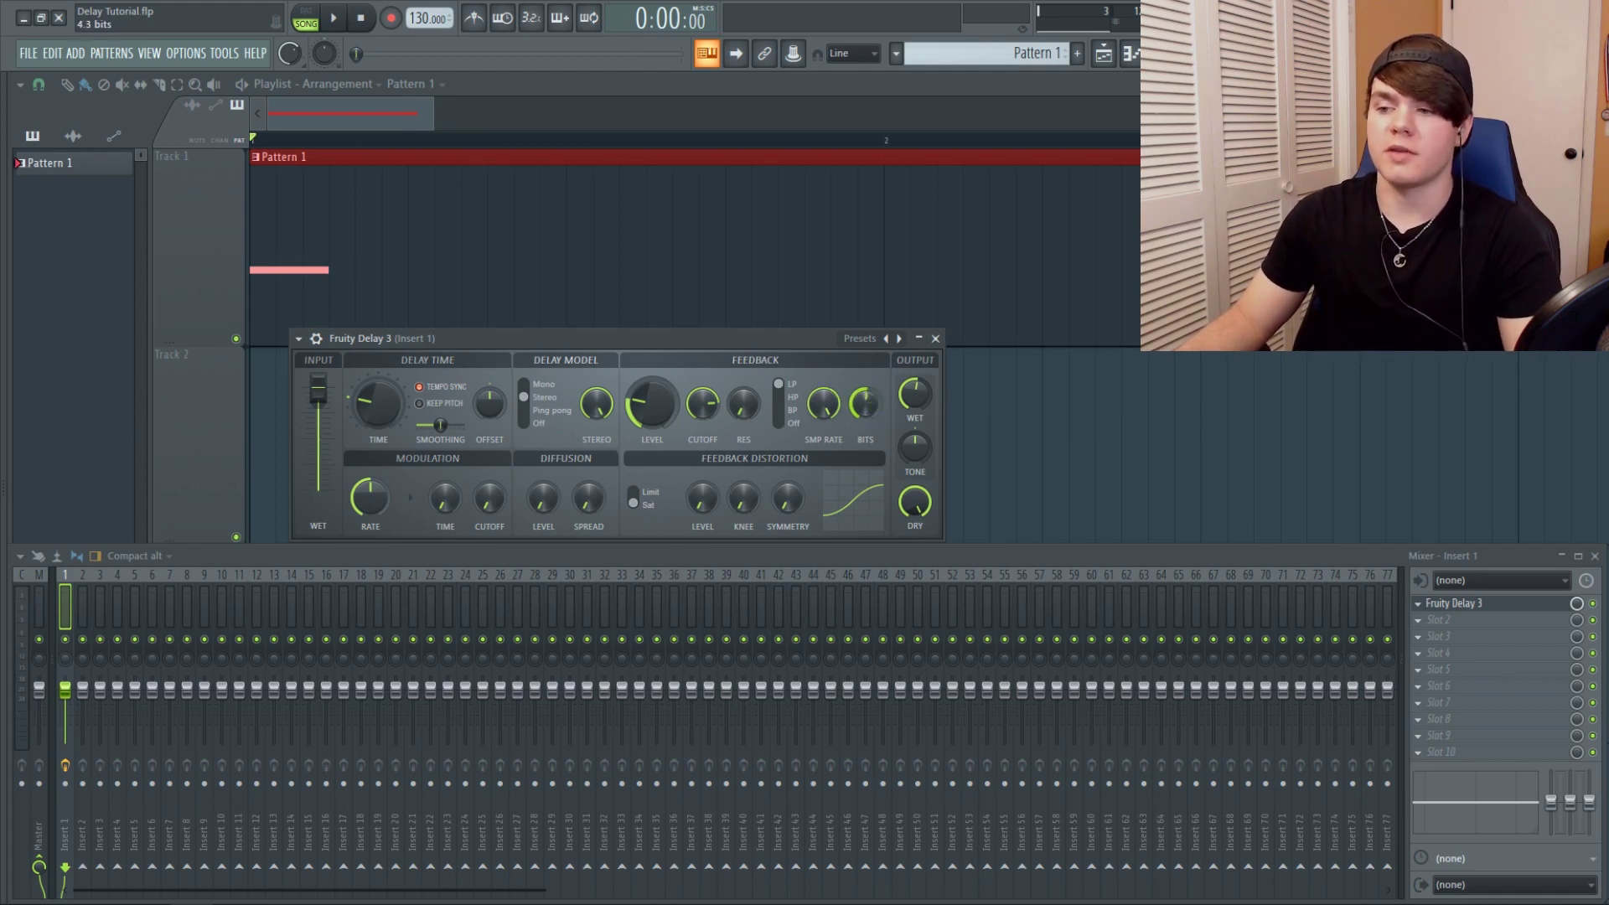
{"action": "left_click_drag", "start_coordinate": [872, 431], "coordinate": [872, 415]}
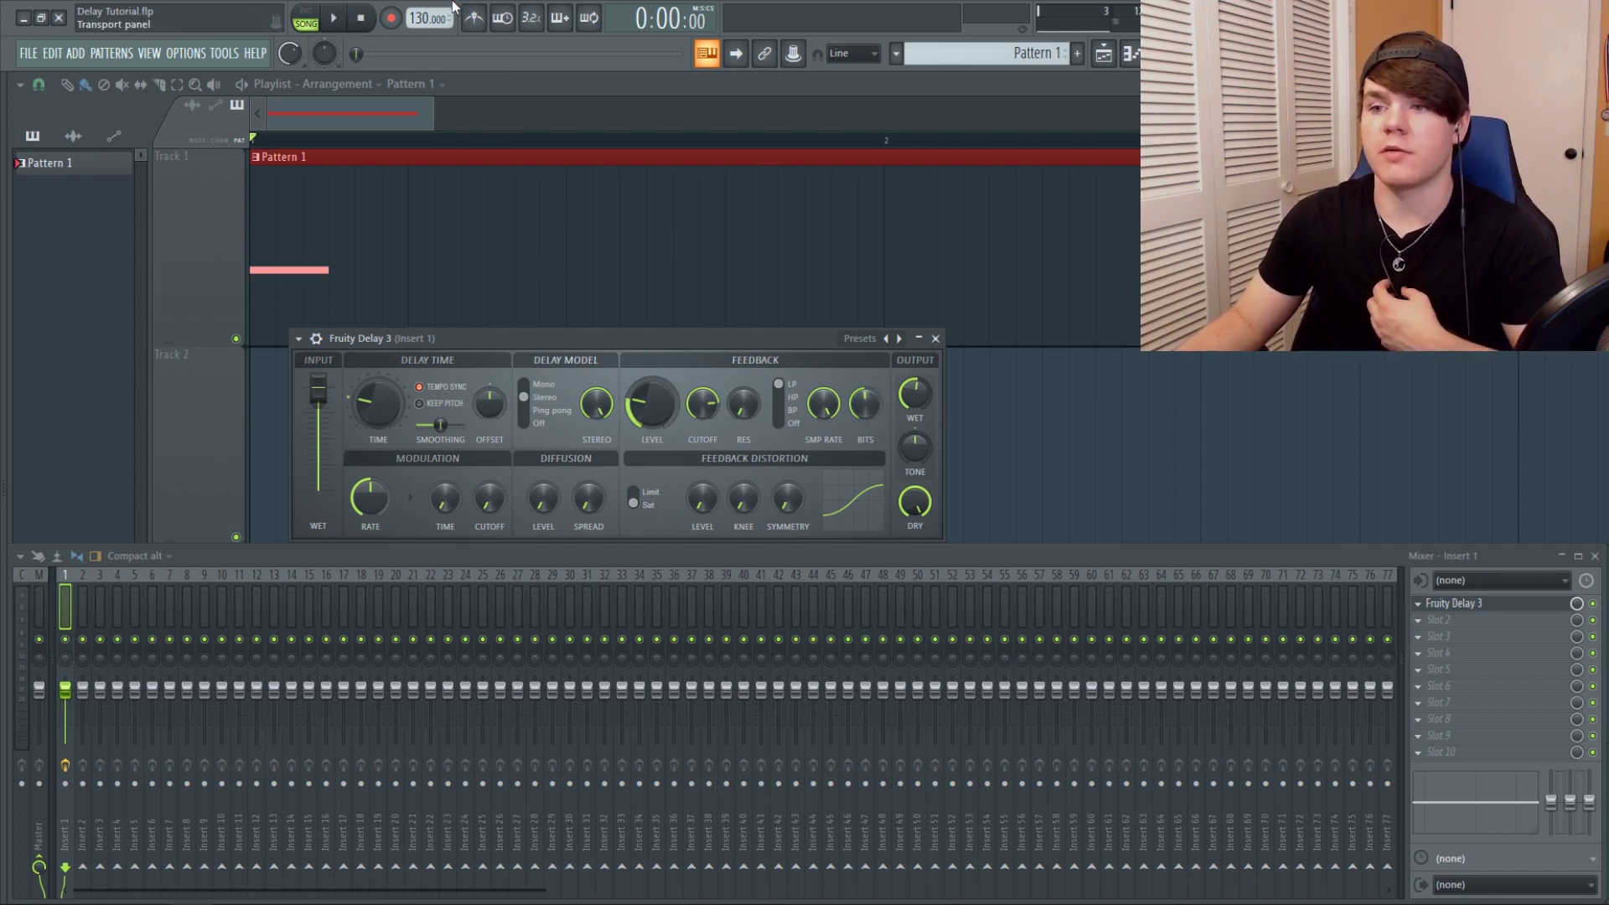
{"action": "left_click", "coordinate": [334, 18]}
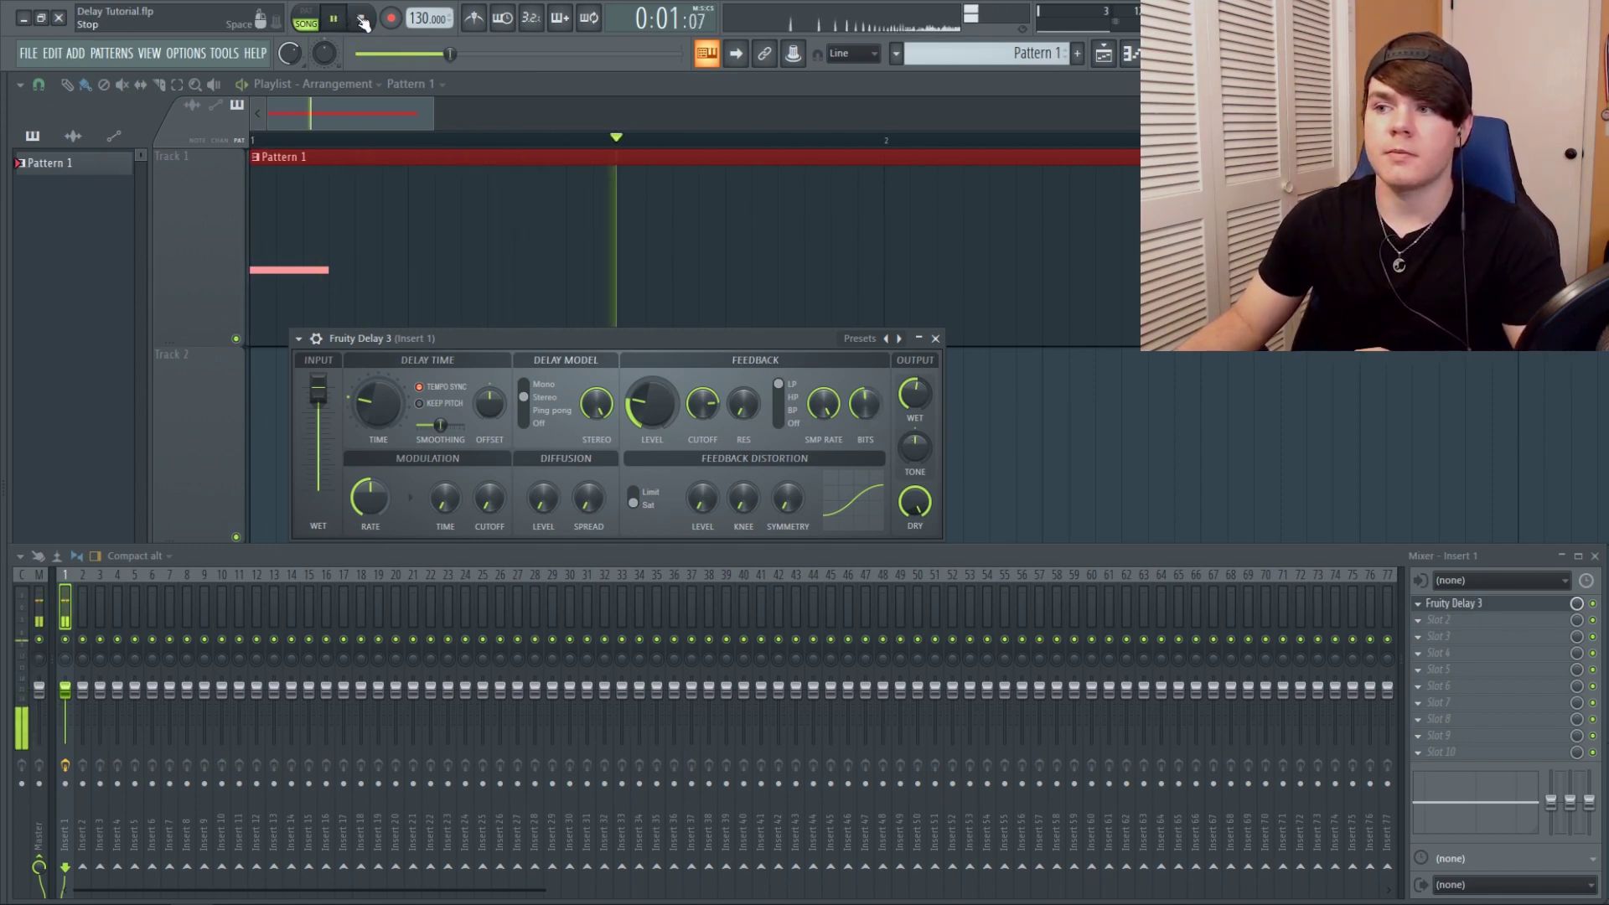
{"action": "left_click", "coordinate": [363, 21]}
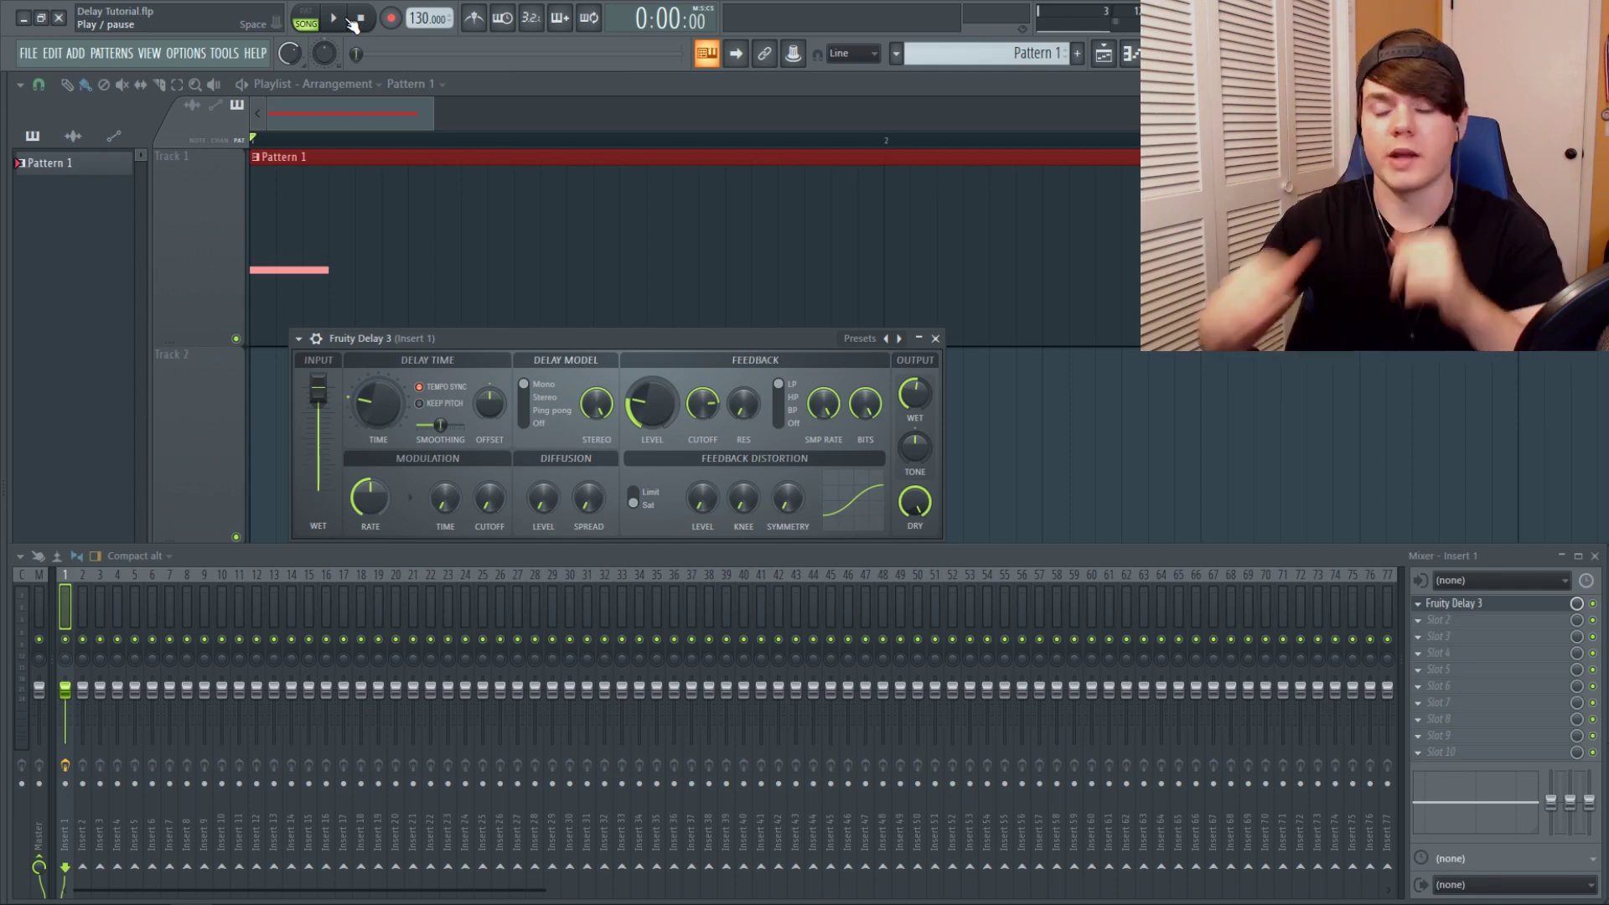
Step: Raise the Default channel's Harmor unison order to 5, preview test notes, and close the synth
{"action": "key", "text": "F6"}
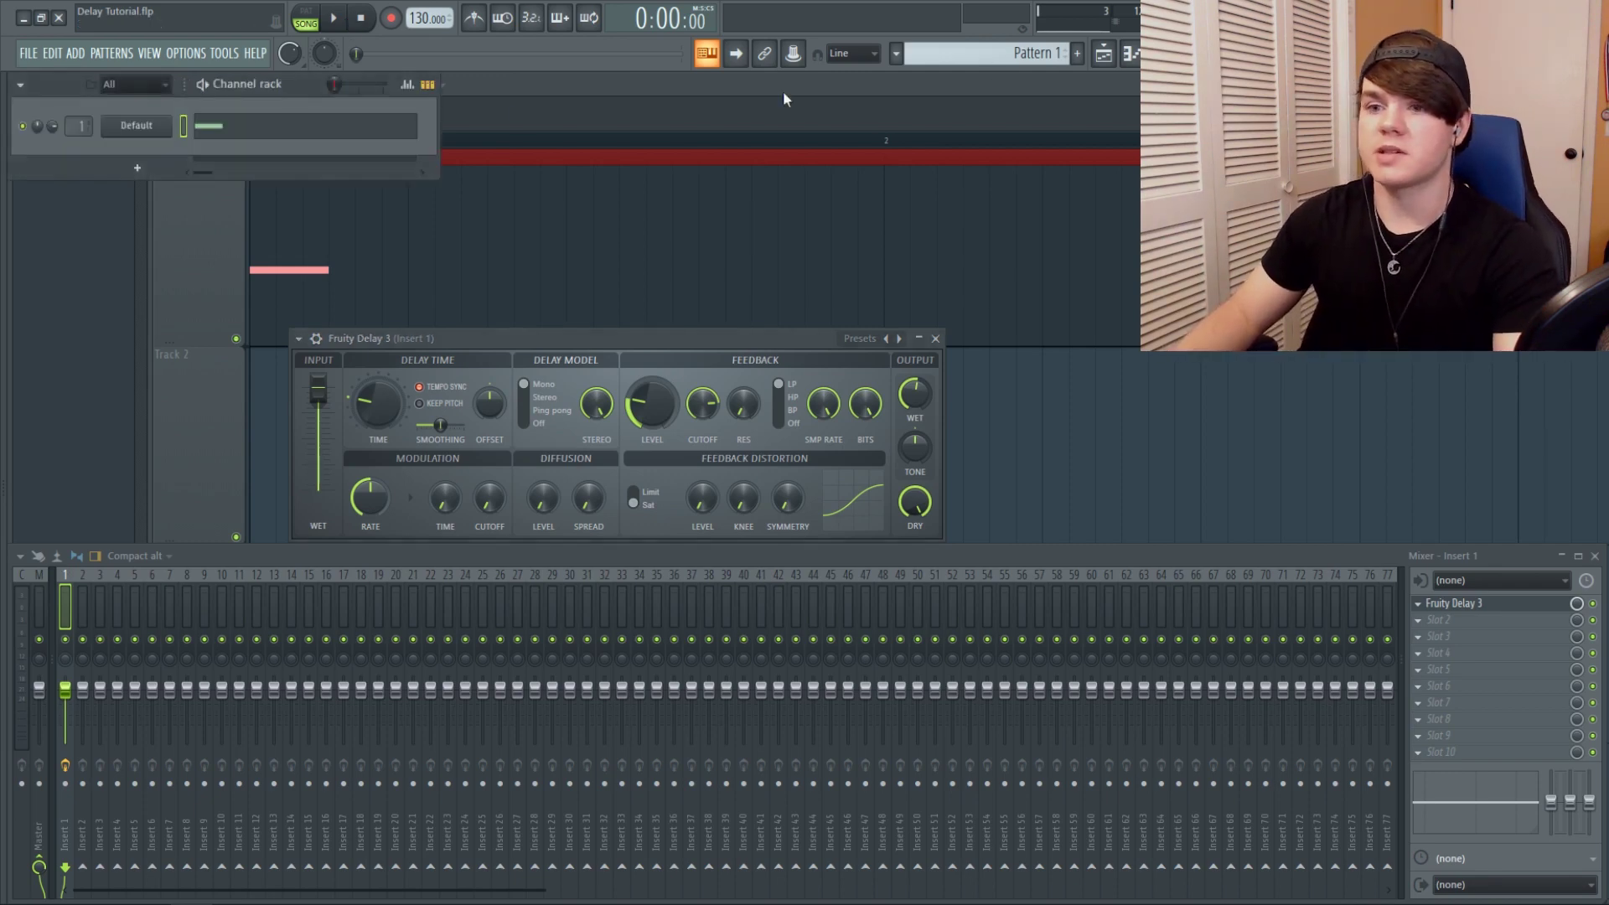
{"action": "left_click", "coordinate": [153, 128]}
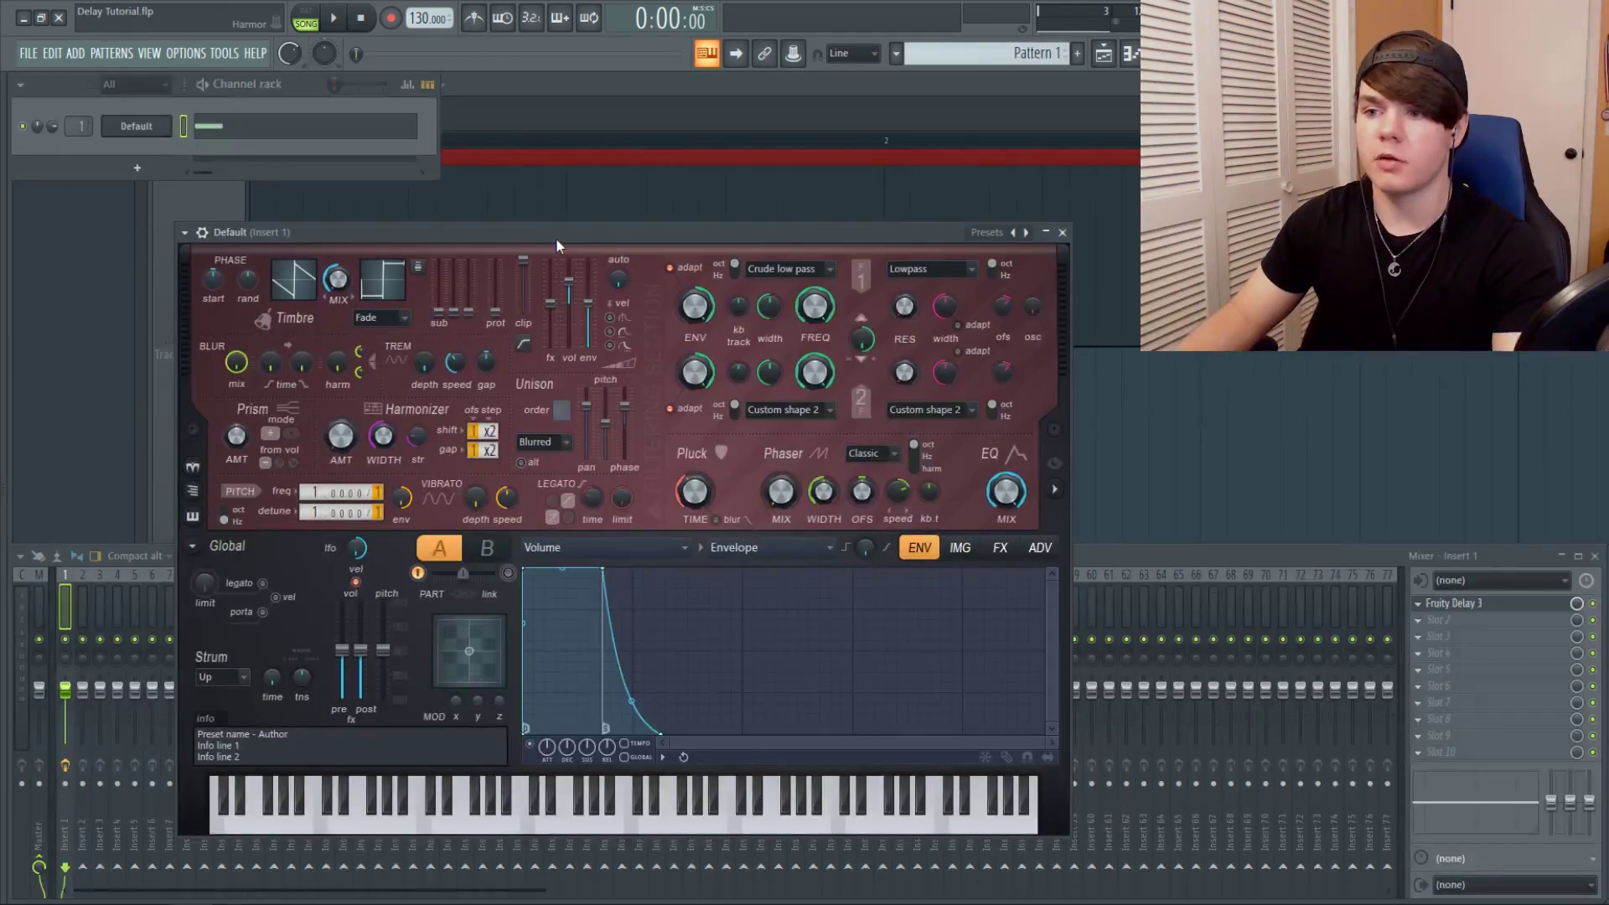
{"action": "key", "text": "c"}
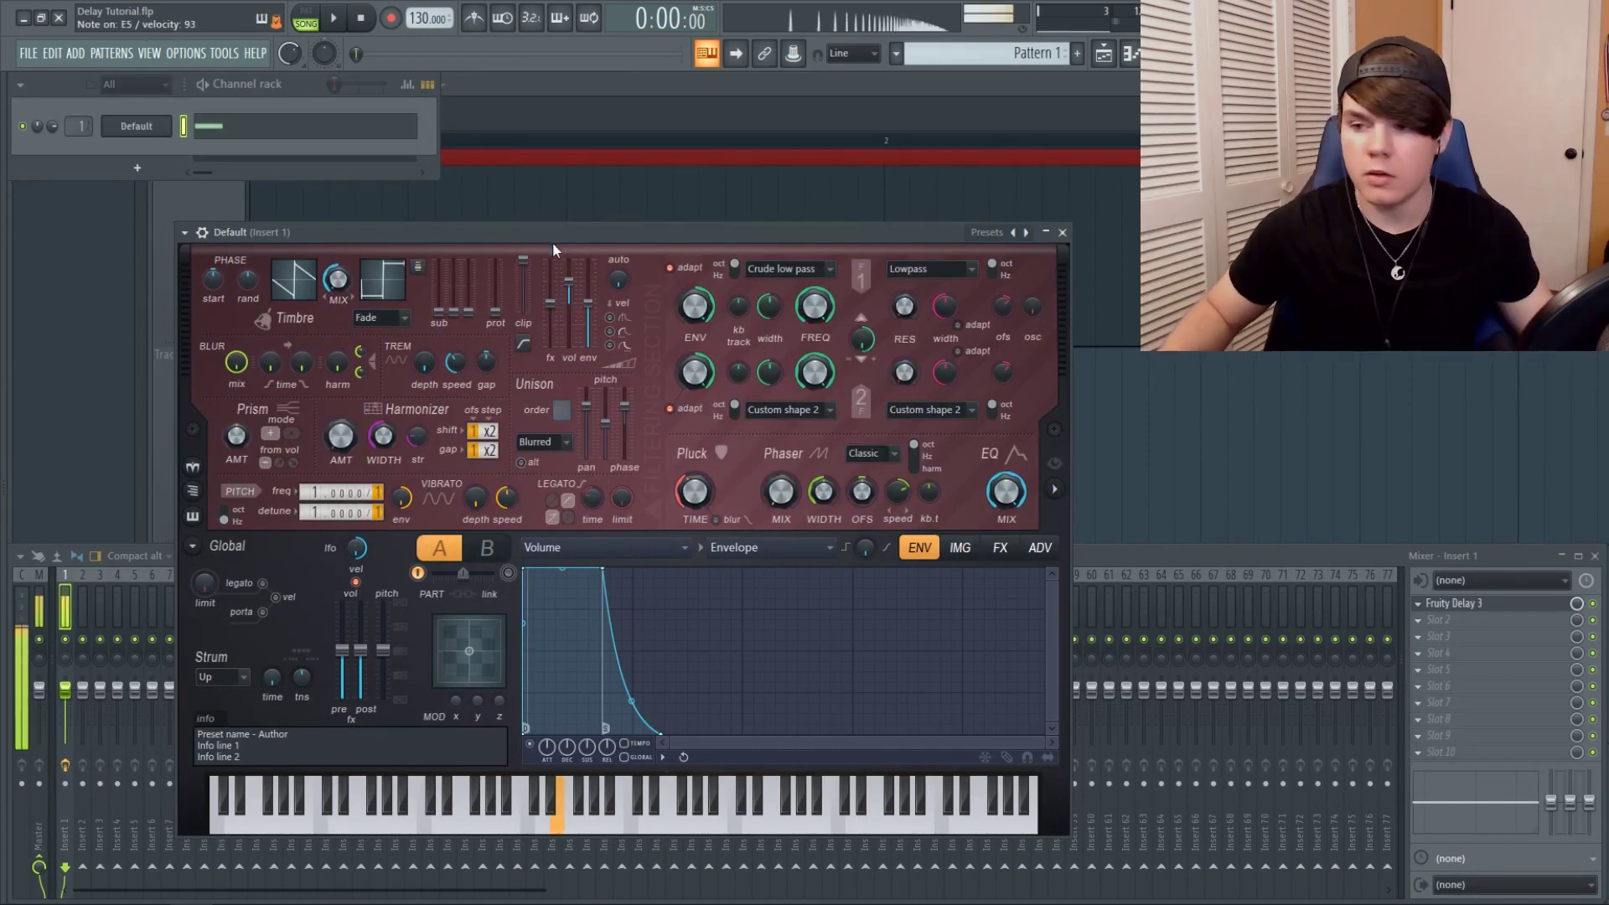
{"action": "left_click_drag", "start_coordinate": [561, 409], "coordinate": [561, 394]}
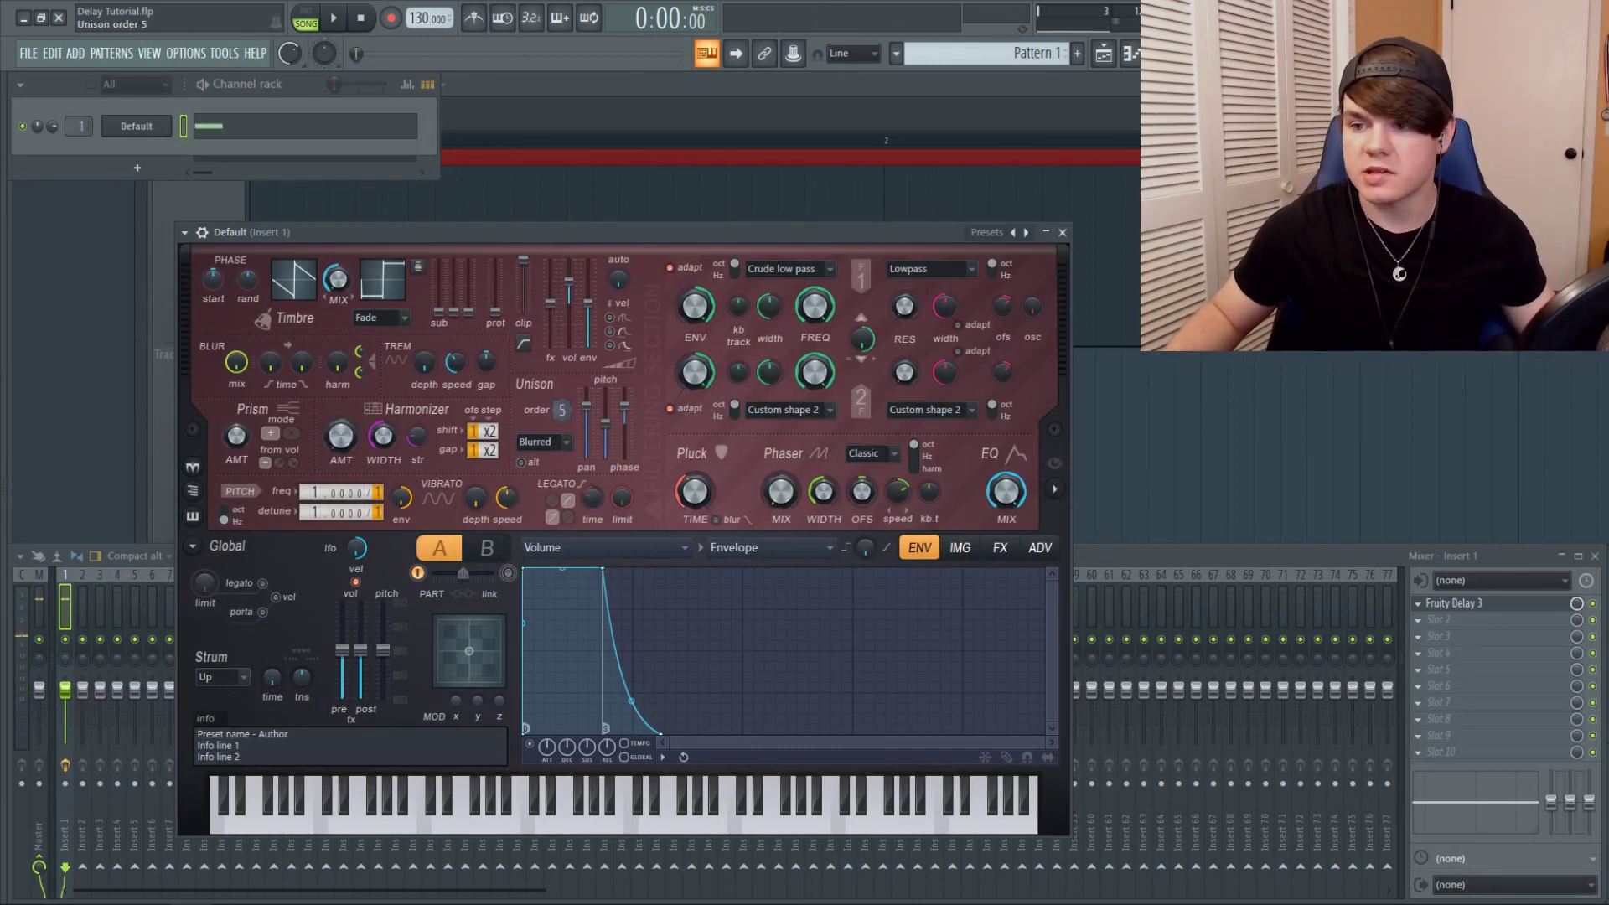
{"action": "key", "text": "c"}
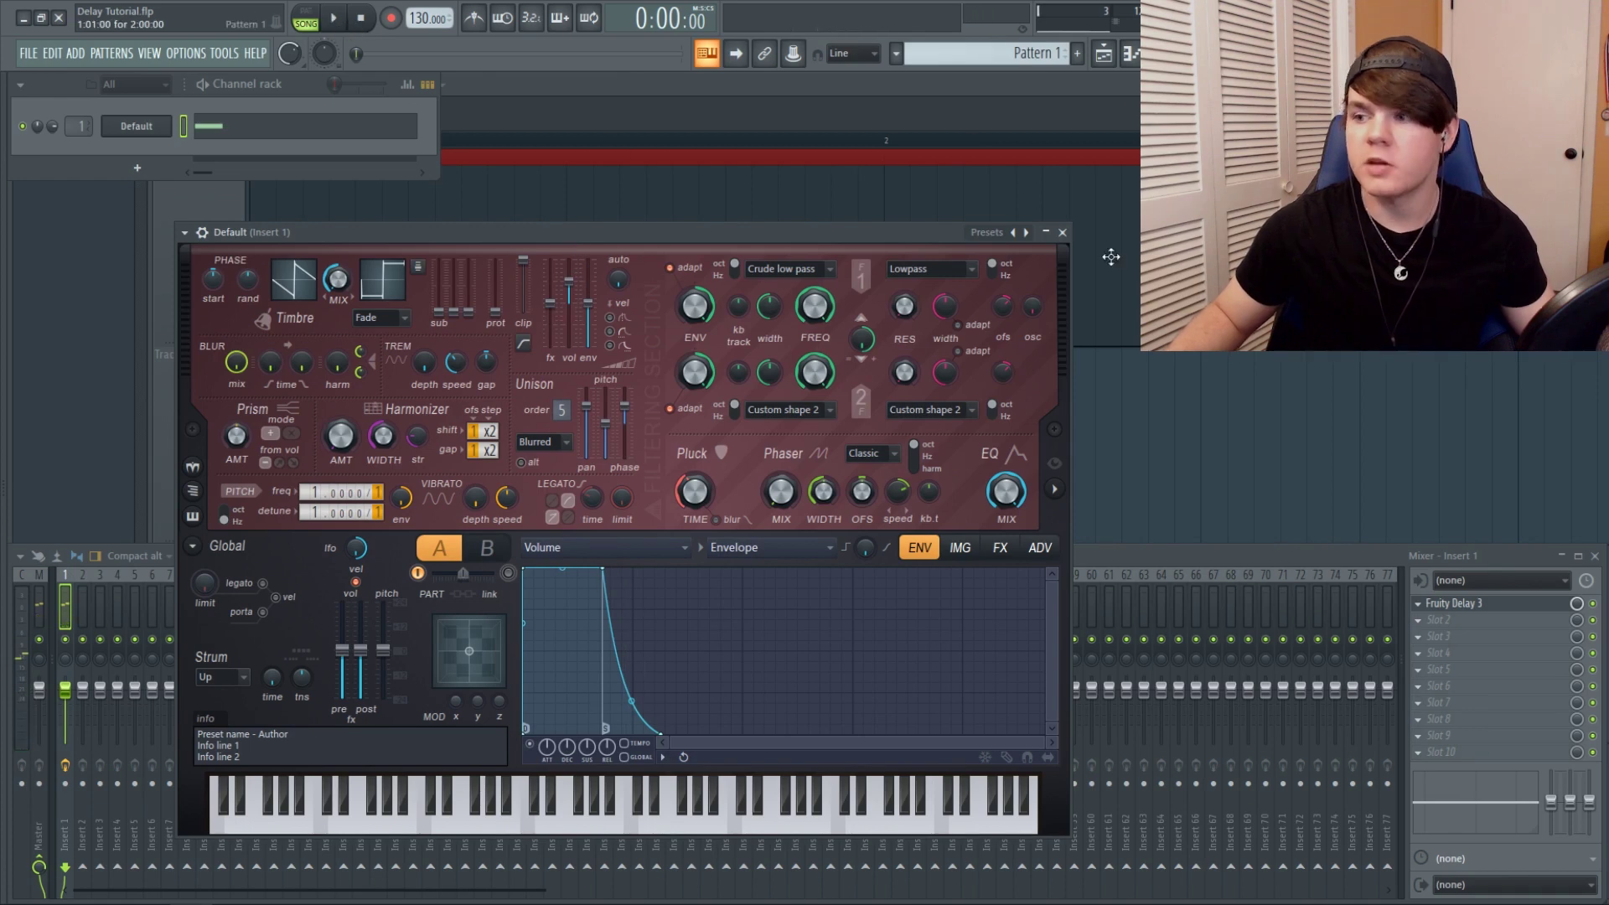
{"action": "left_click", "coordinate": [1061, 232]}
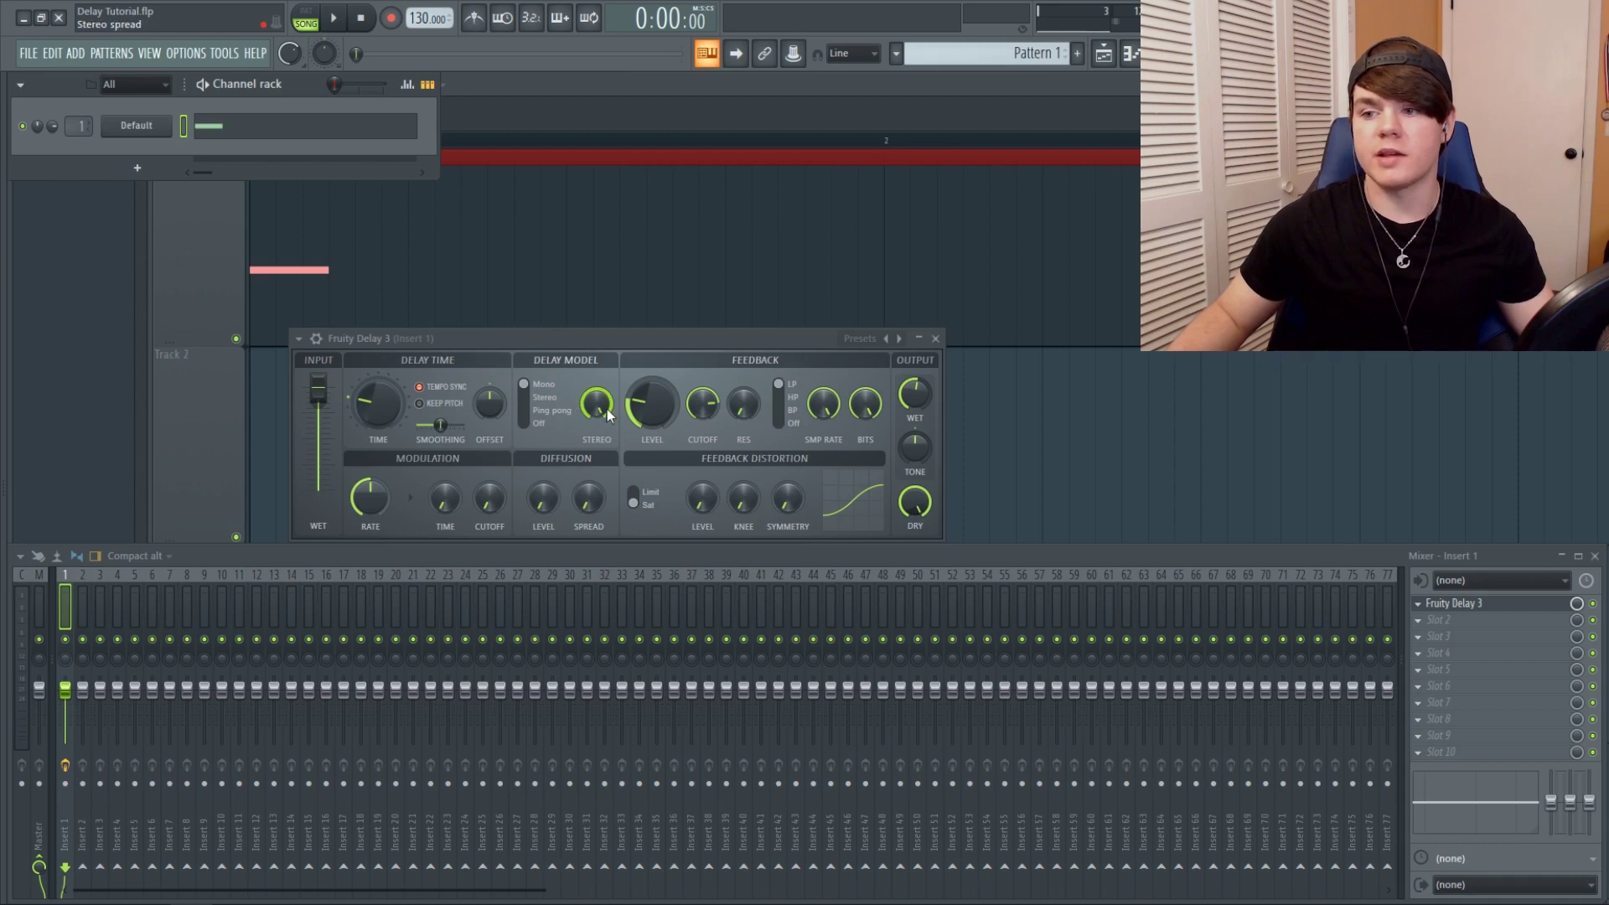
Step: Audition Stereo, Ping pong and Off delay models, then settle on true stereo at 96.2% spread
{"action": "left_click", "coordinate": [543, 397]}
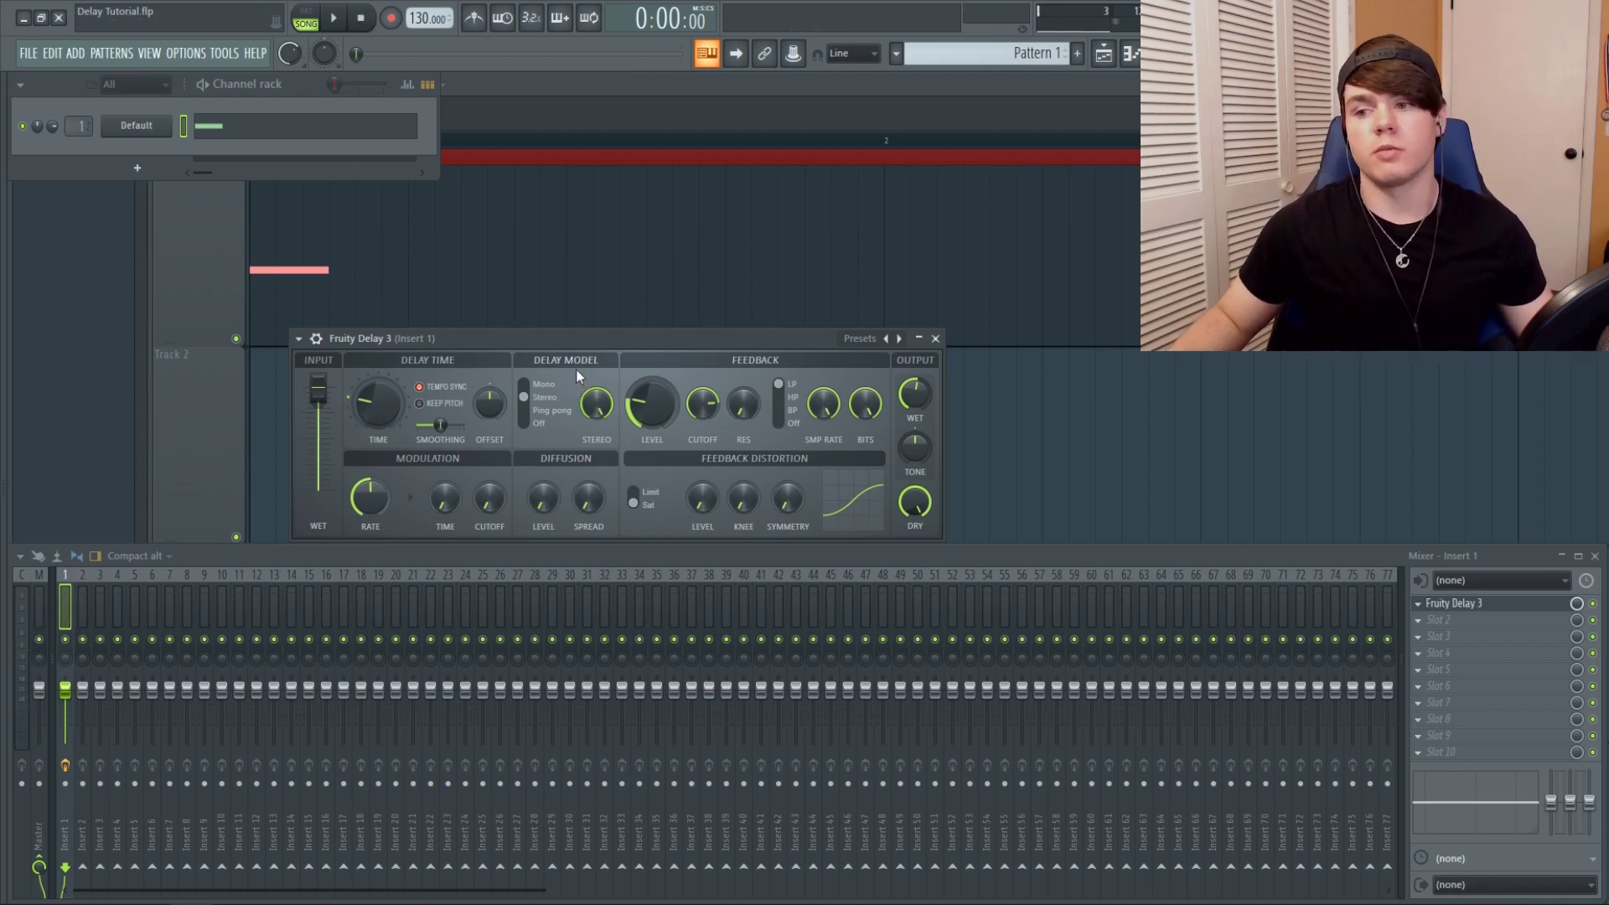
{"action": "left_click", "coordinate": [530, 412]}
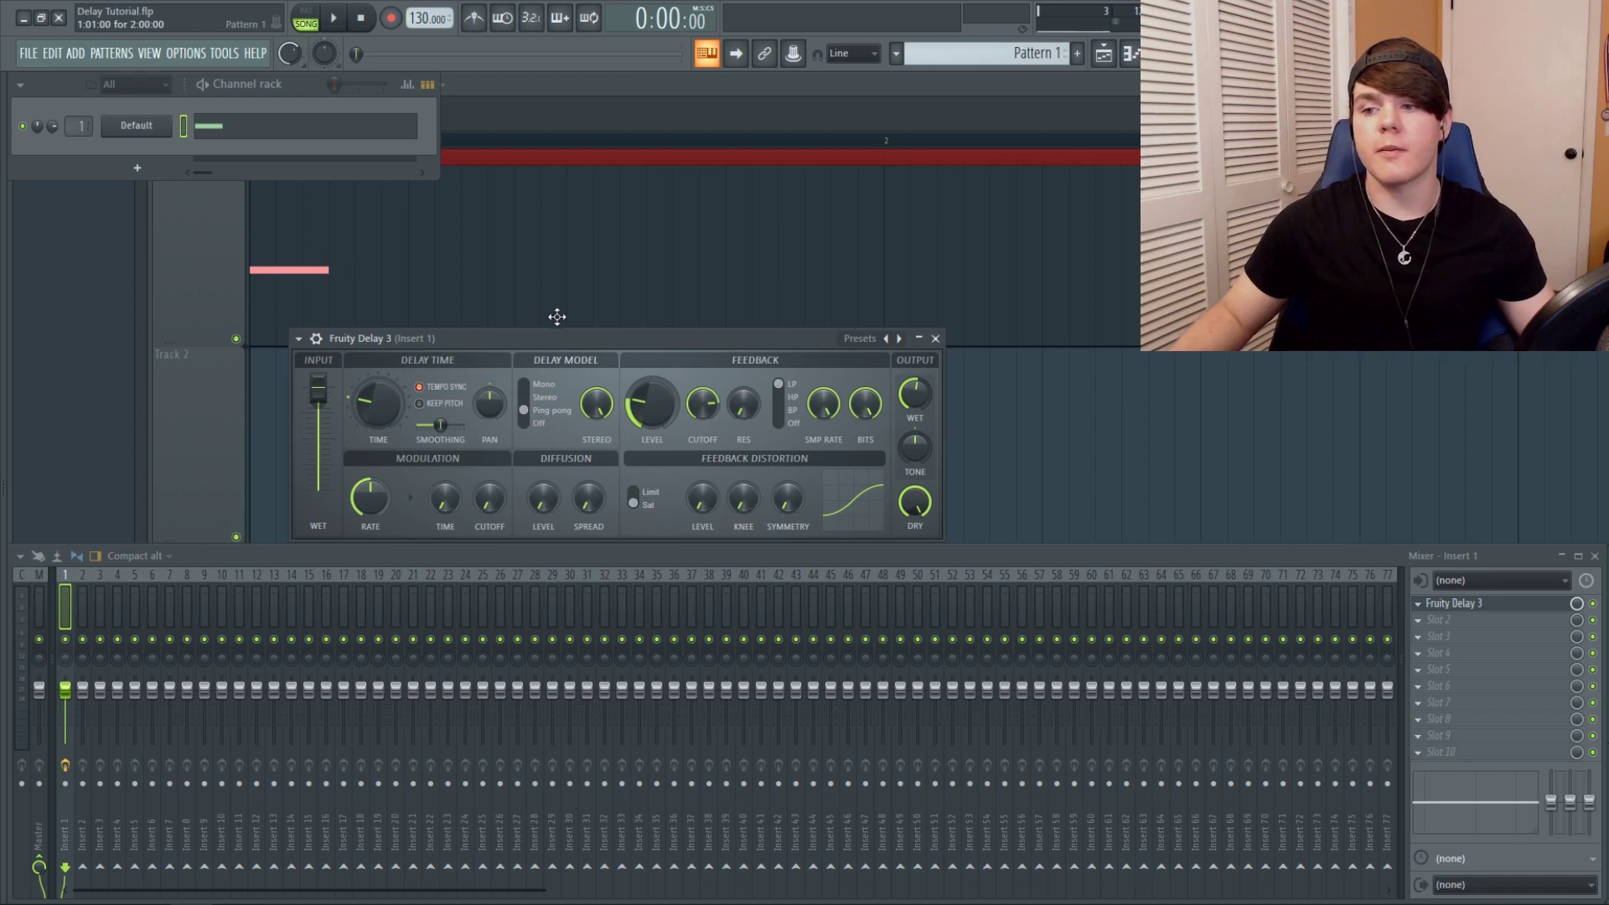
{"action": "key", "text": "c"}
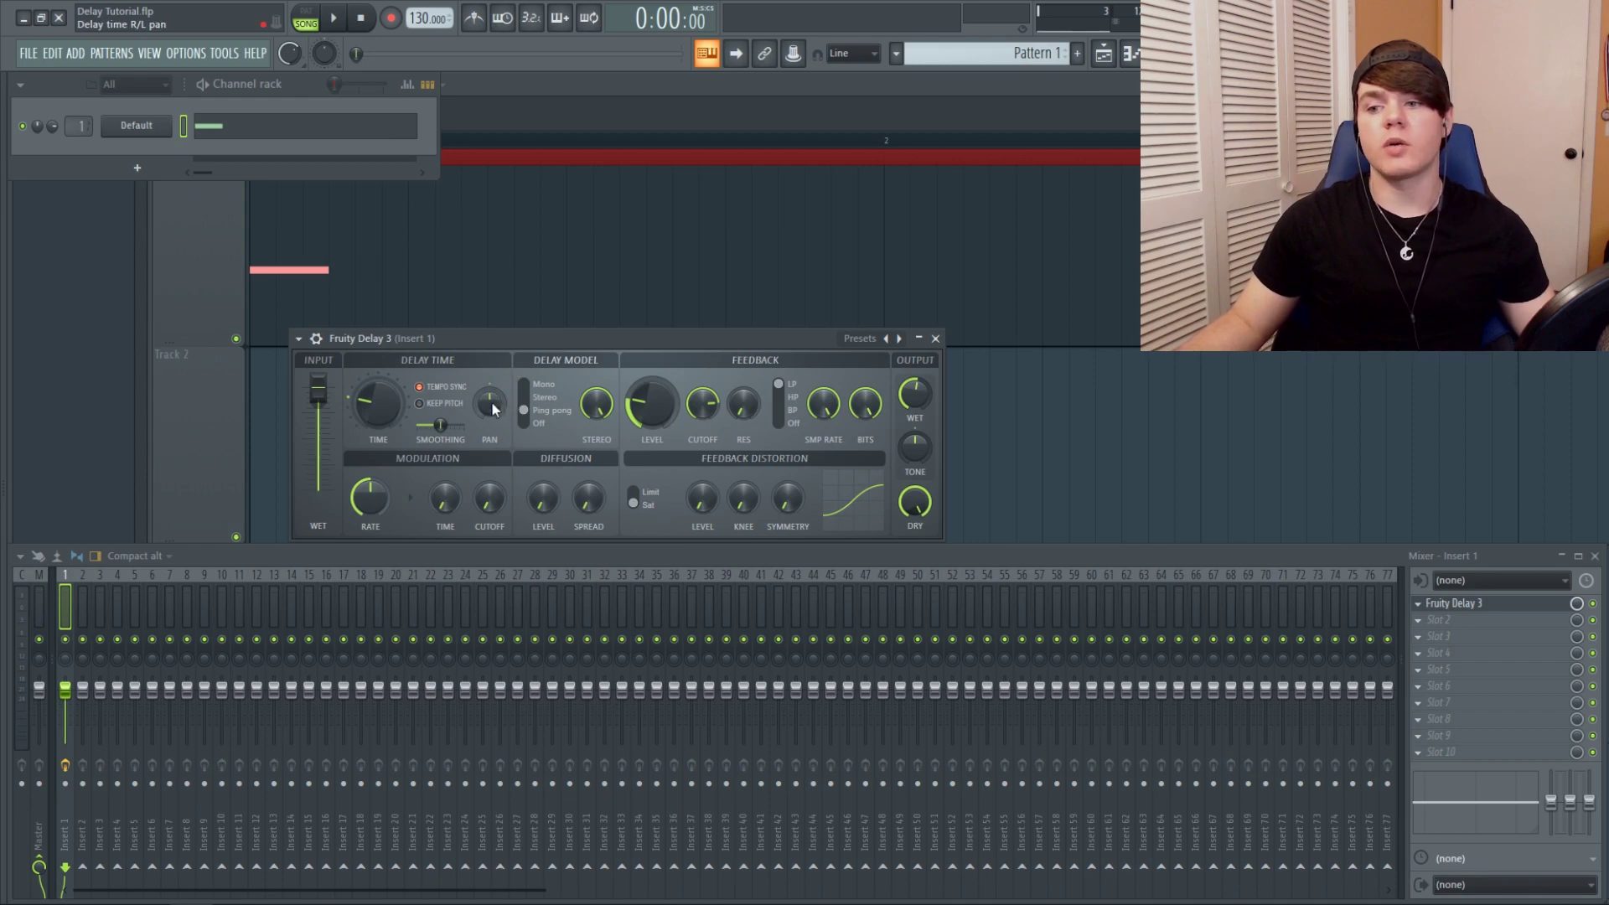
{"action": "left_click", "coordinate": [524, 424]}
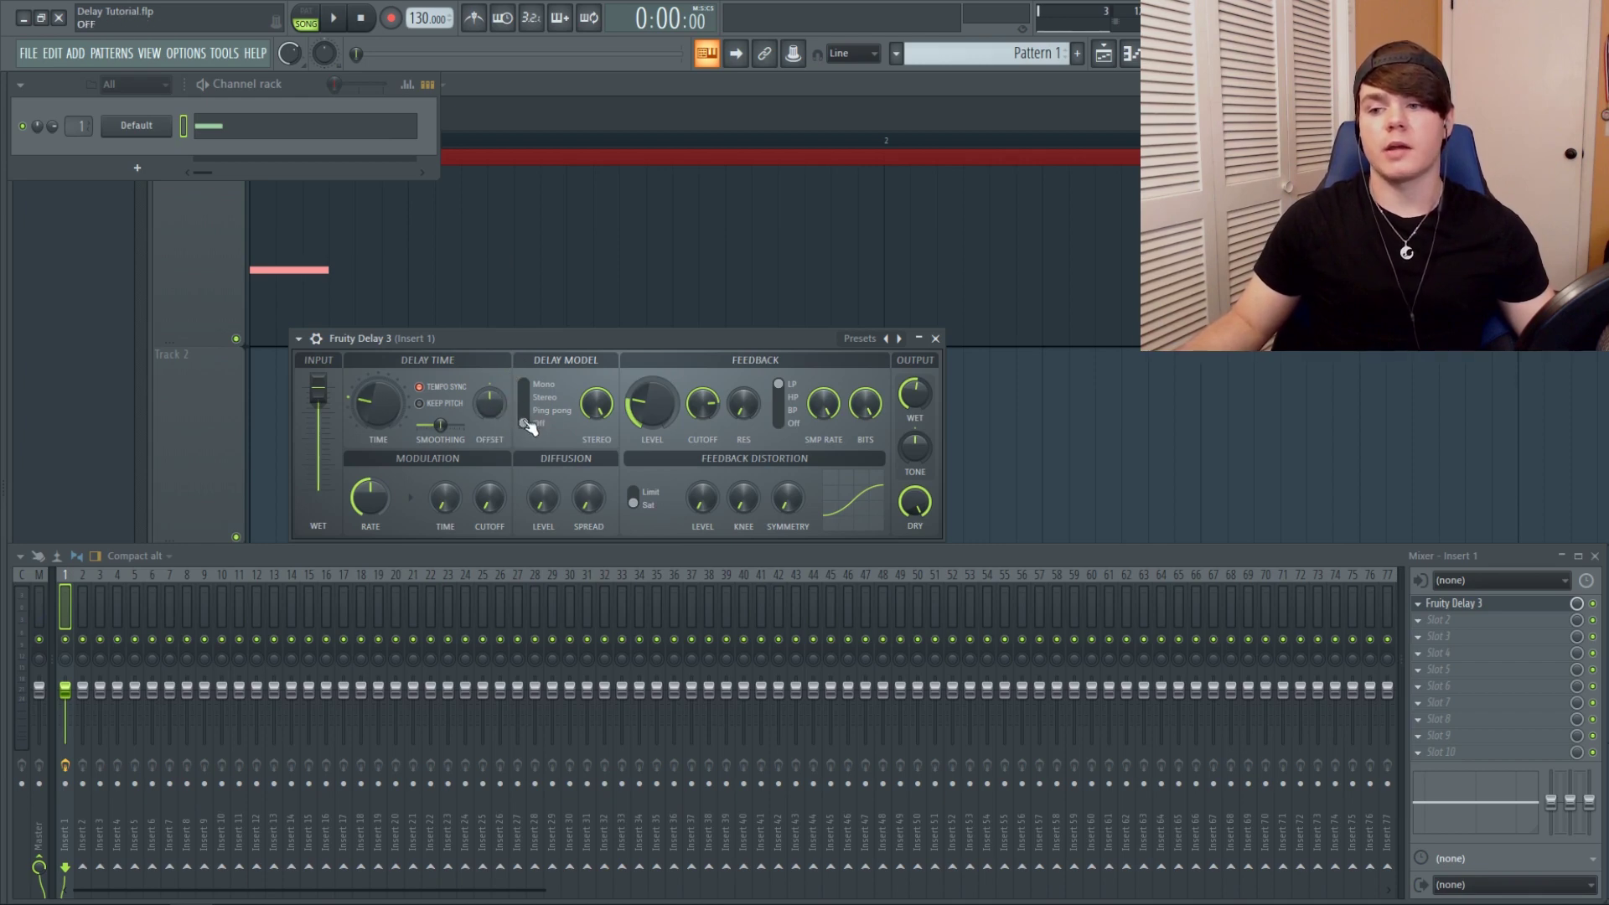
{"action": "key", "text": "c"}
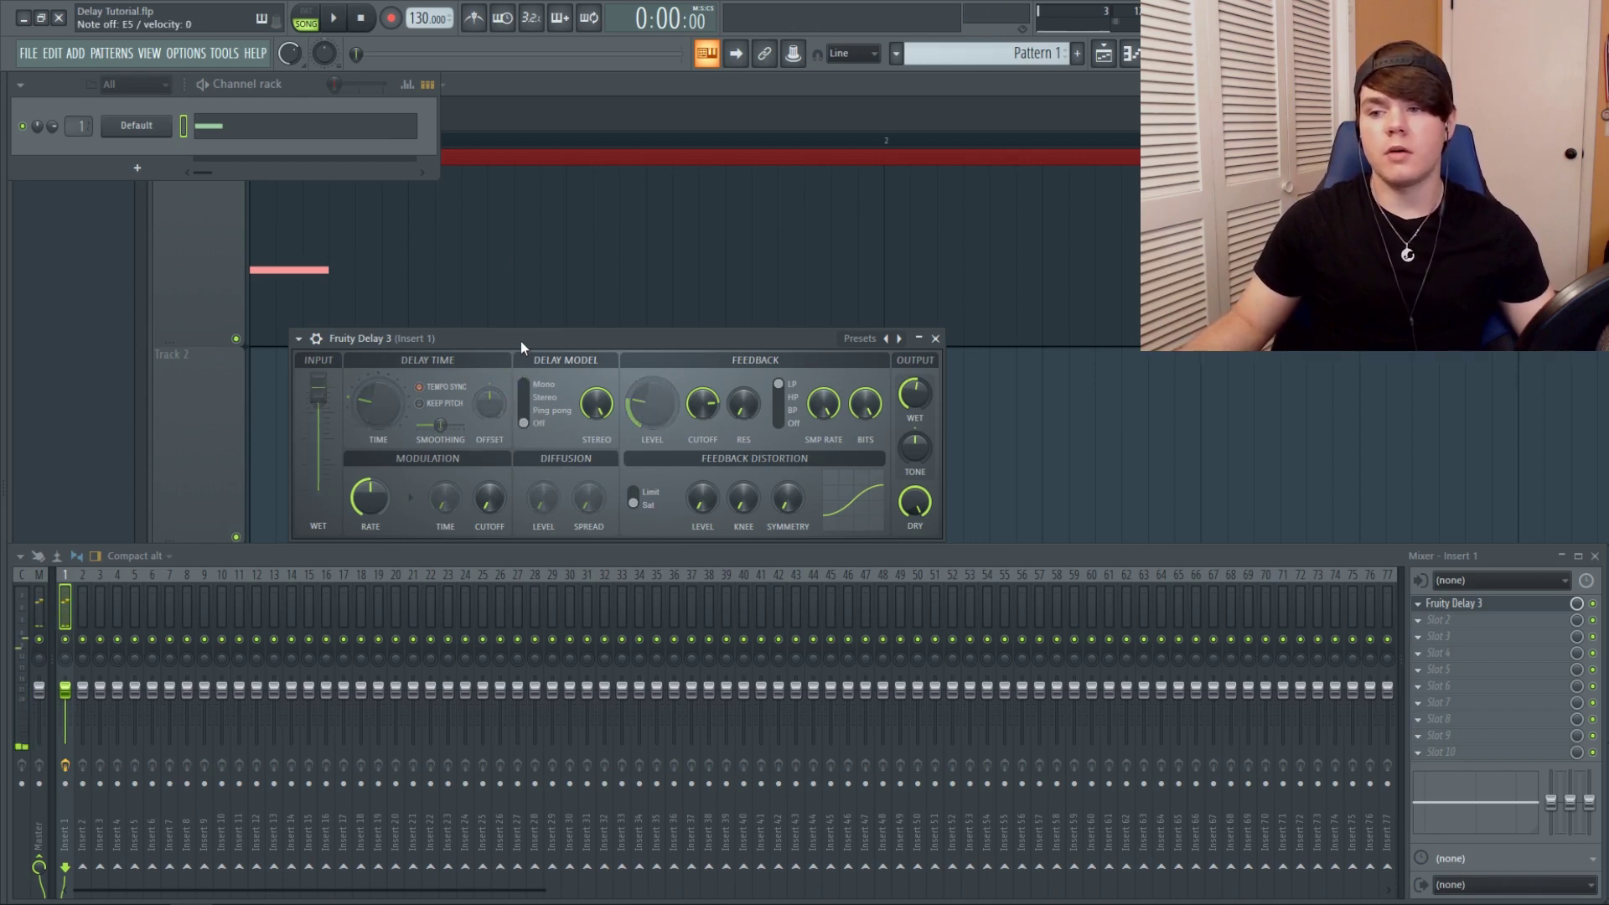
{"action": "left_click", "coordinate": [539, 397]}
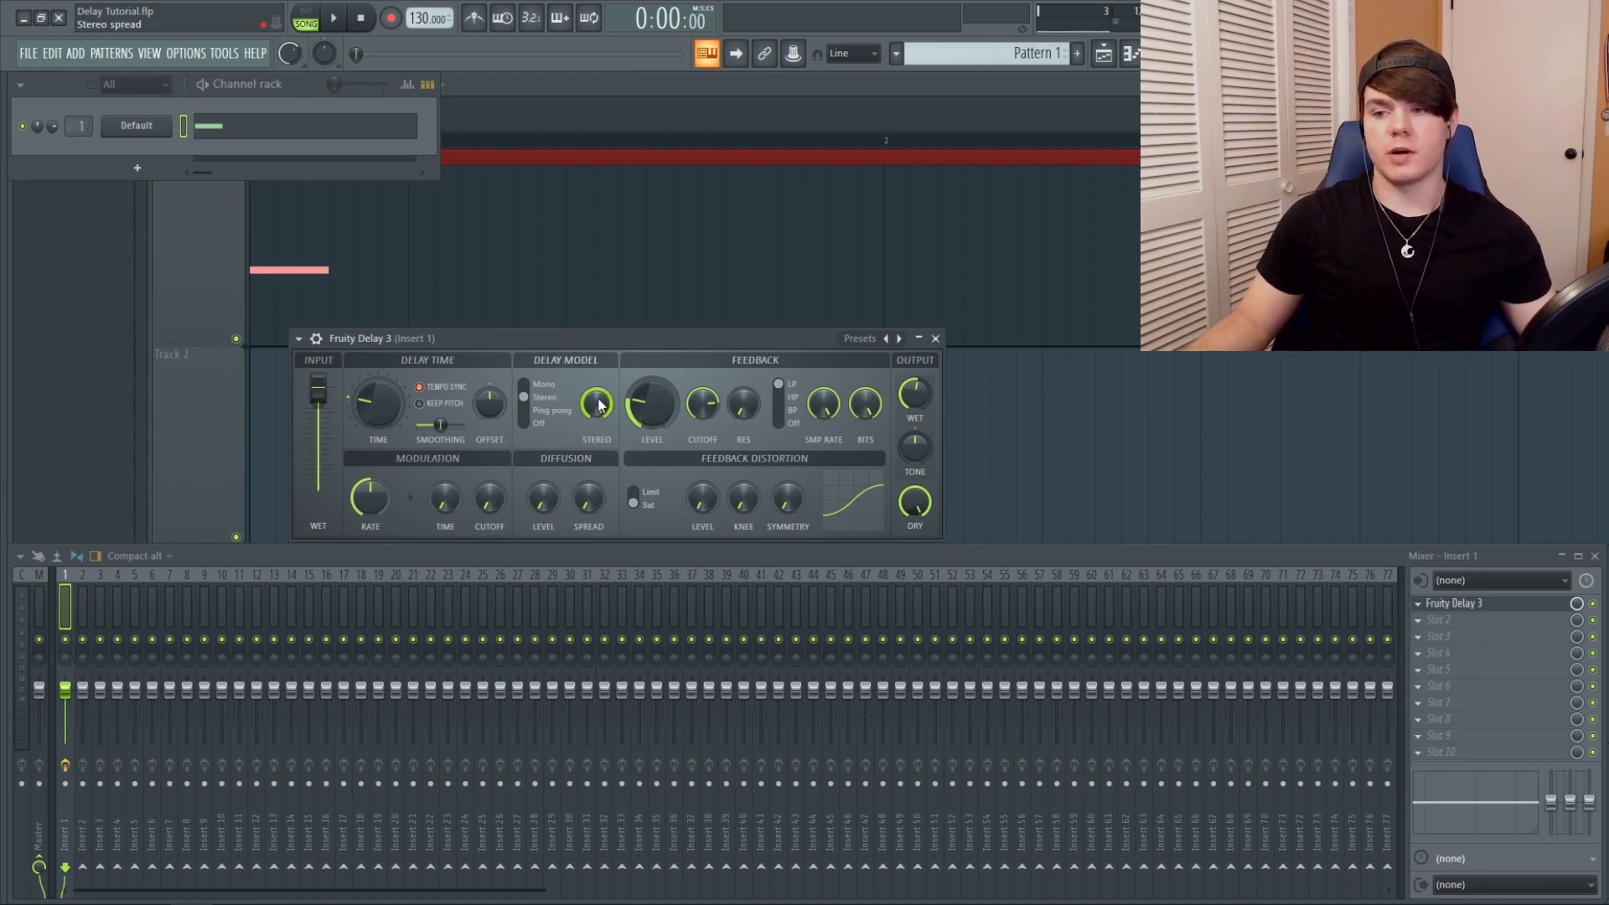
{"action": "left_click_drag", "start_coordinate": [600, 406], "coordinate": [600, 400]}
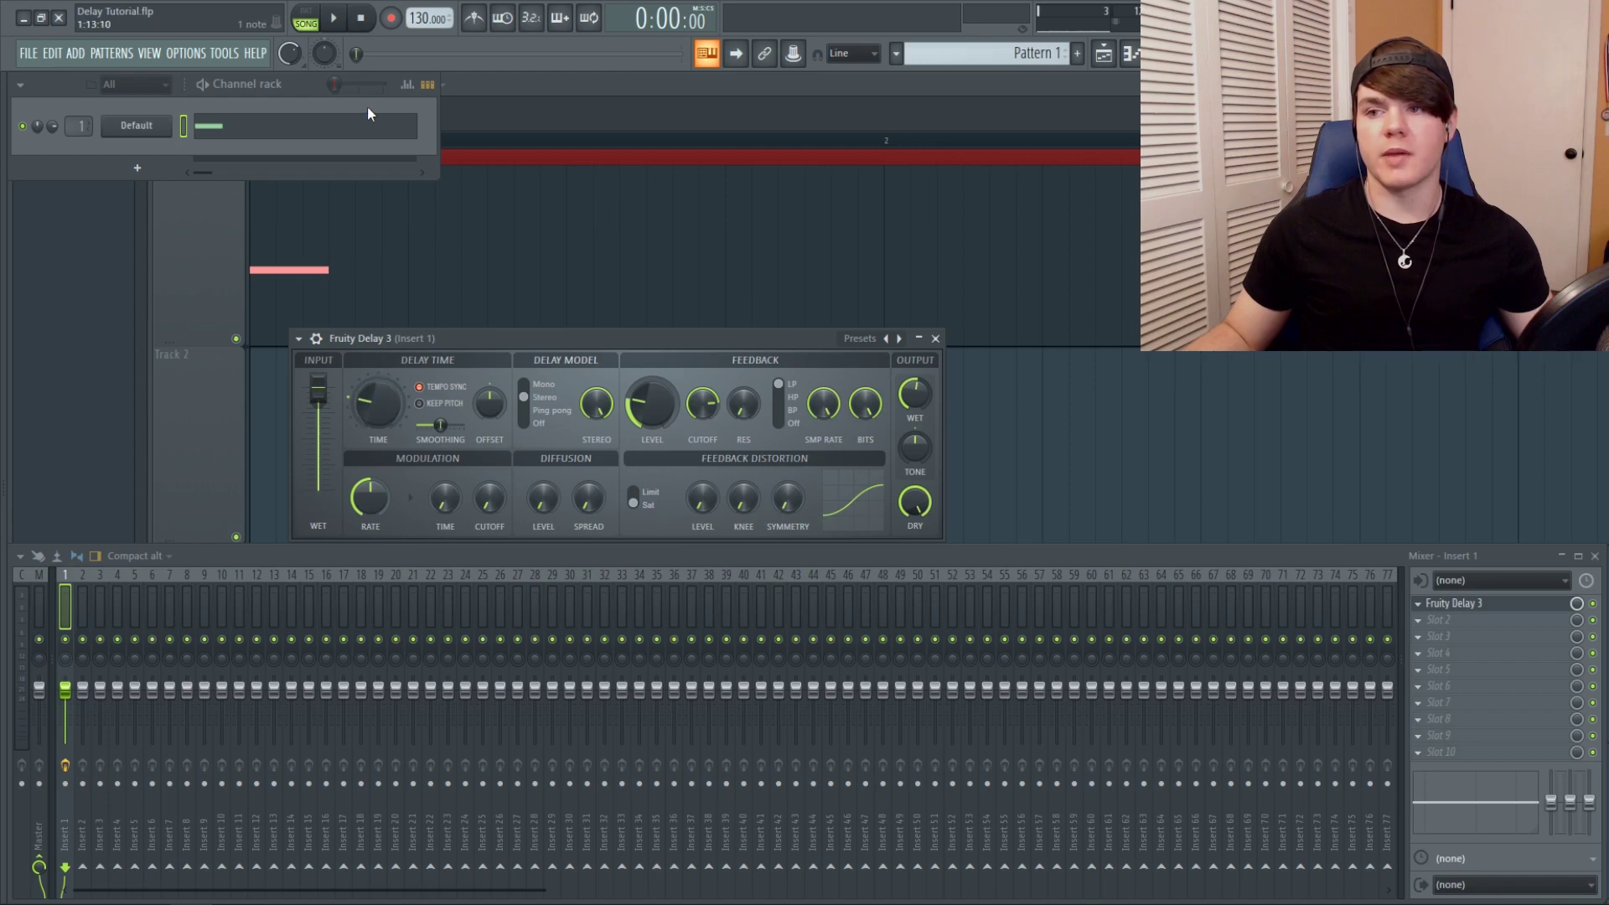
{"action": "left_click", "coordinate": [433, 389]}
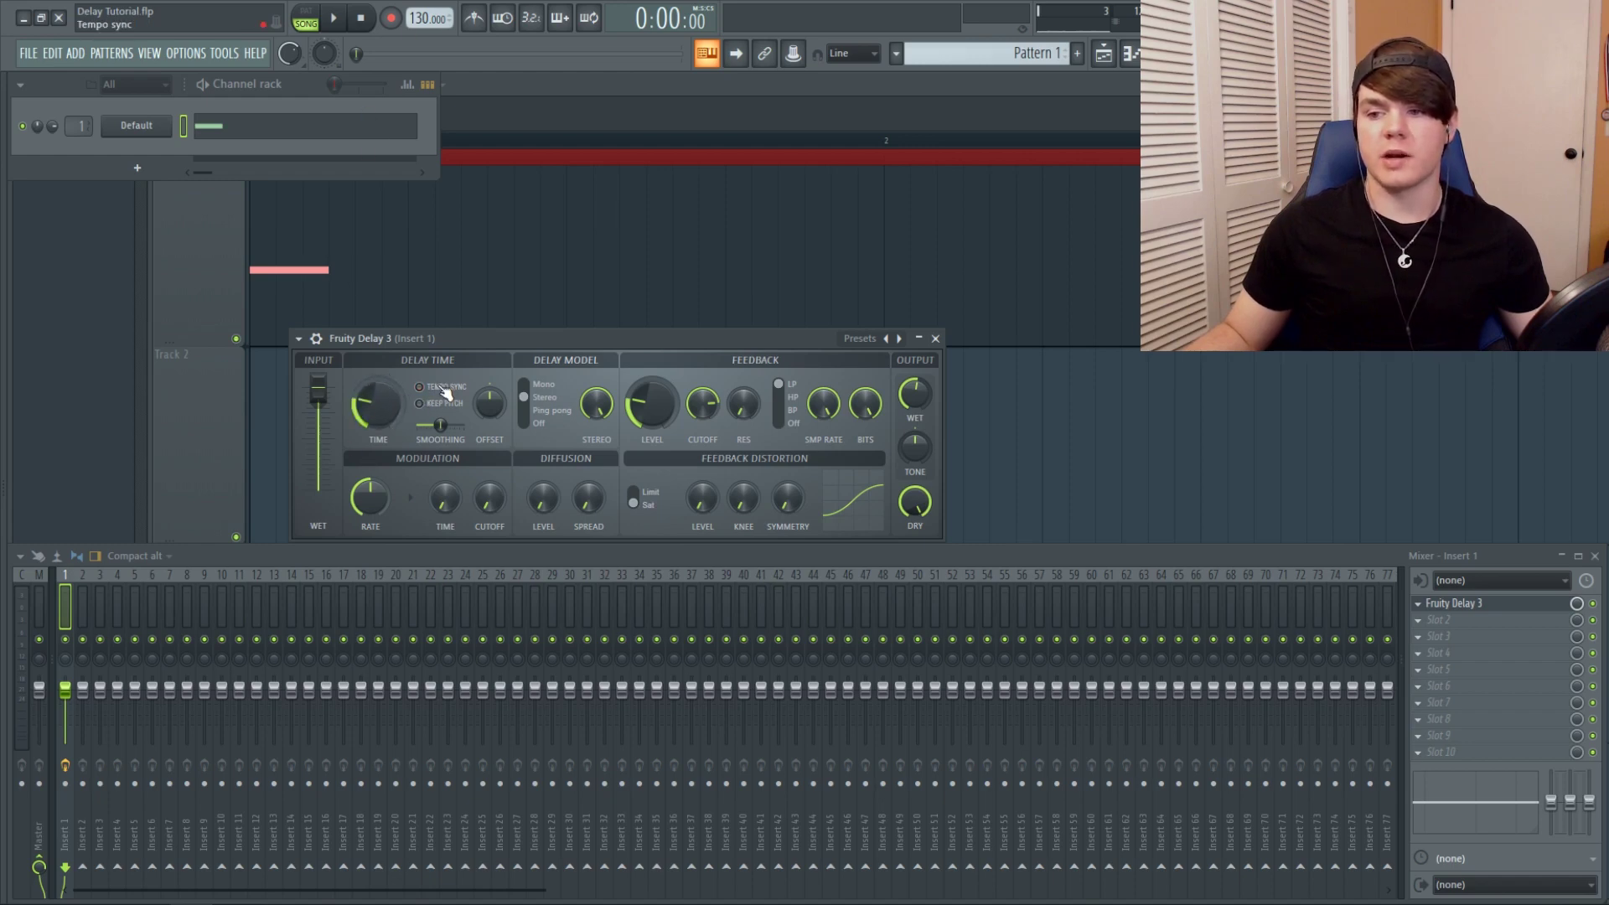
{"action": "left_click", "coordinate": [433, 389]}
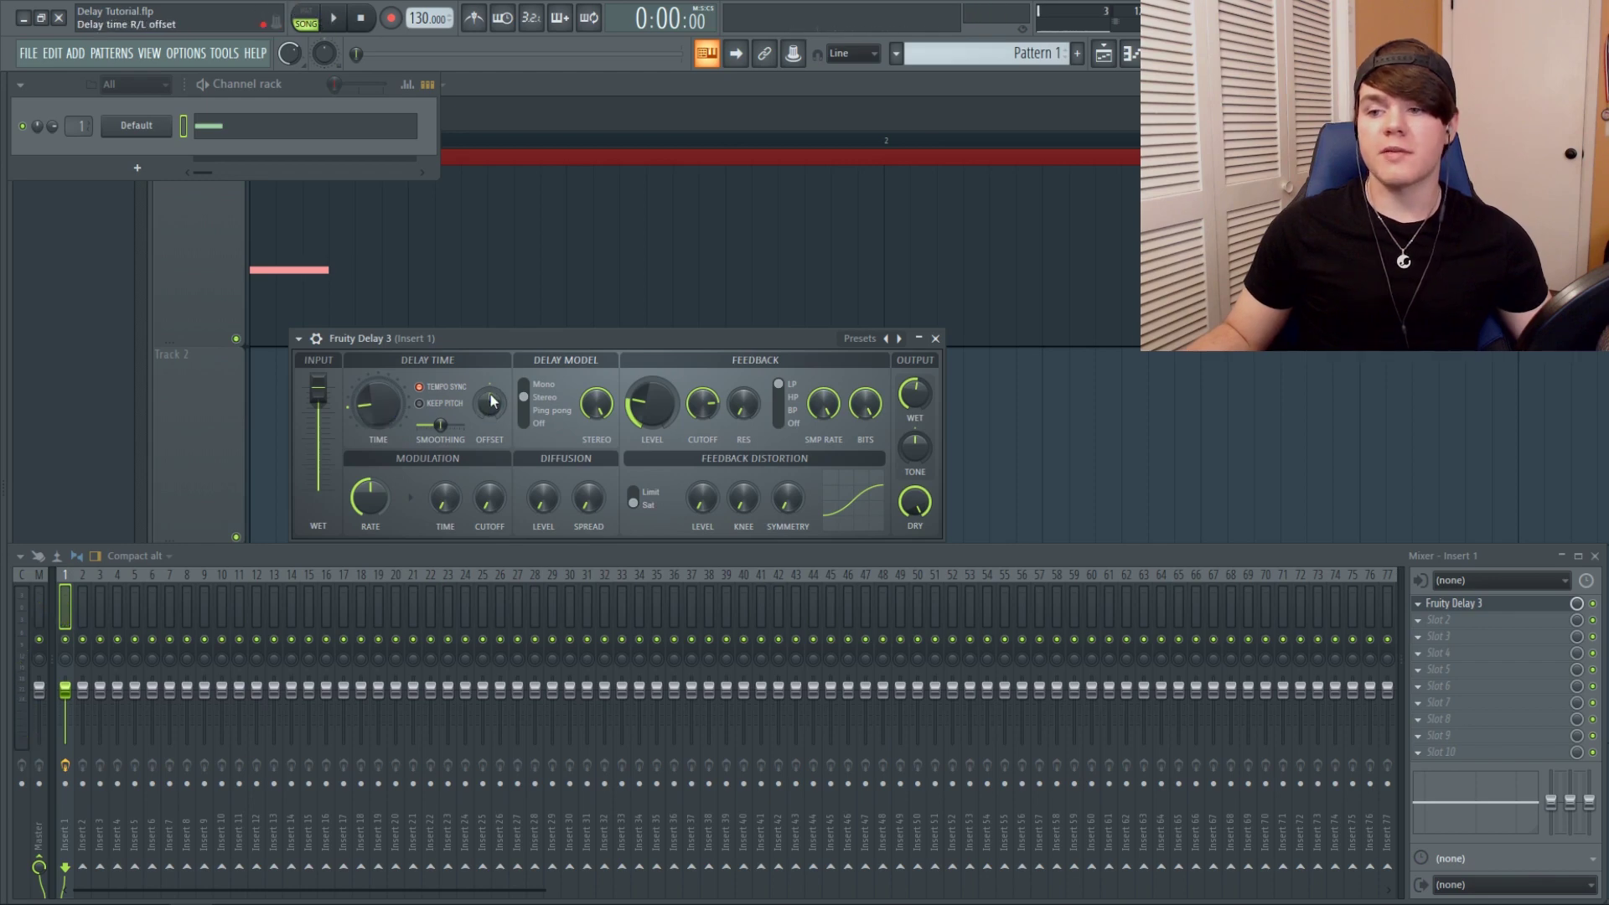
{"action": "scroll", "coordinate": [490, 409], "scroll_direction": "up", "scroll_amount": 3}
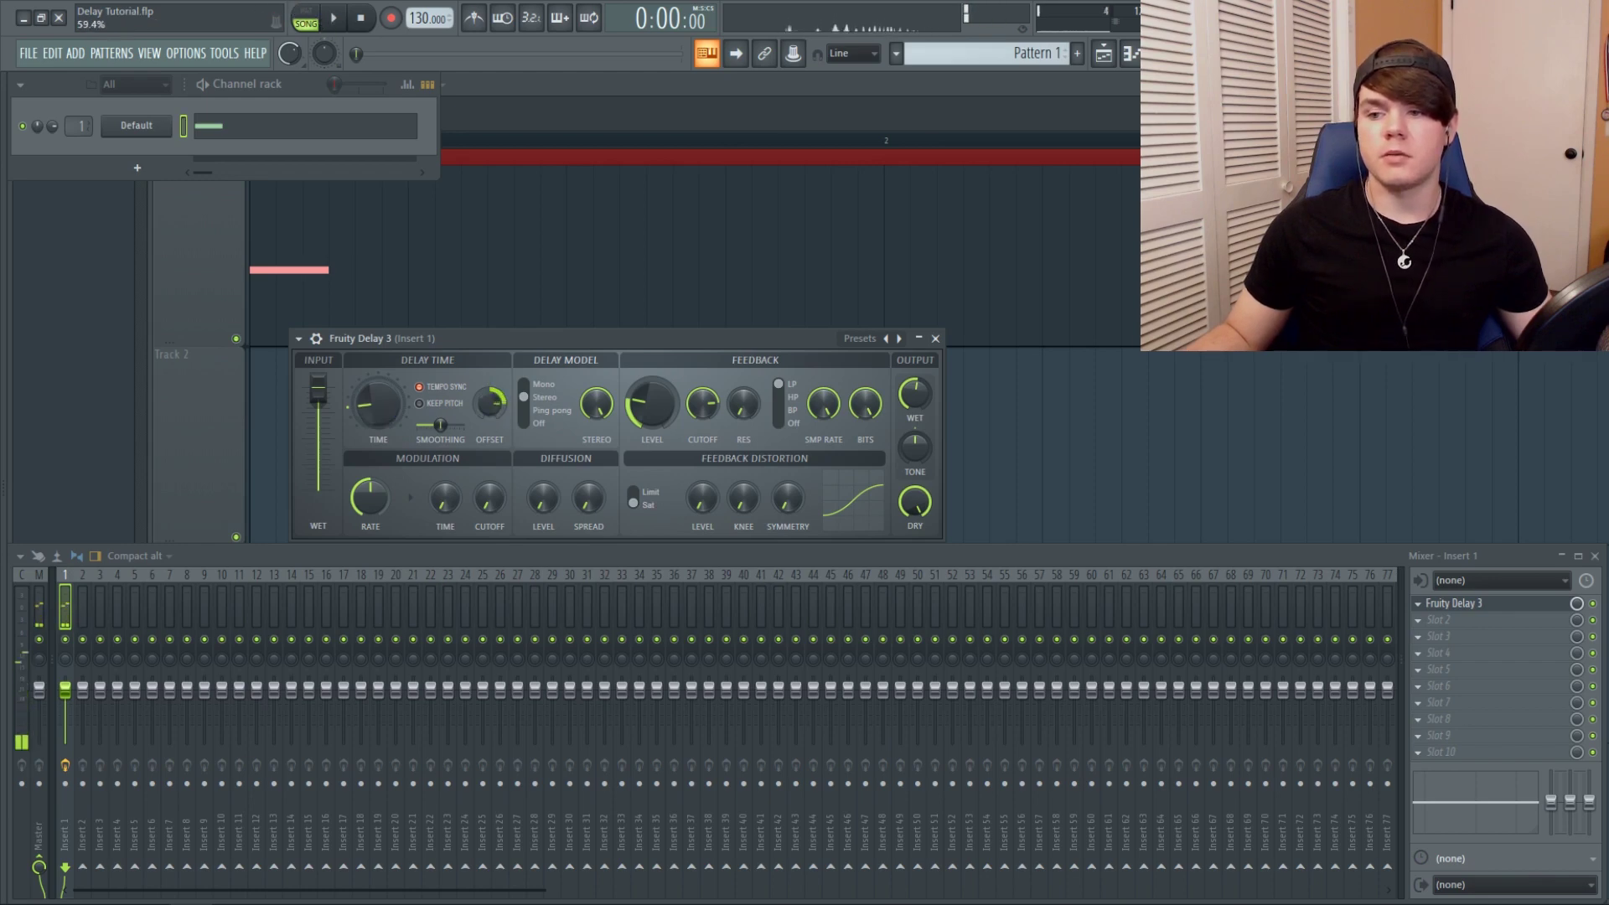
{"action": "scroll", "coordinate": [491, 410], "scroll_direction": "up", "scroll_amount": 2}
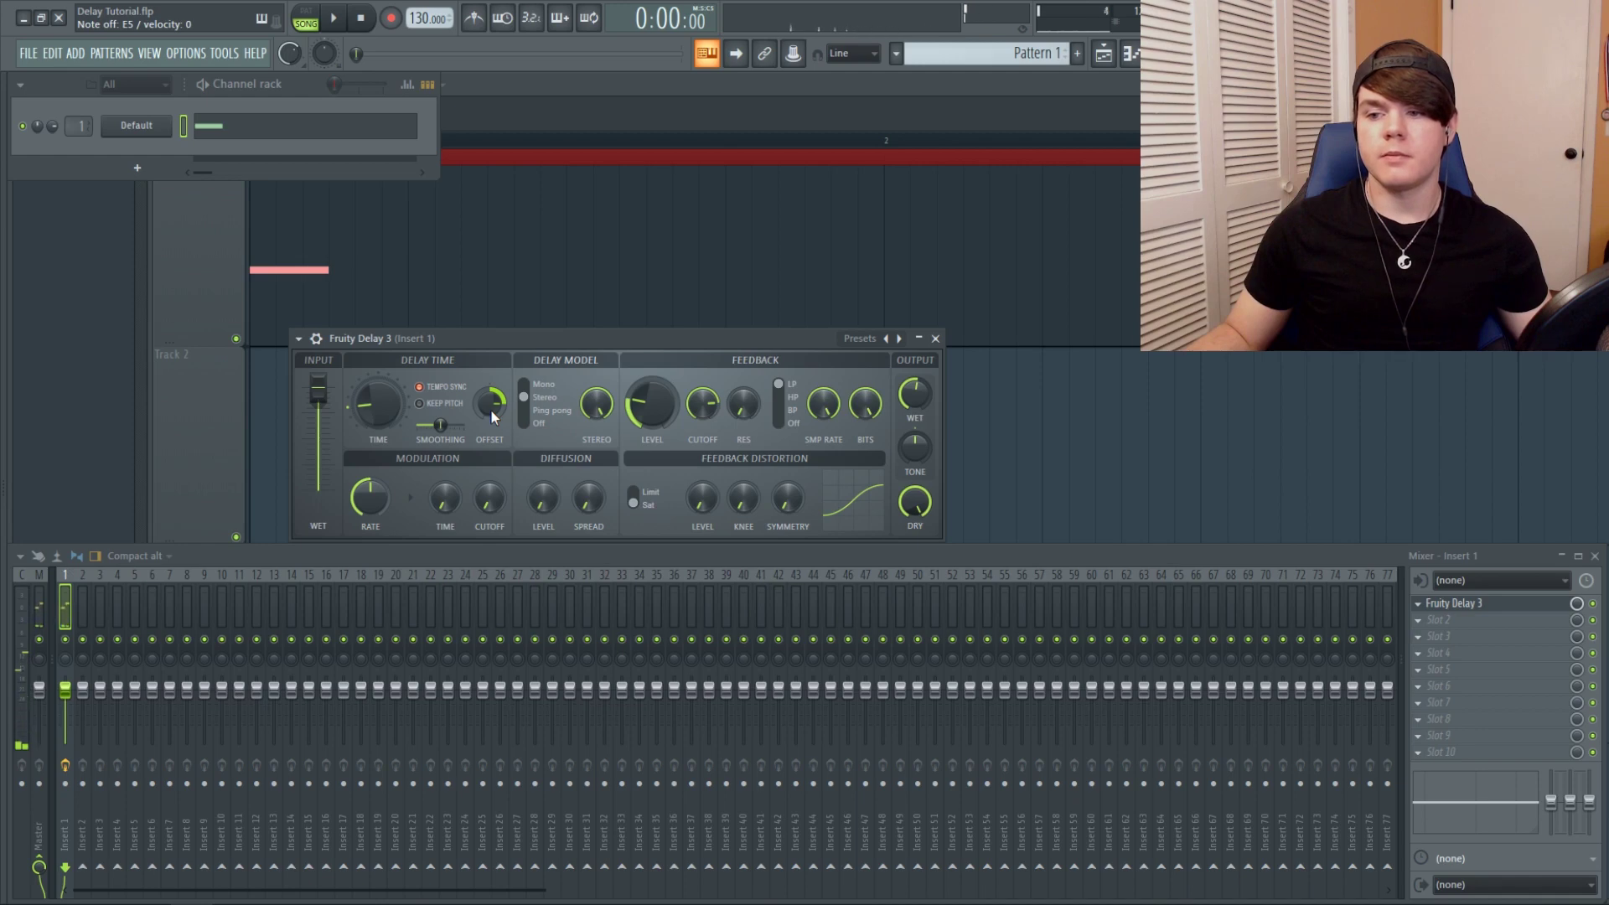
{"action": "scroll", "coordinate": [491, 411], "scroll_direction": "up", "scroll_amount": 2}
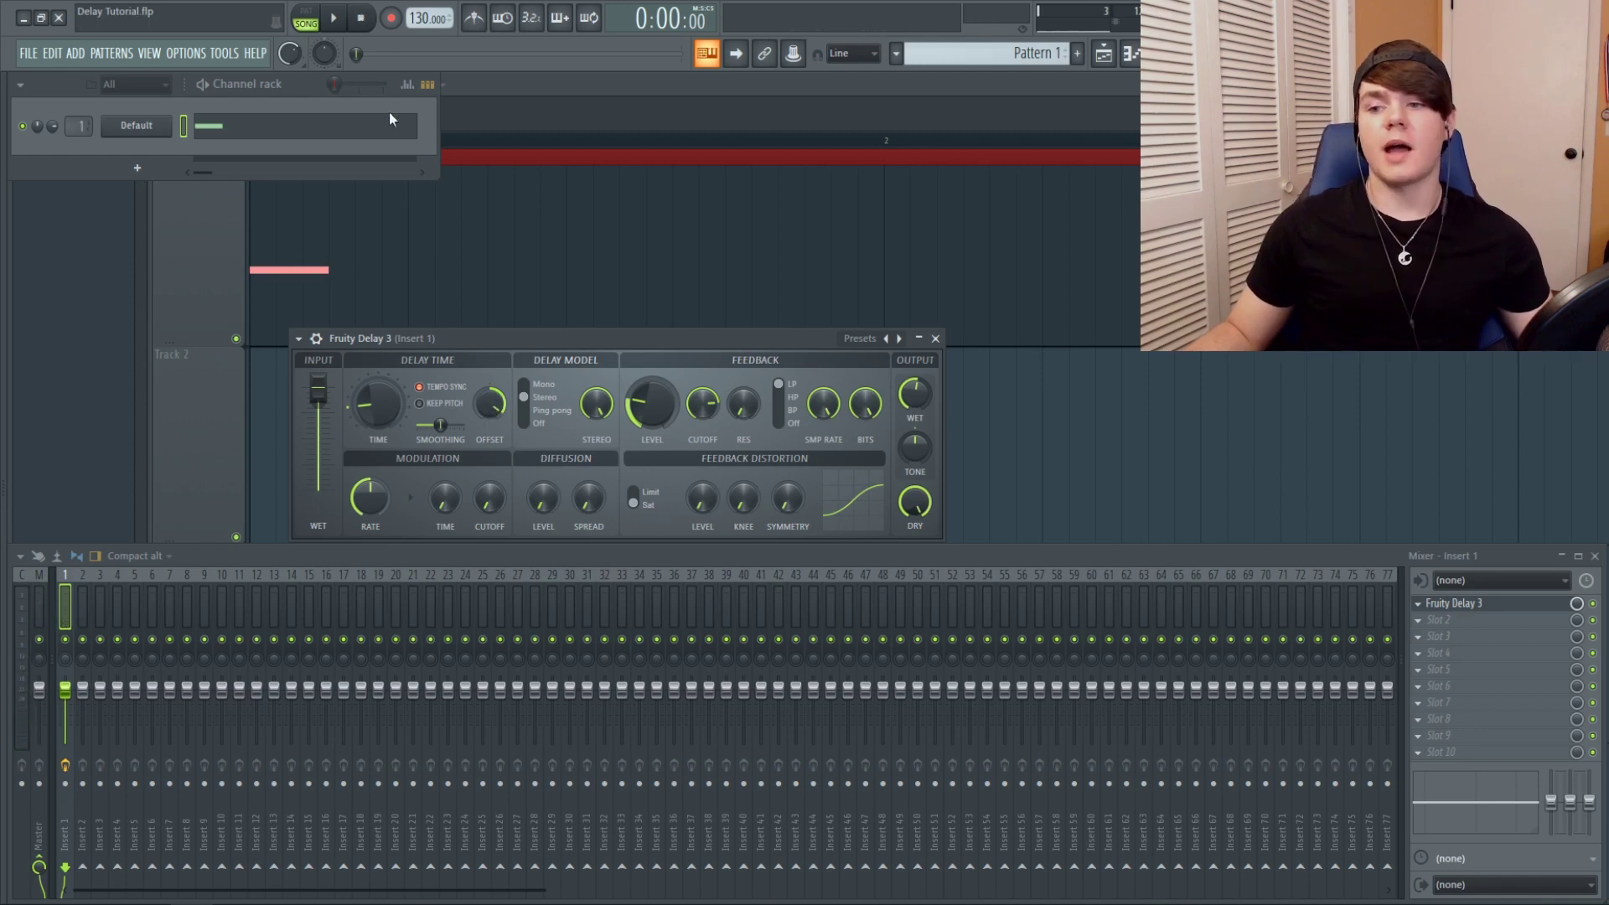
{"action": "left_click", "coordinate": [537, 398]}
{"action": "left_click", "coordinate": [533, 410]}
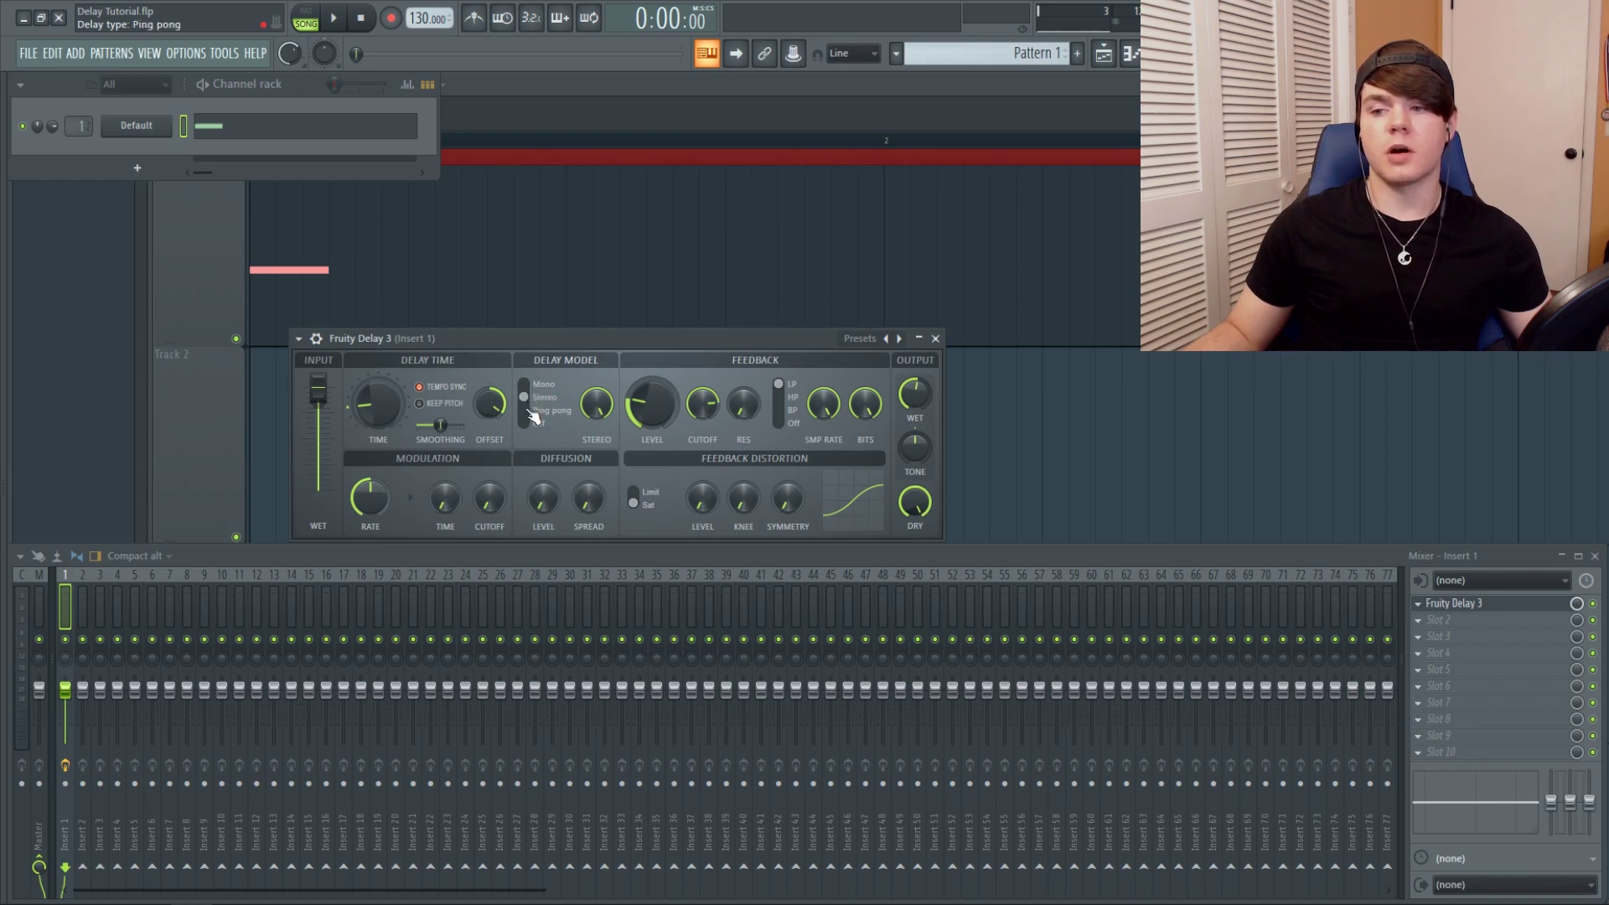
{"action": "left_click", "coordinate": [533, 415]}
{"action": "left_click_drag", "start_coordinate": [500, 397], "coordinate": [496, 424]}
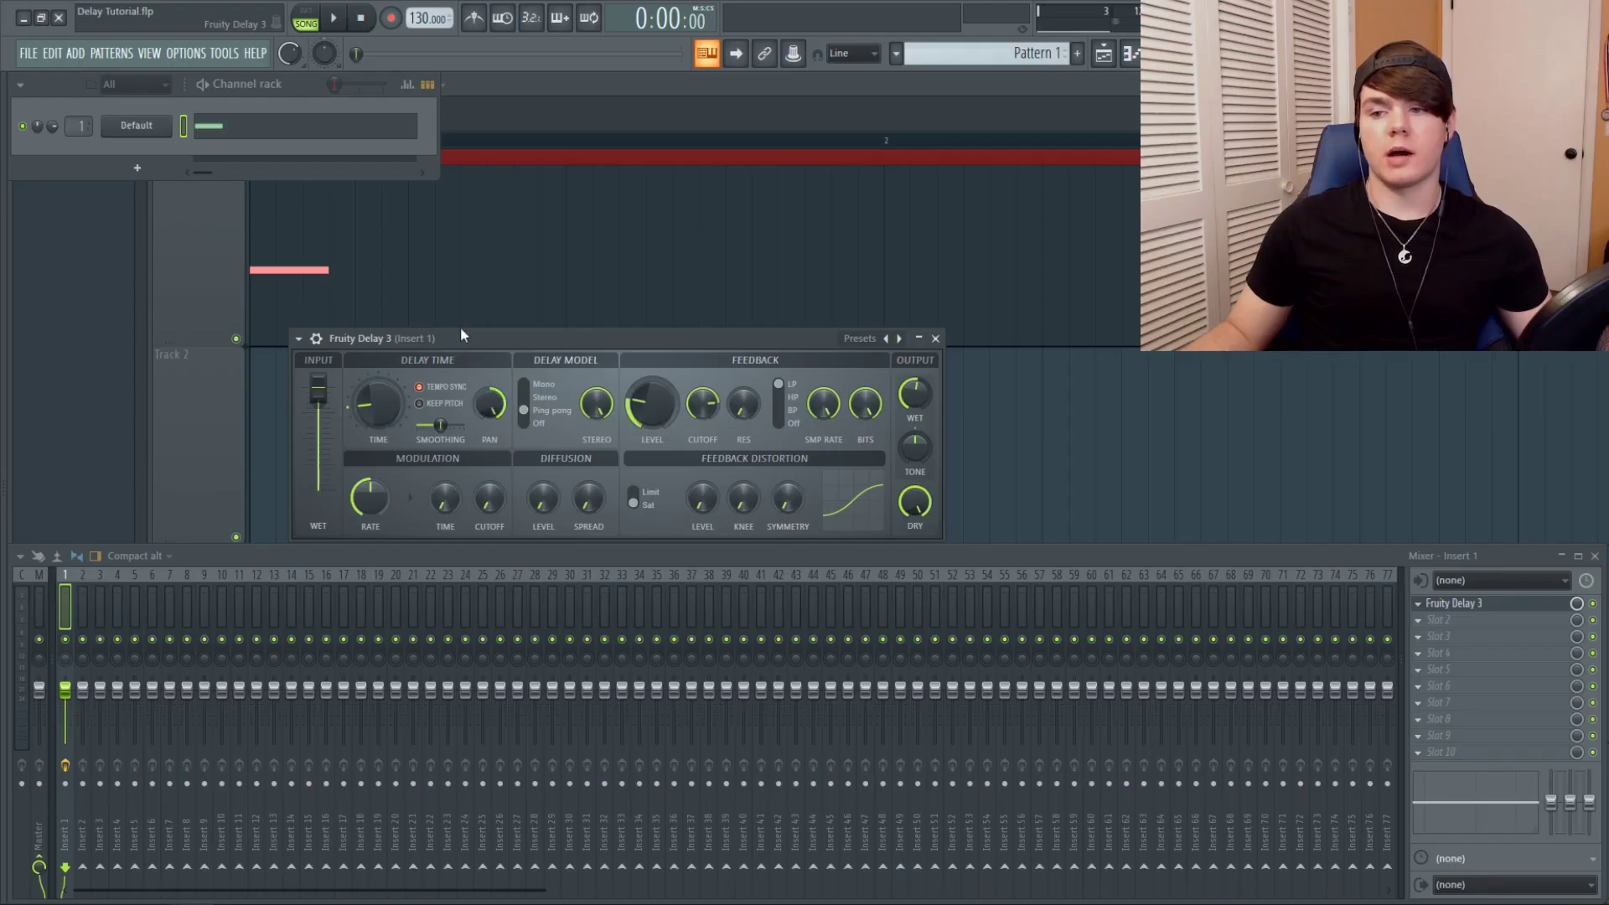
{"action": "key", "text": "c"}
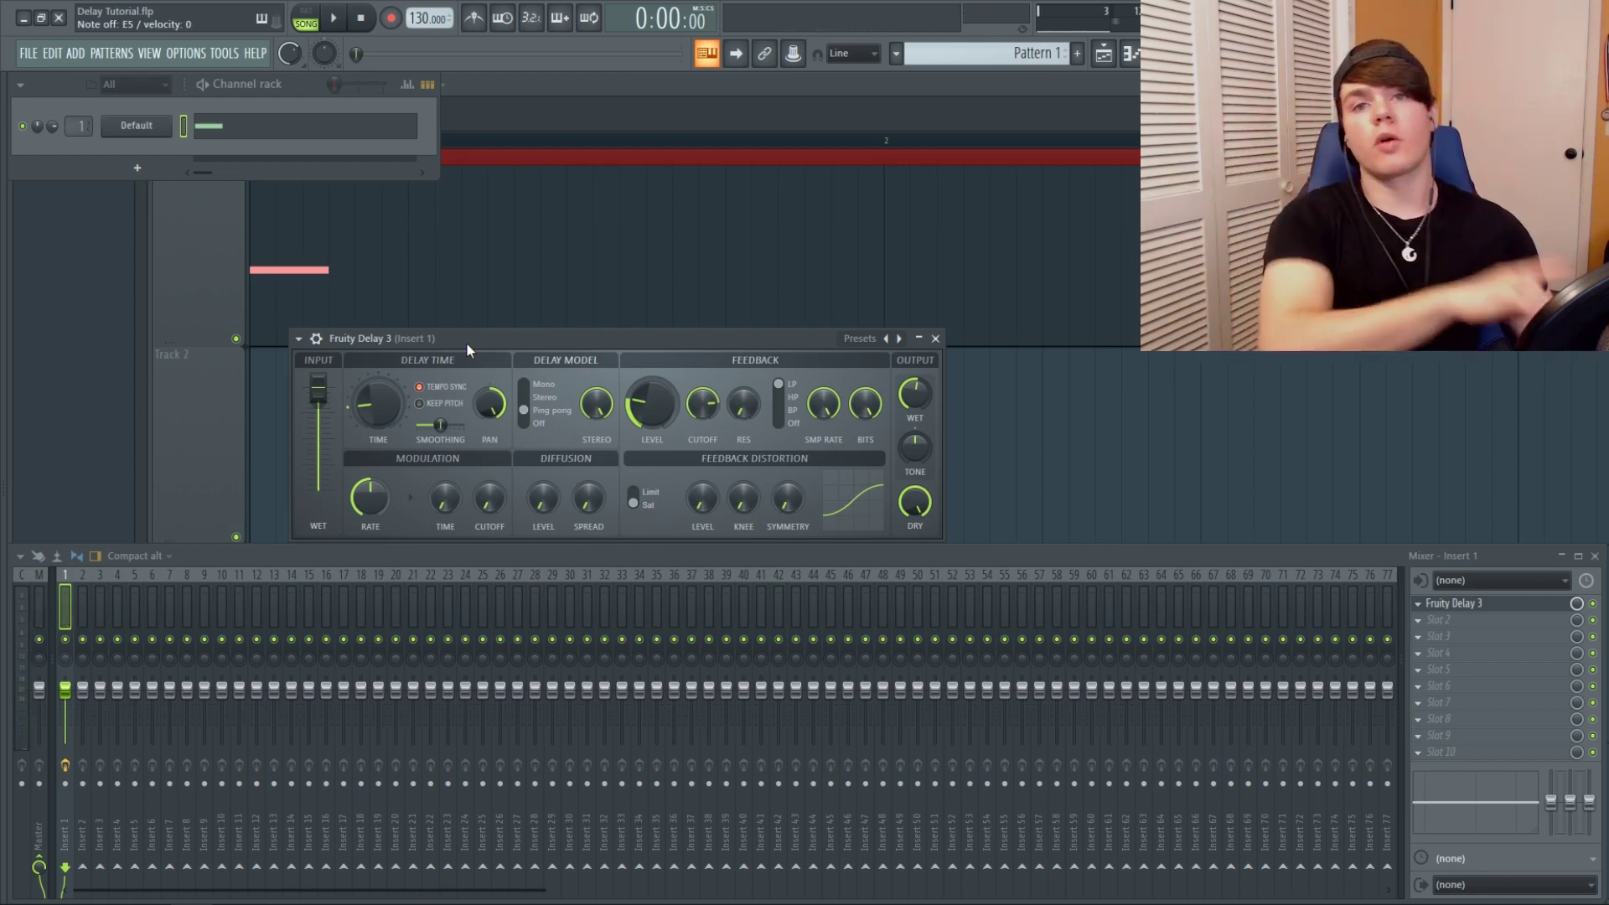
{"action": "left_click", "coordinate": [524, 397]}
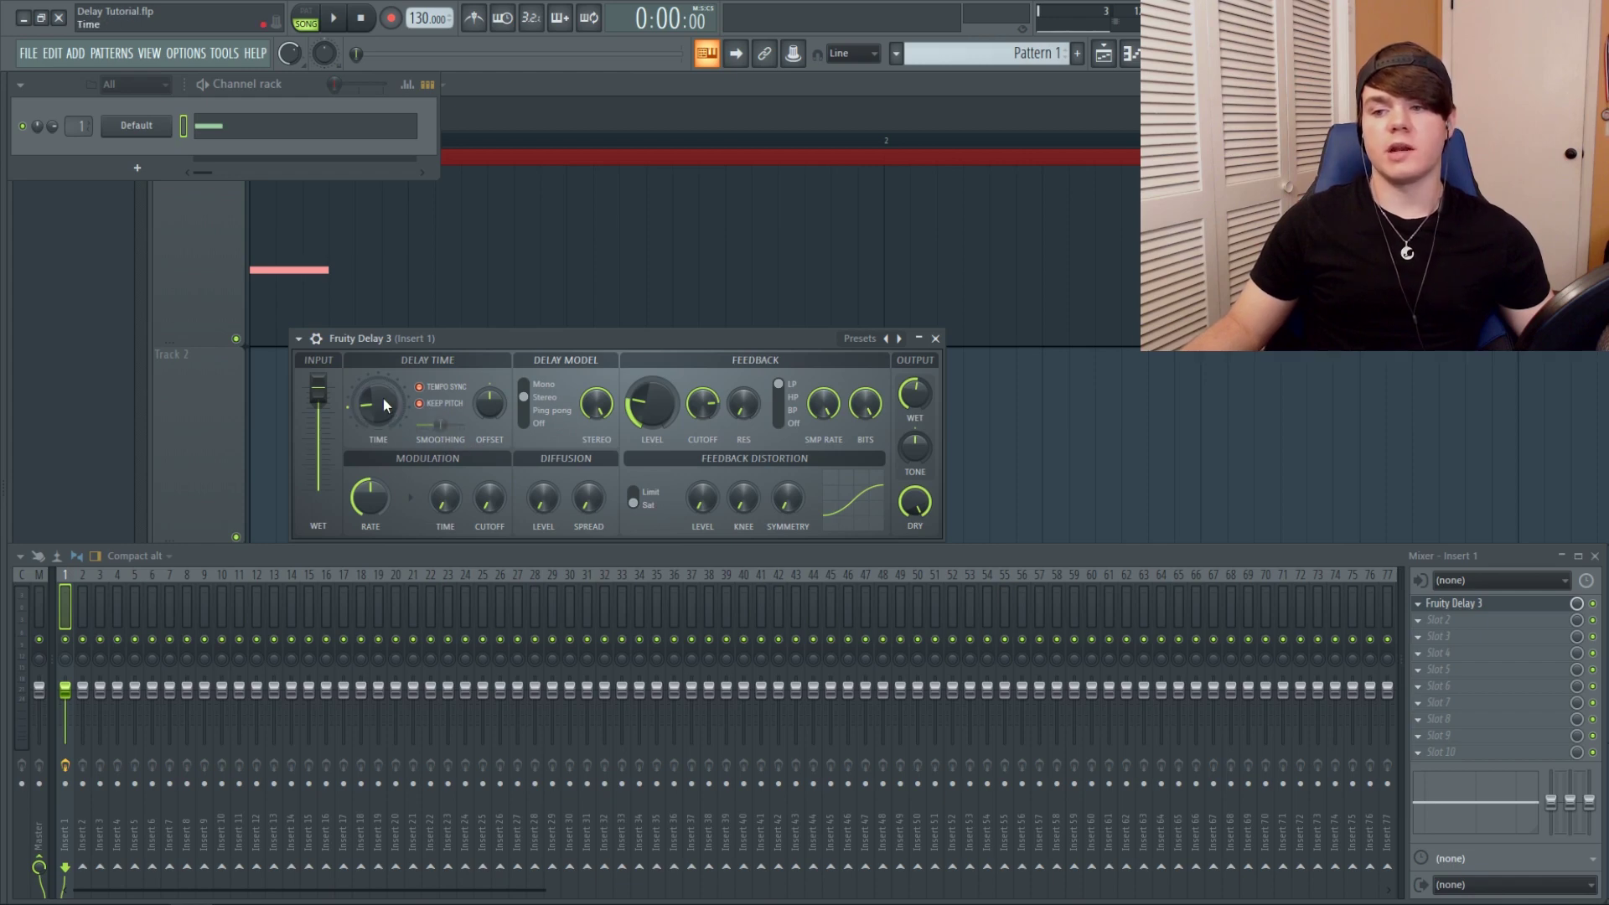
Step: Toggle Keep Pitch, lengthen the delay time to 7:0, then disable Keep Pitch and set smoothing to 72.8%
{"action": "left_click", "coordinate": [432, 407]}
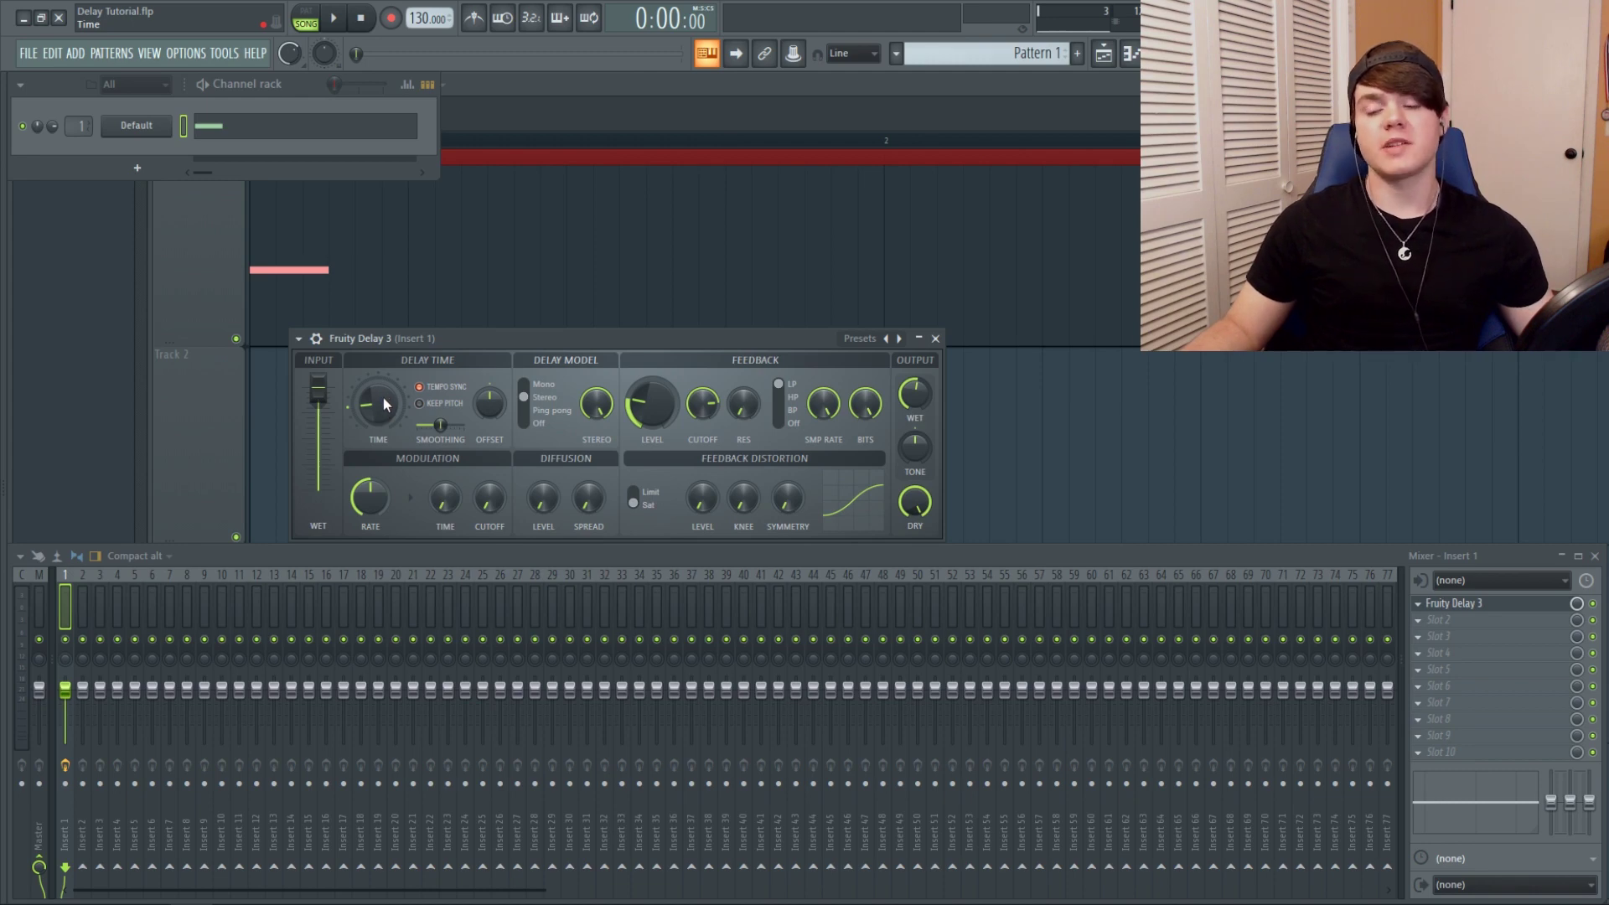
{"action": "left_click_drag", "start_coordinate": [382, 416], "coordinate": [364, 160]}
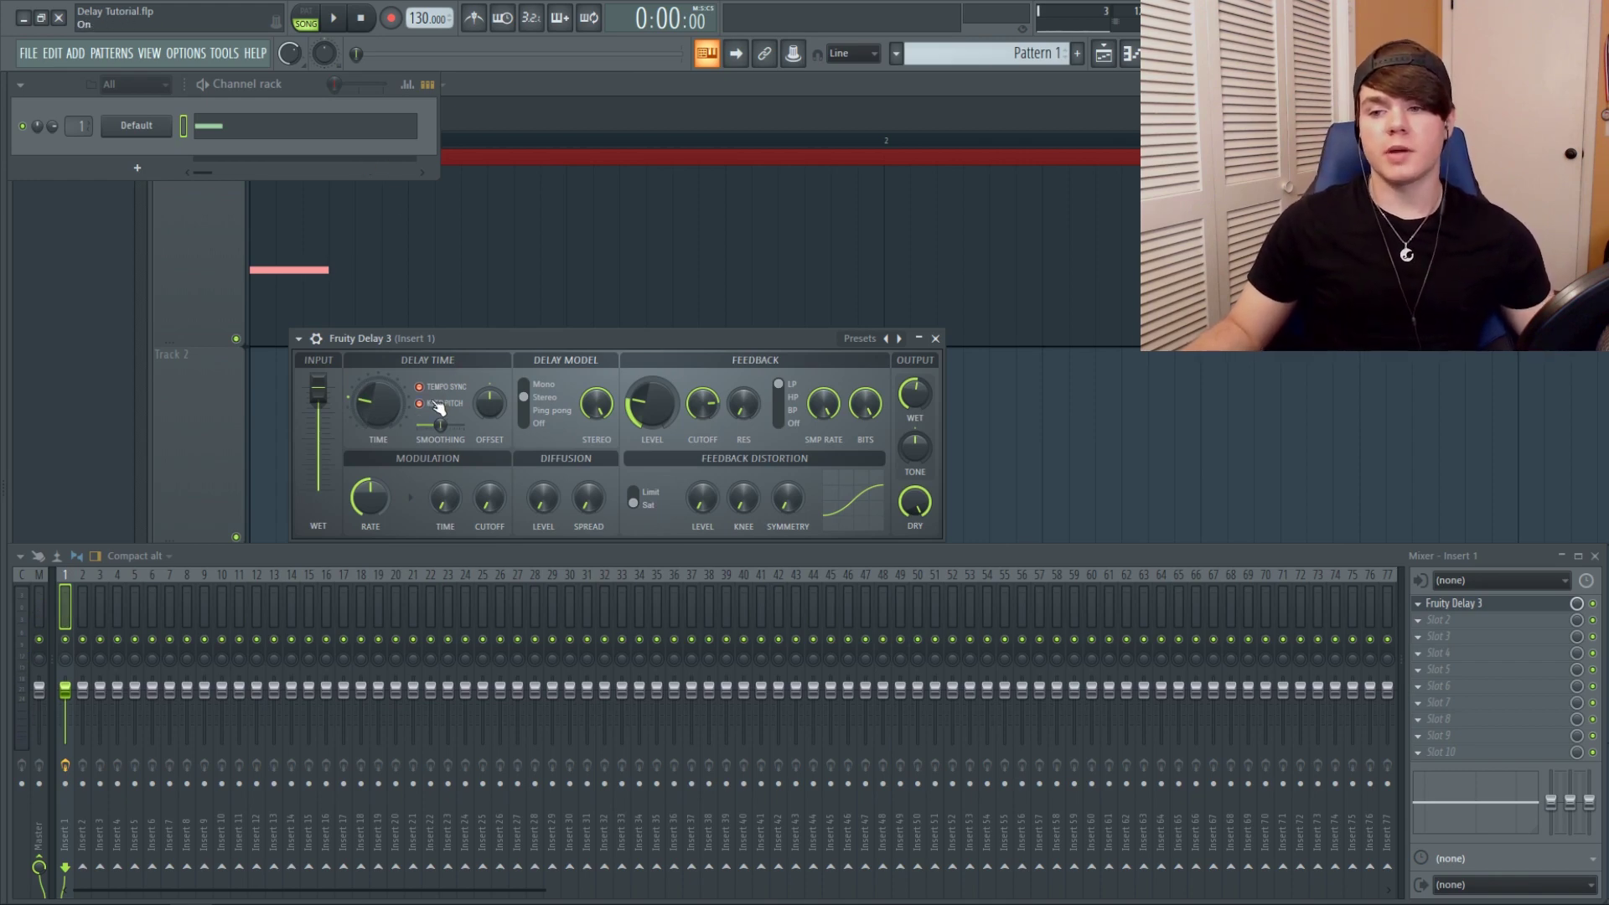
{"action": "mouse_move", "coordinate": [385, 408]}
{"action": "left_mouse_down"}
{"action": "mouse_move", "coordinate": [385, 352]}
{"action": "mouse_move", "coordinate": [386, 411]}
{"action": "mouse_move", "coordinate": [372, 397]}
{"action": "left_mouse_up"}
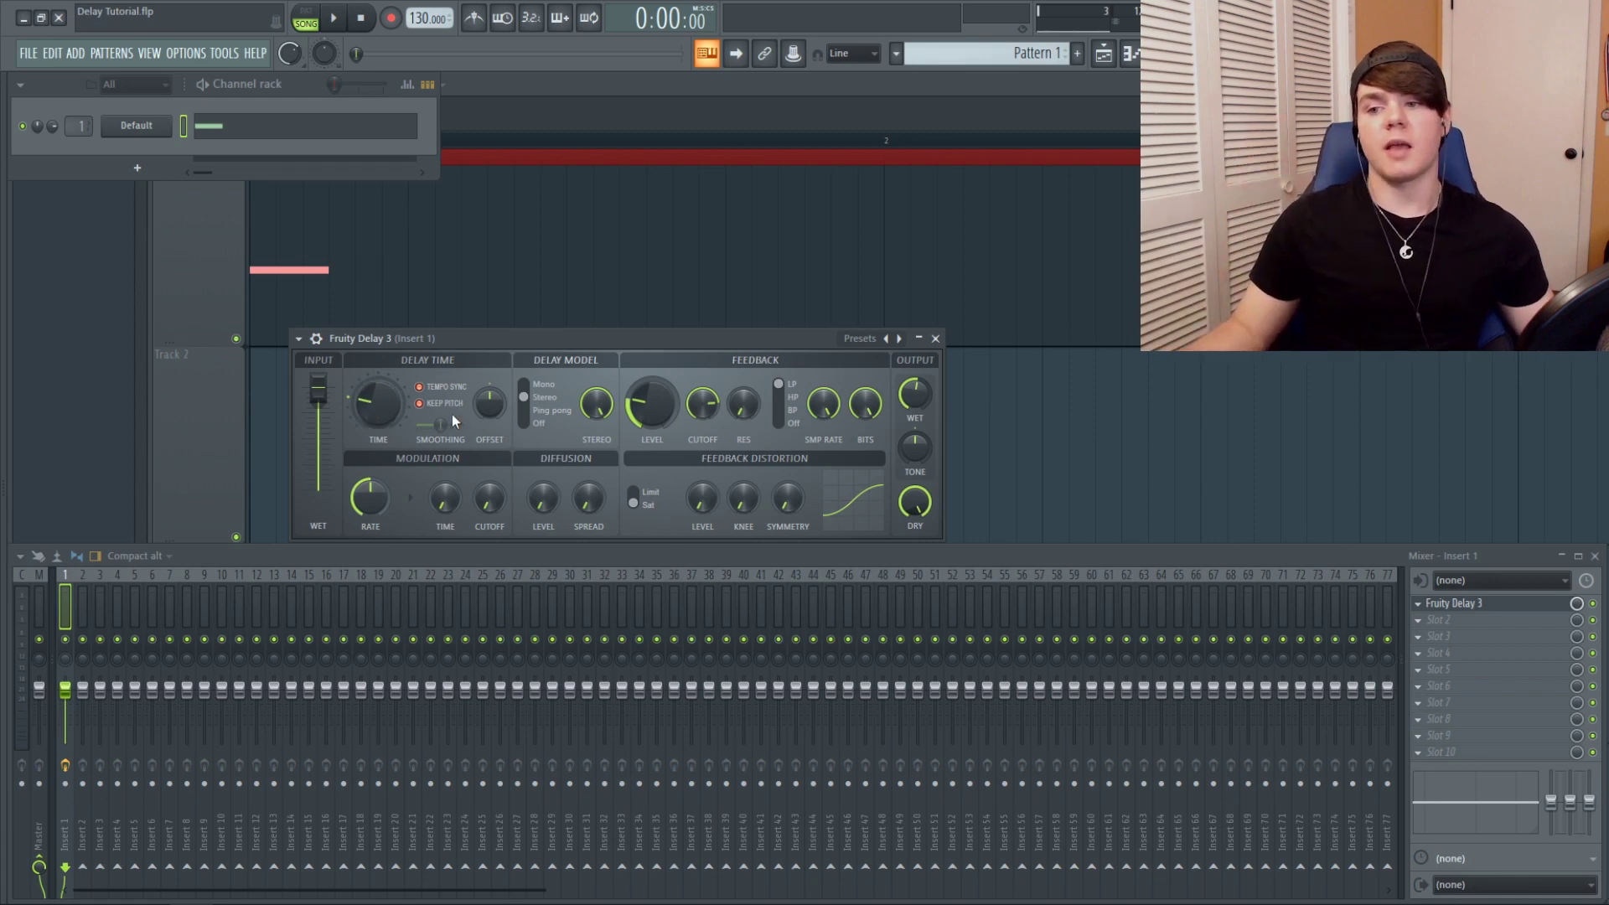
{"action": "left_click", "coordinate": [430, 409]}
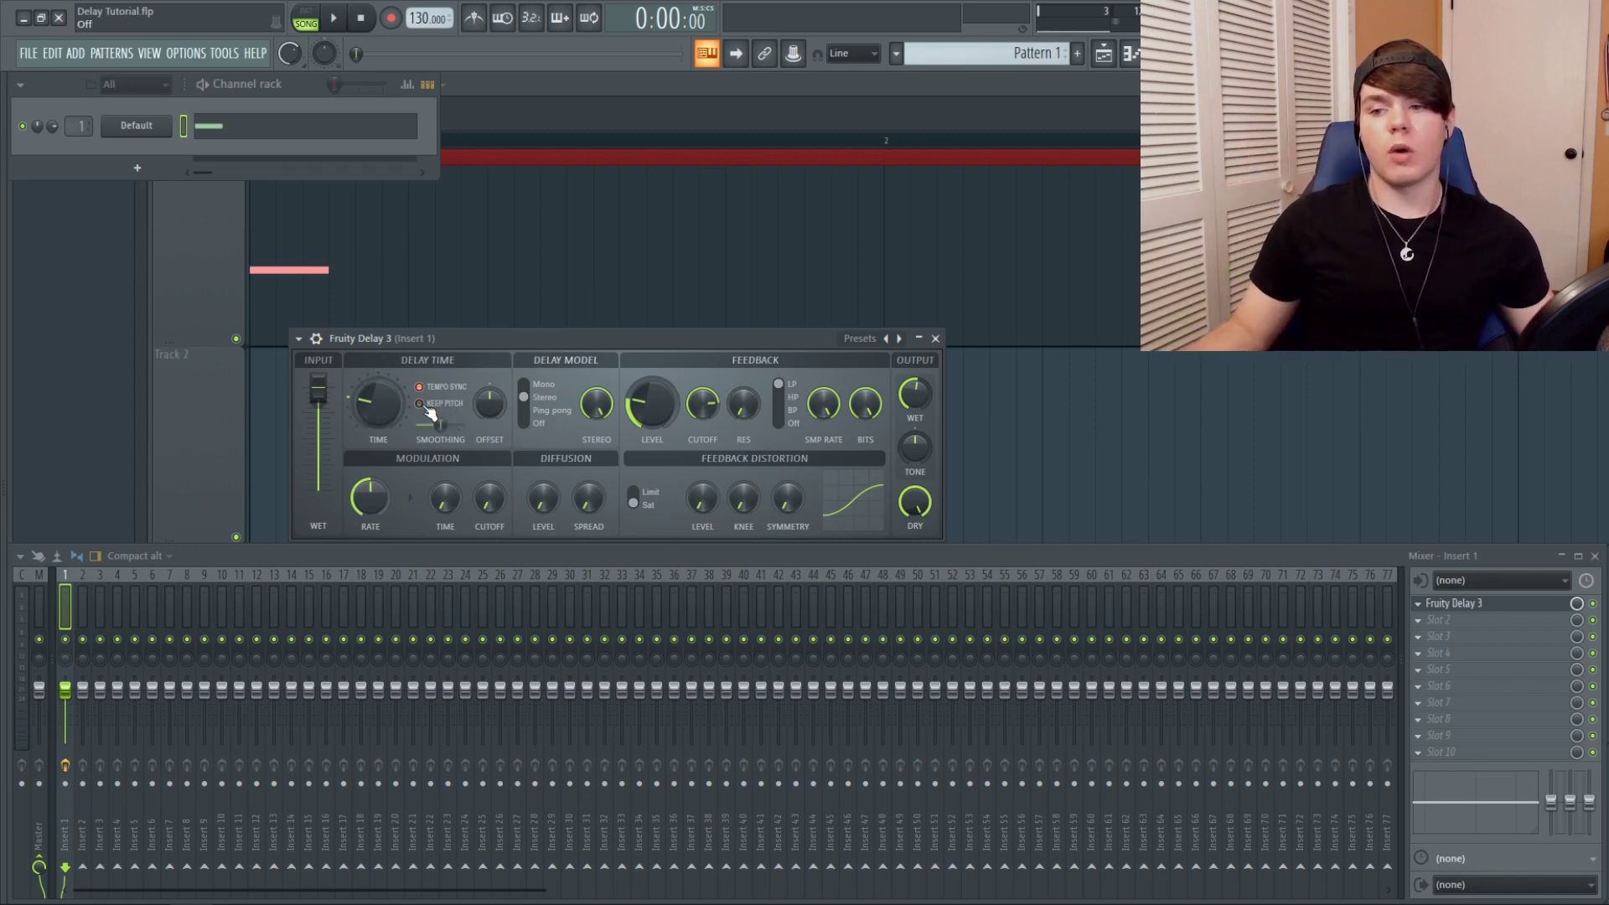
{"action": "mouse_move", "coordinate": [438, 424]}
{"action": "left_mouse_down"}
{"action": "mouse_move", "coordinate": [457, 424]}
{"action": "mouse_move", "coordinate": [419, 424]}
{"action": "mouse_move", "coordinate": [443, 424]}
{"action": "left_mouse_up"}
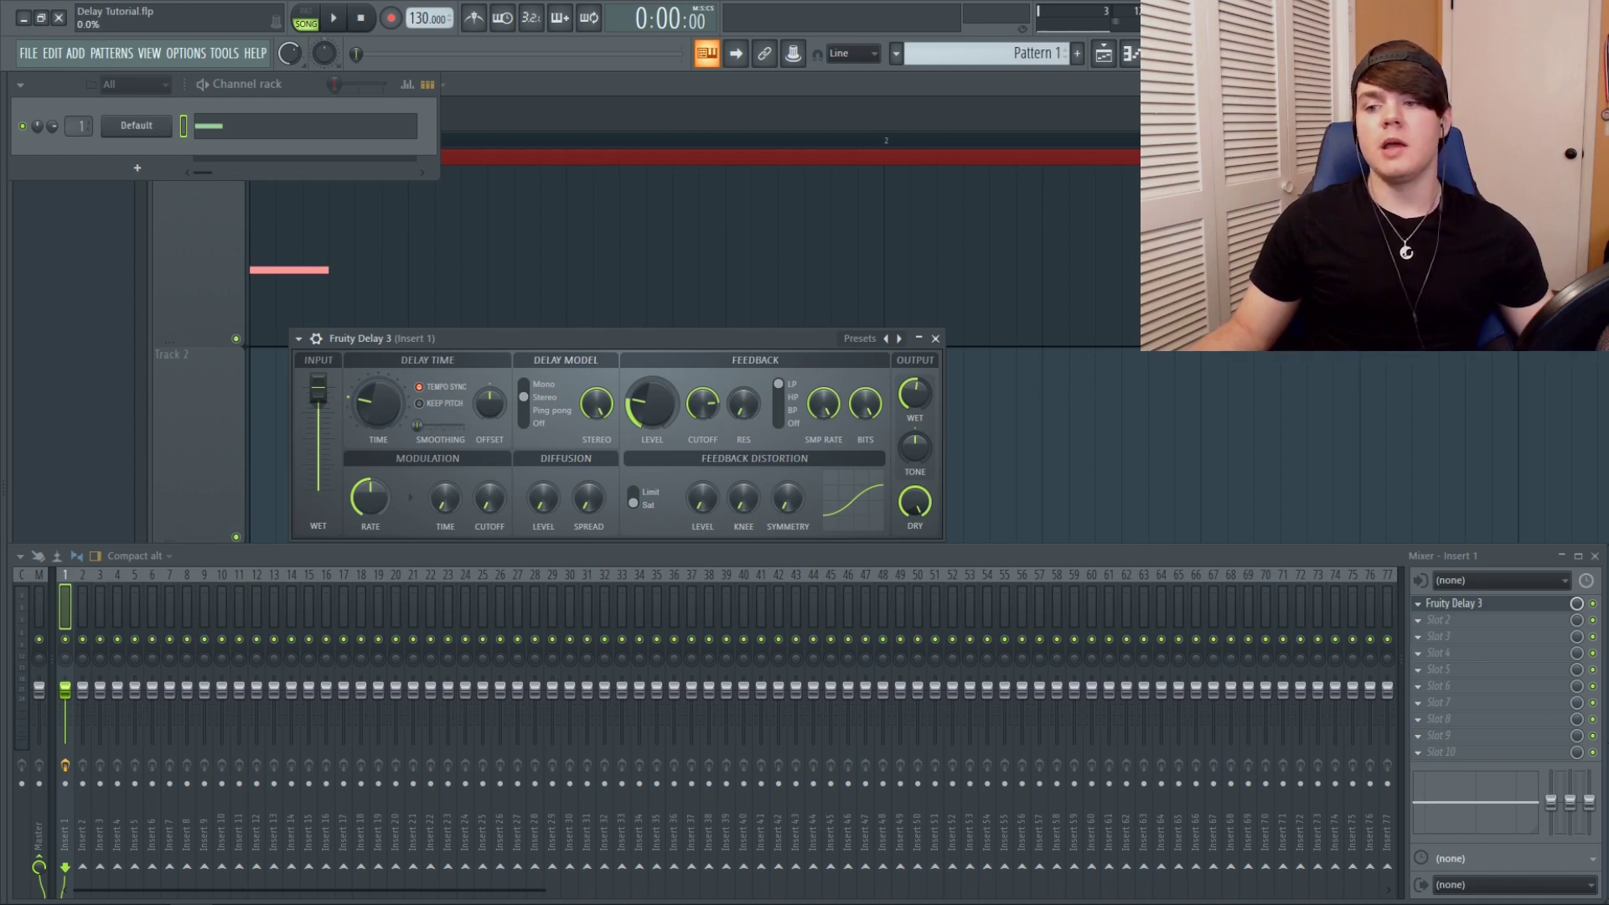
Step: Sweep delay time through 3:9, 5:0 and 3:0 while raising smoothing from 20.4% to maximum
{"action": "left_click_drag", "start_coordinate": [374, 406], "coordinate": [375, 419]}
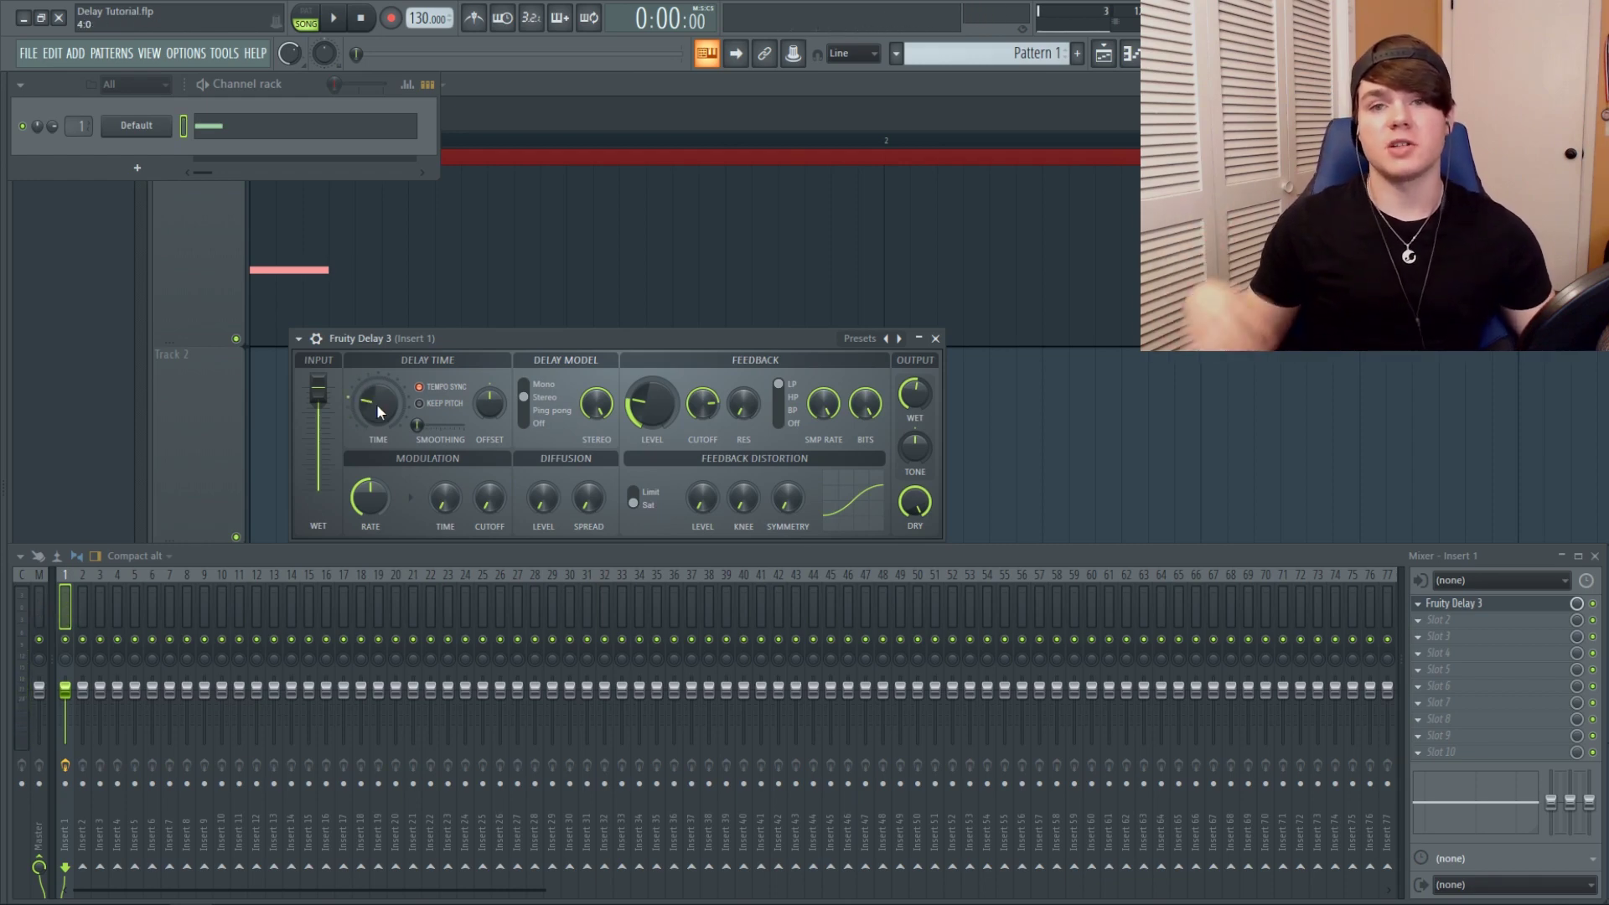
{"action": "left_click_drag", "start_coordinate": [431, 430], "coordinate": [438, 431]}
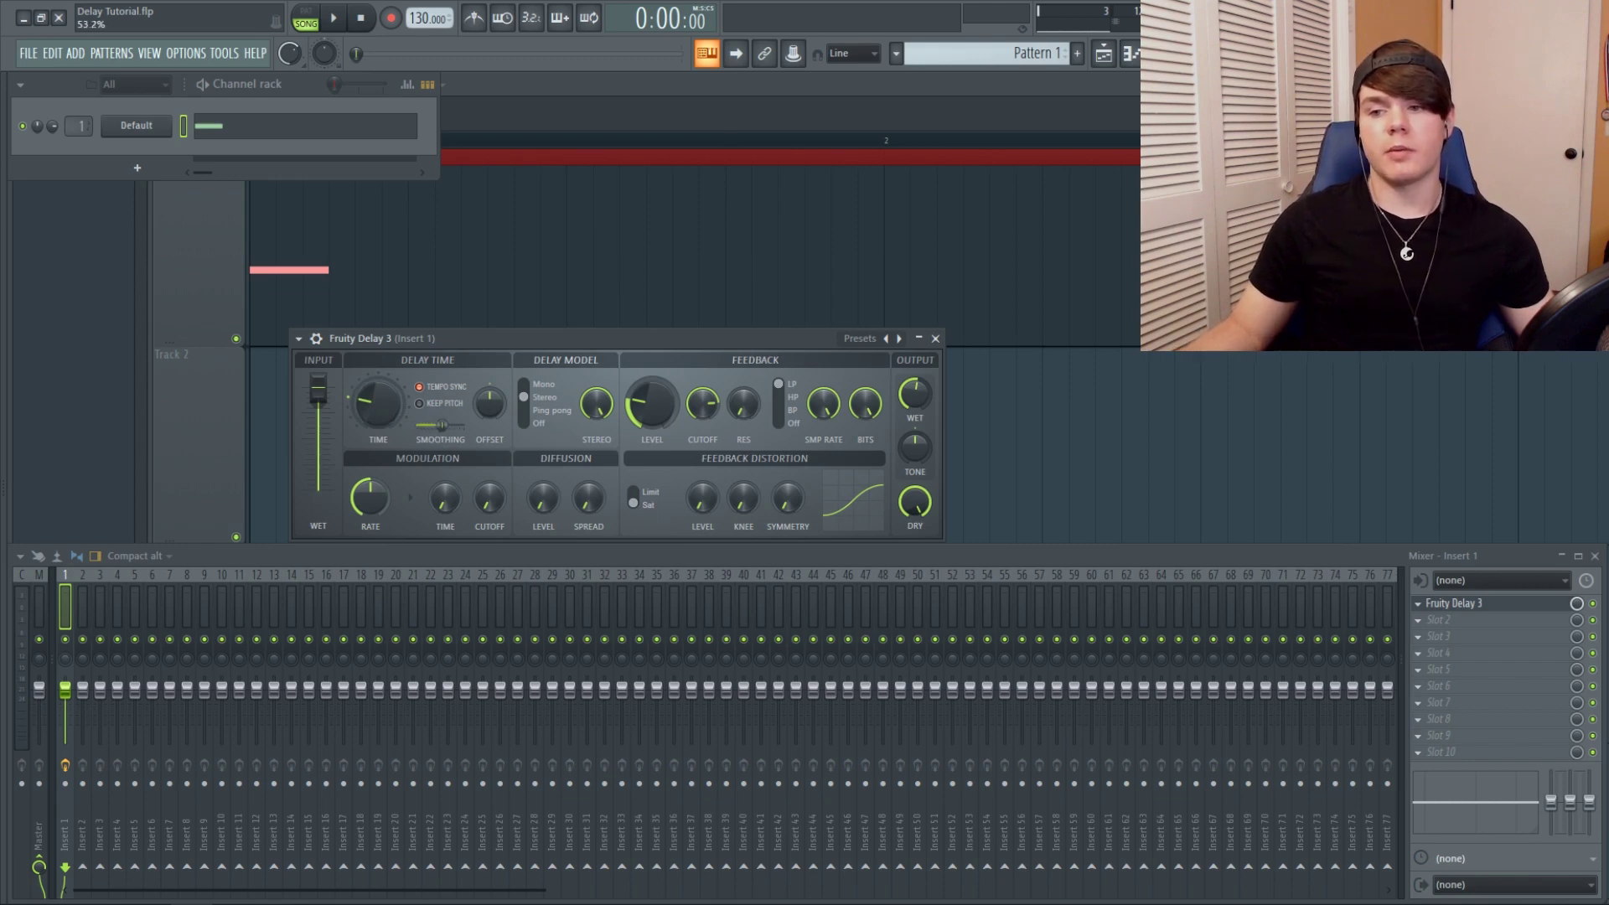
{"action": "left_click_drag", "start_coordinate": [387, 404], "coordinate": [387, 390]}
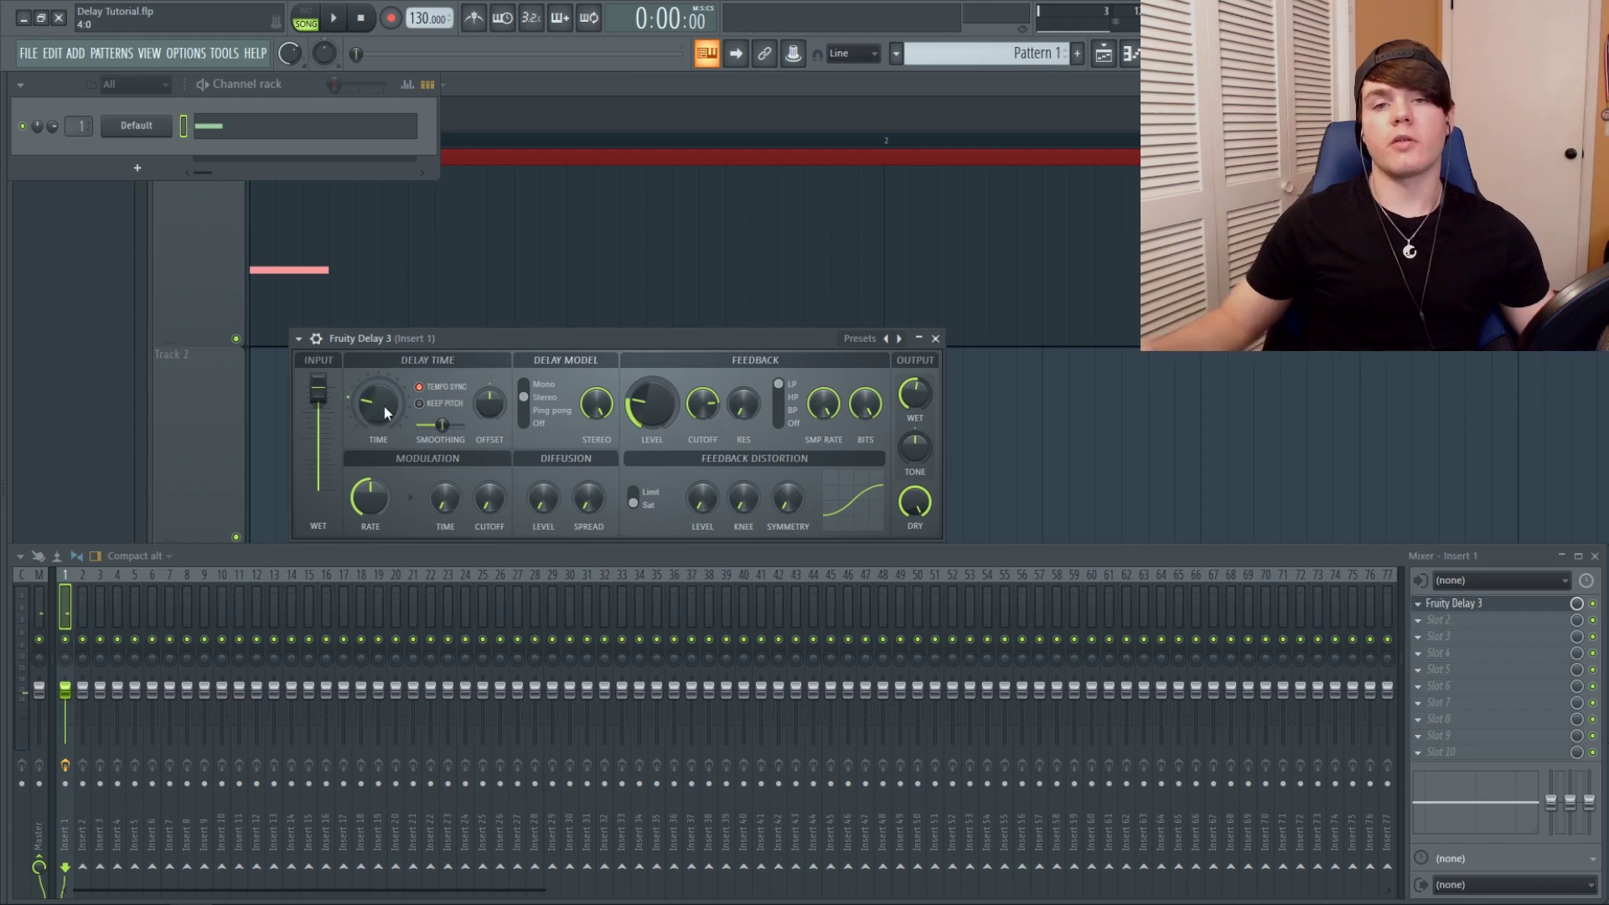
{"action": "left_click_drag", "start_coordinate": [454, 425], "coordinate": [466, 424]}
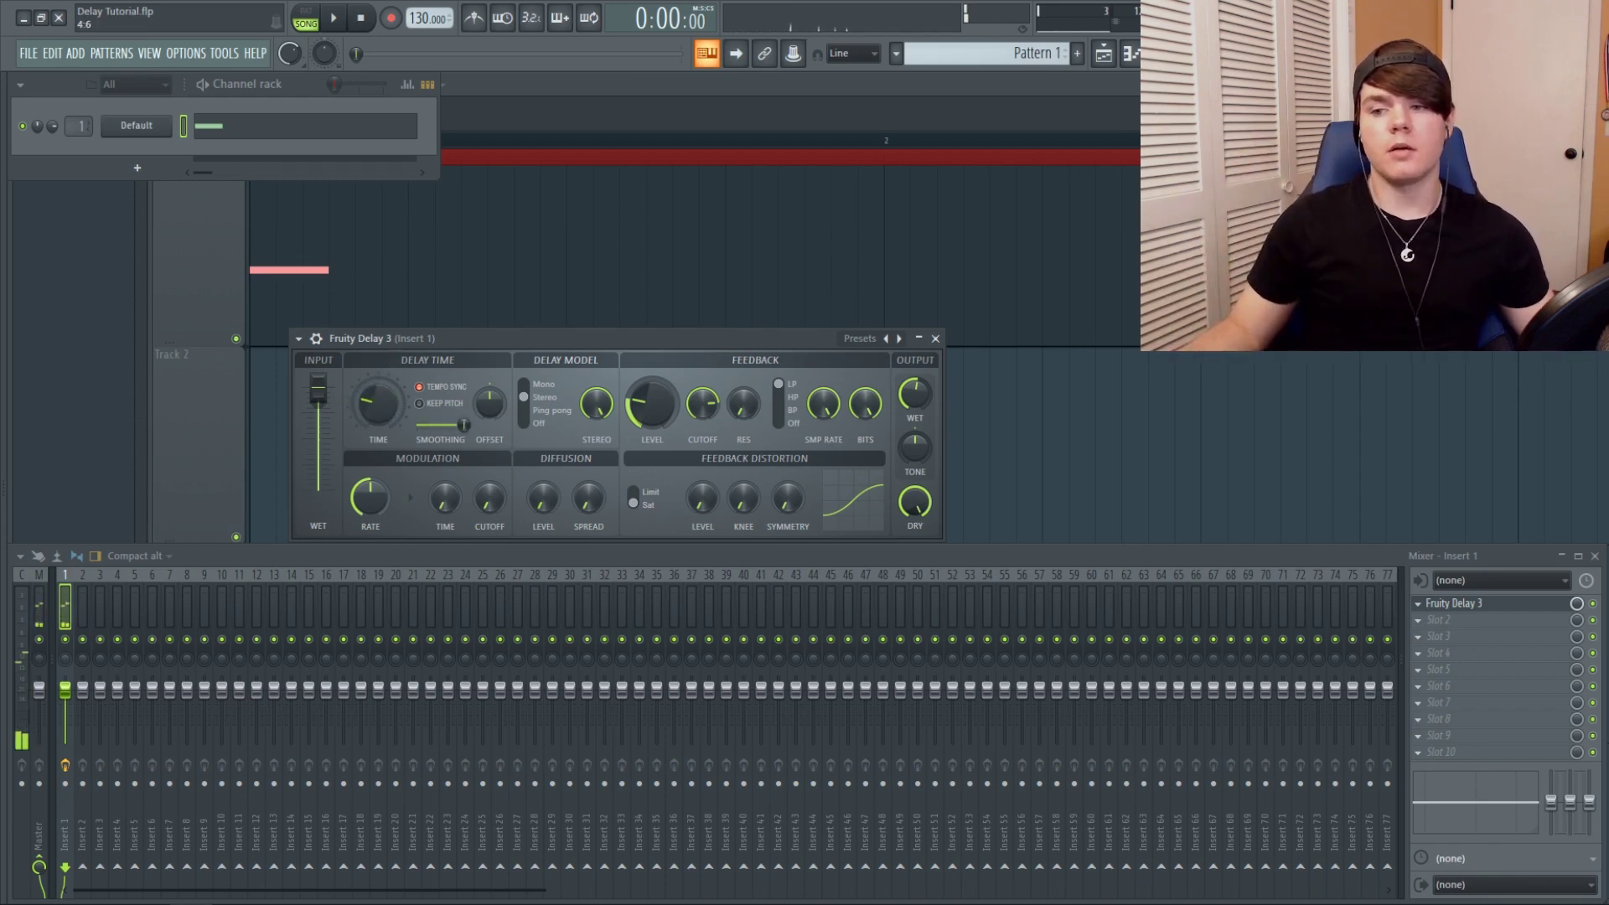
{"action": "left_click_drag", "start_coordinate": [384, 409], "coordinate": [383, 419]}
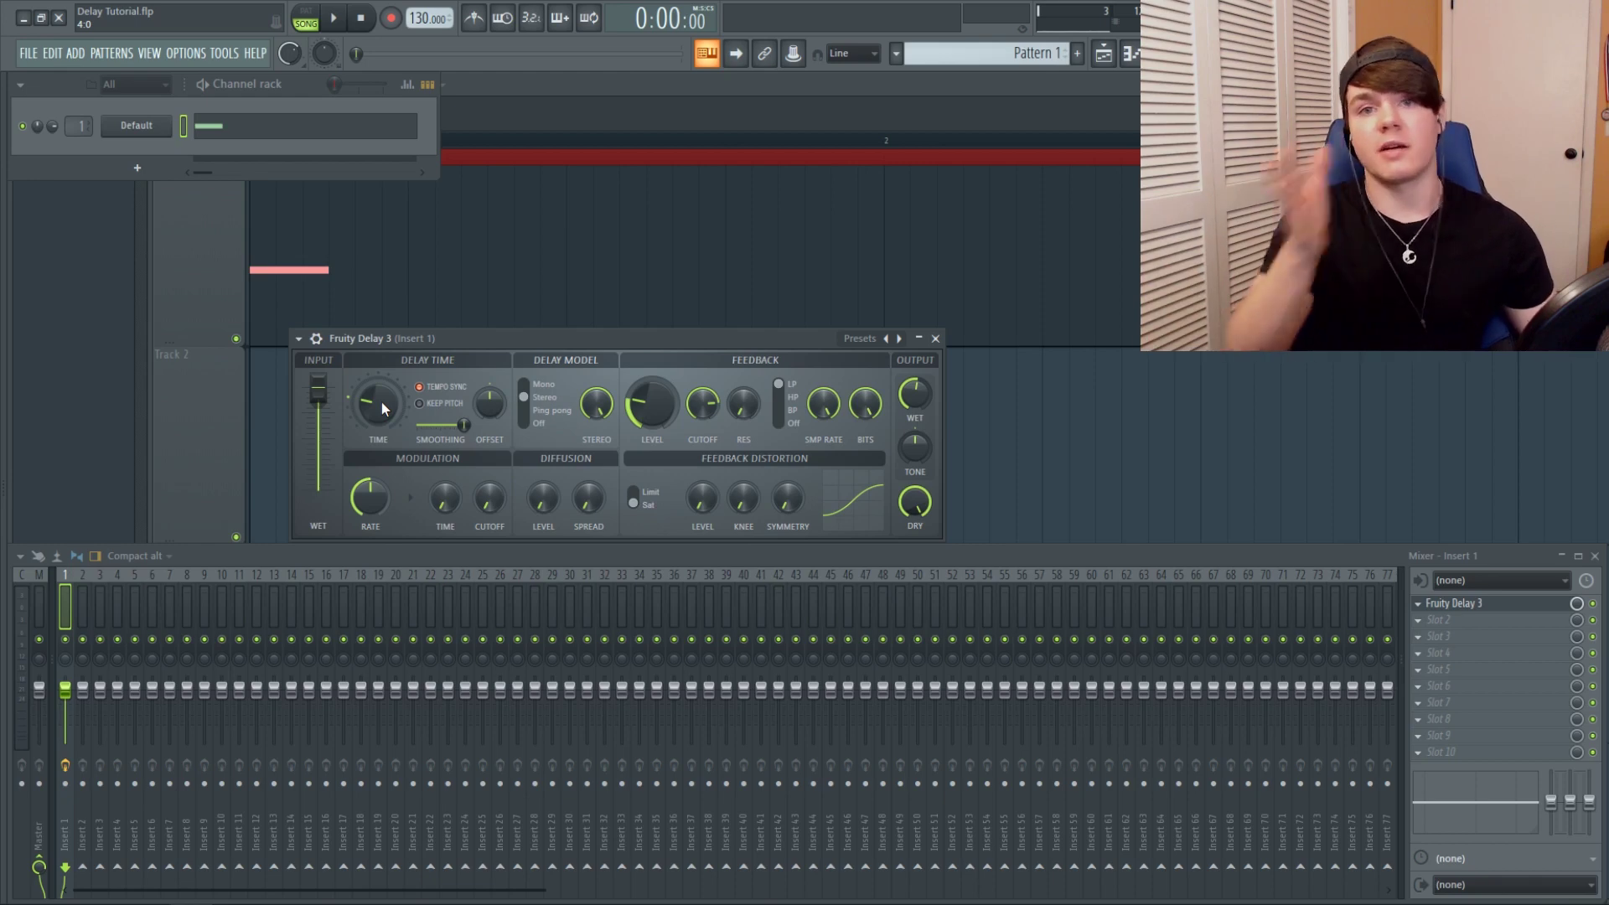
{"action": "right_click", "coordinate": [467, 430]}
Step: Reset time smoothing to default, then nudge the delay's input wet and pull it down to 0%
{"action": "left_click", "coordinate": [502, 430]}
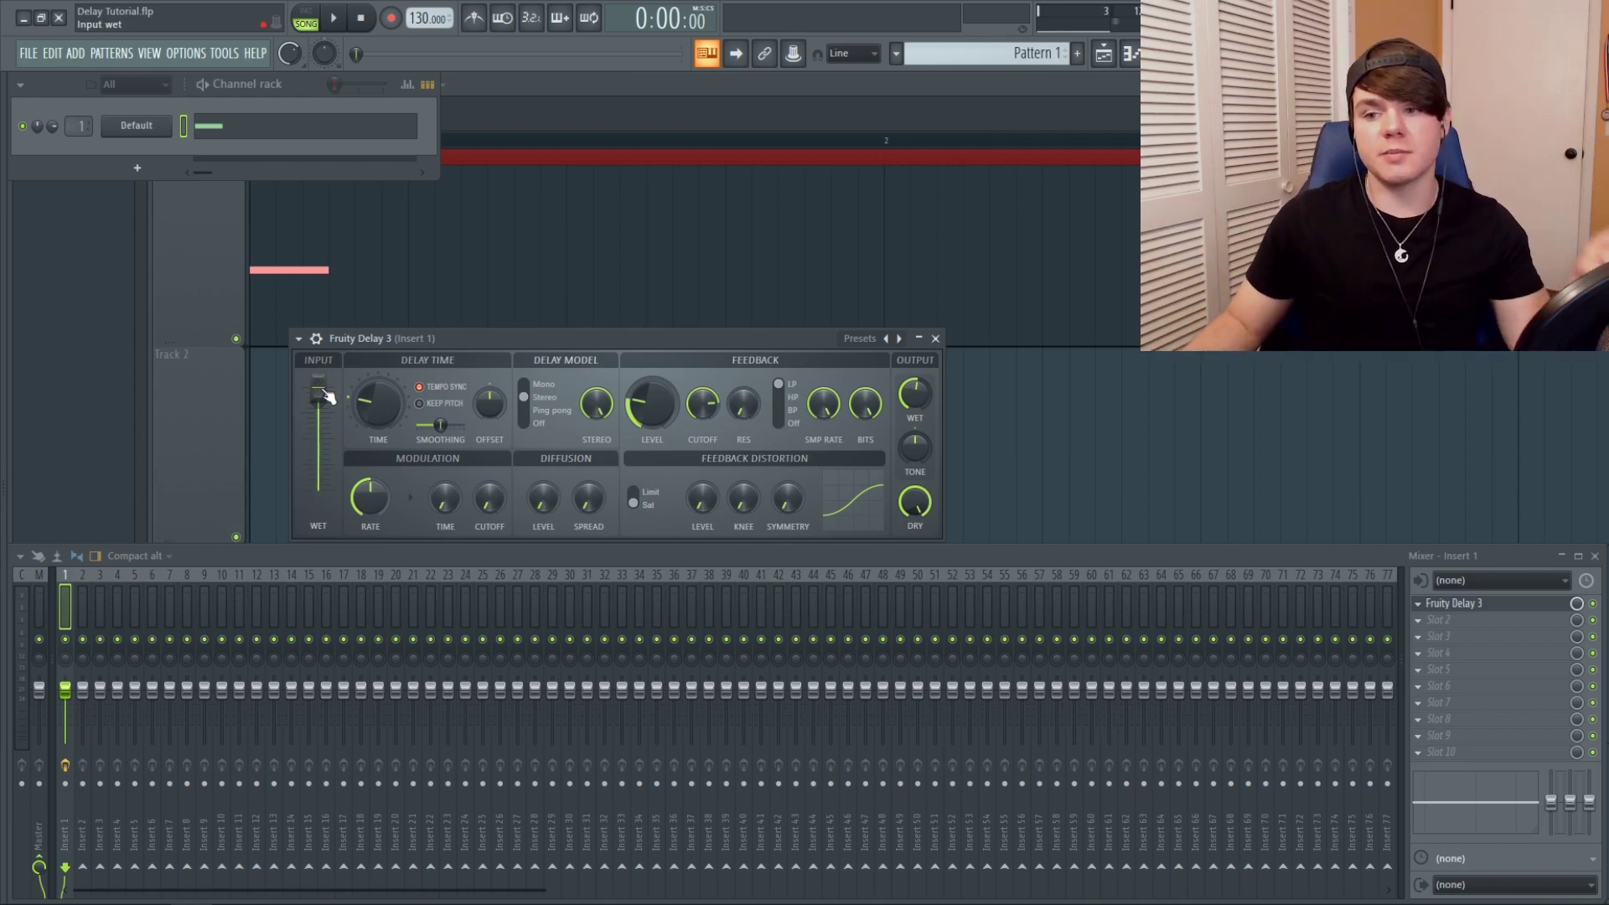
{"action": "left_click_drag", "start_coordinate": [327, 395], "coordinate": [329, 387]}
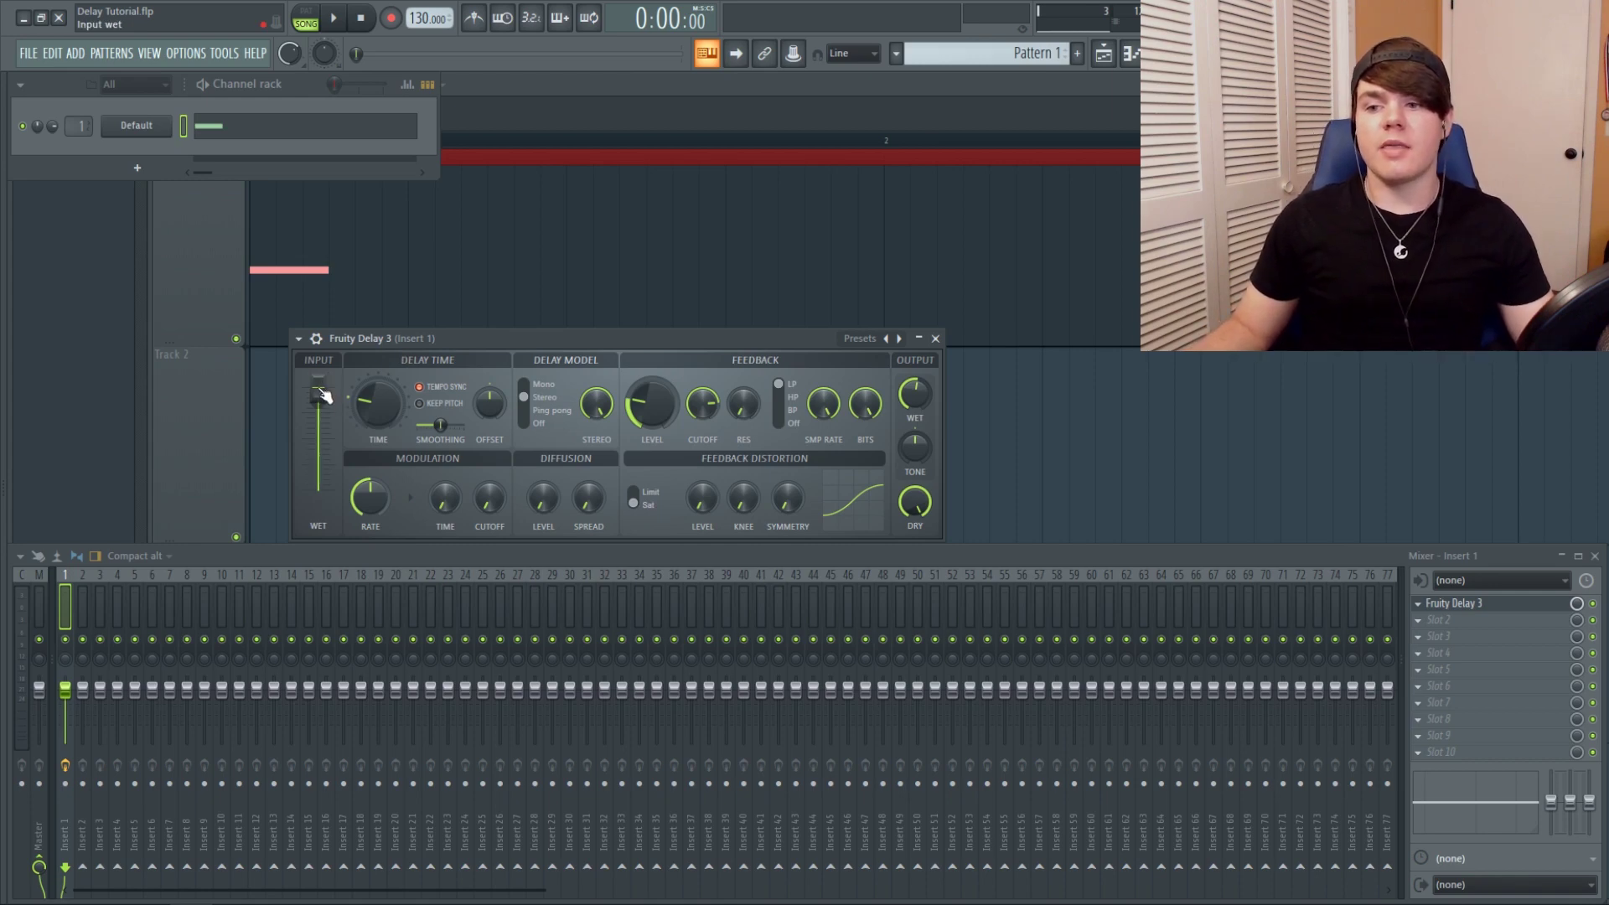
{"action": "mouse_move", "coordinate": [322, 387]}
{"action": "left_mouse_down"}
{"action": "mouse_move", "coordinate": [323, 490]}
{"action": "mouse_move", "coordinate": [322, 390]}
{"action": "left_mouse_up"}
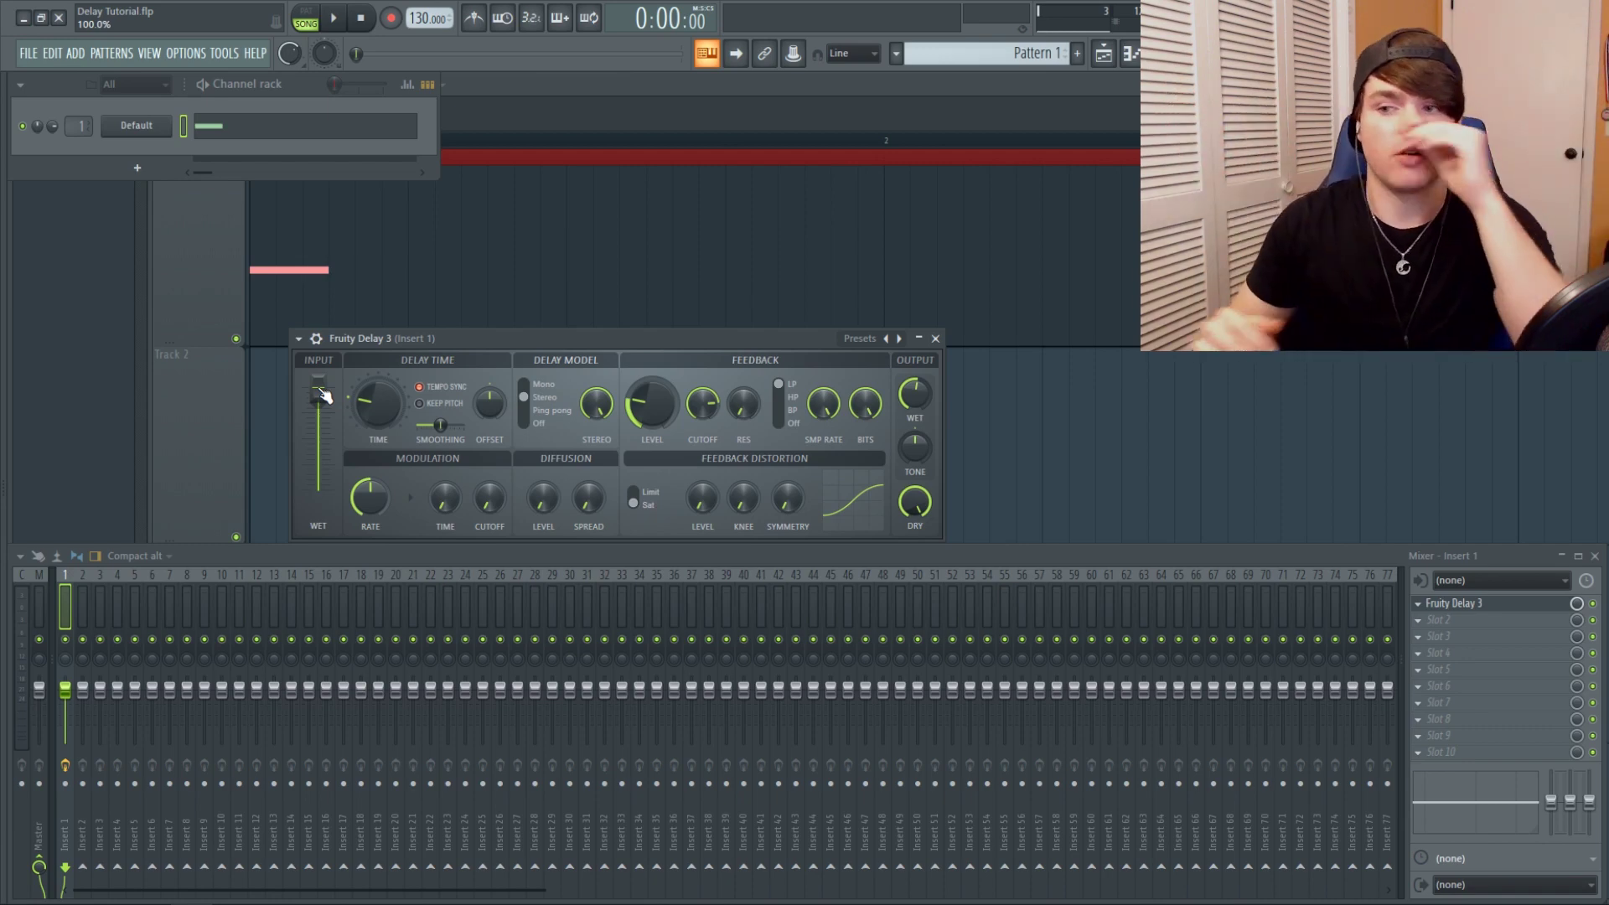
{"action": "mouse_move", "coordinate": [323, 391]}
{"action": "left_mouse_down"}
{"action": "mouse_move", "coordinate": [324, 452]}
{"action": "mouse_move", "coordinate": [323, 387]}
{"action": "left_mouse_up"}
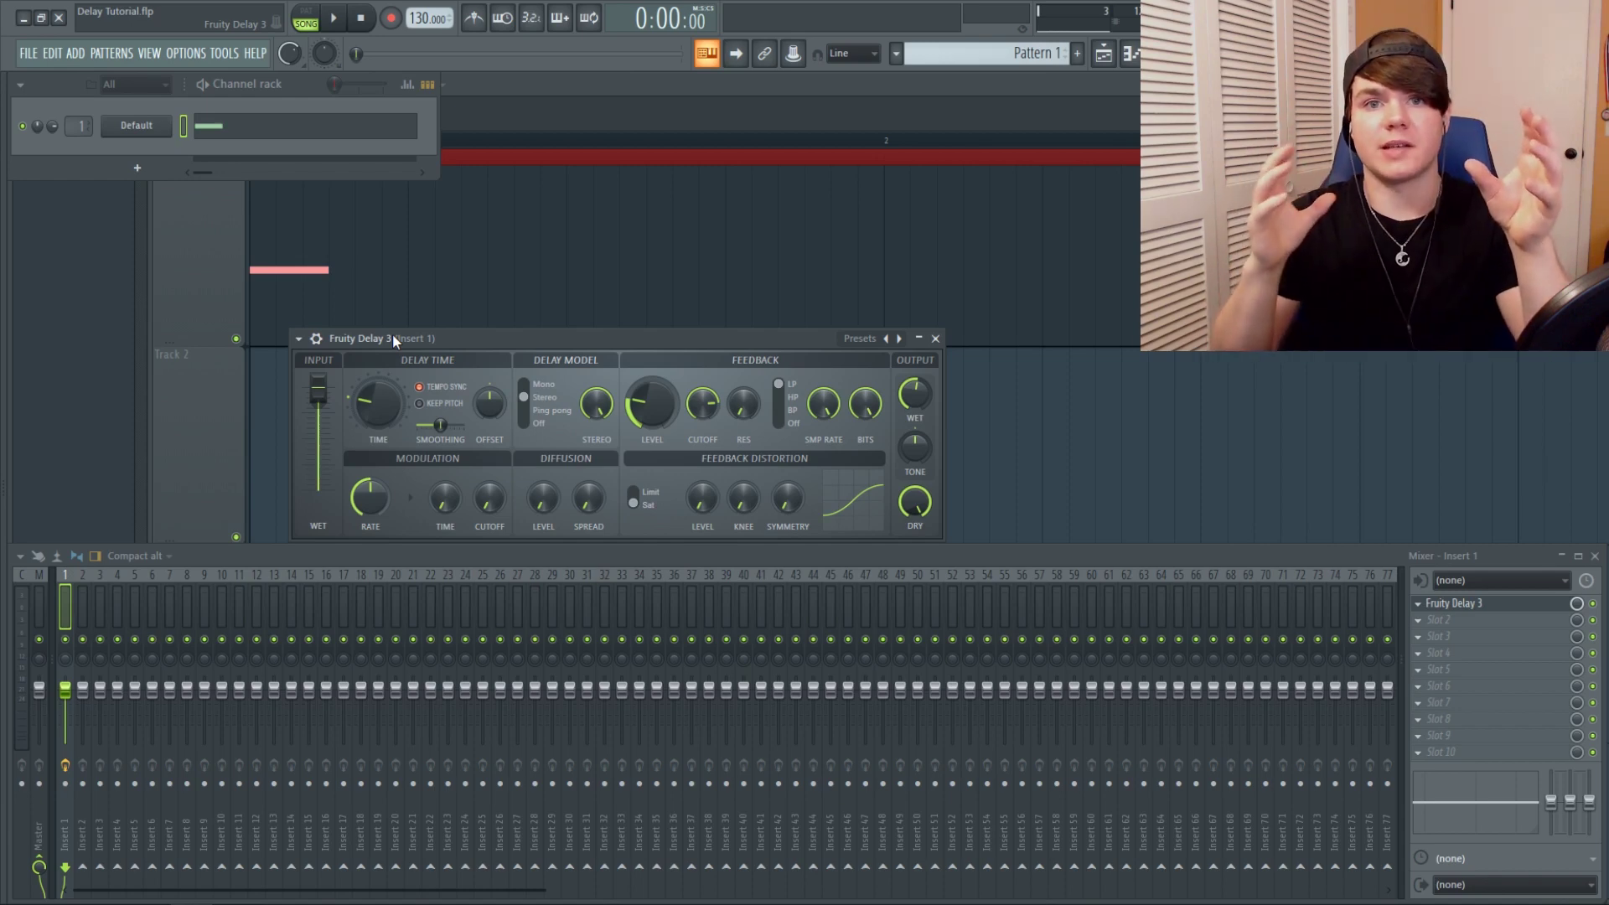
{"action": "left_click_drag", "start_coordinate": [318, 385], "coordinate": [318, 493]}
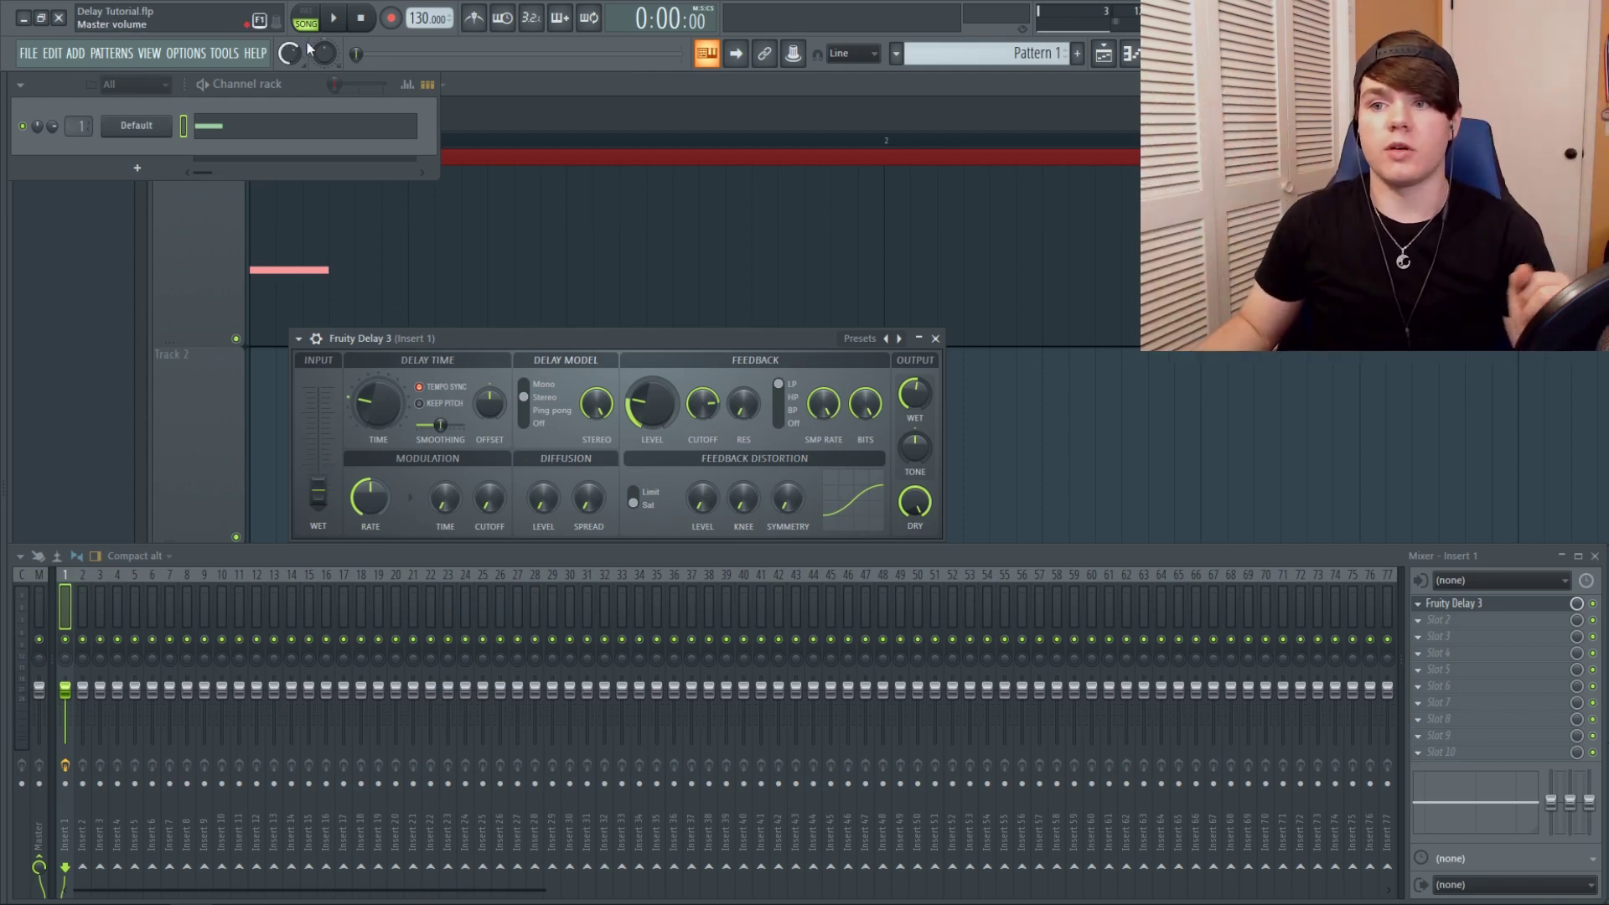
Step: Audition input wet at 0%, then at about 49.4%, and raise it back near full
{"action": "left_click", "coordinate": [333, 17]}
{"action": "left_click", "coordinate": [363, 17]}
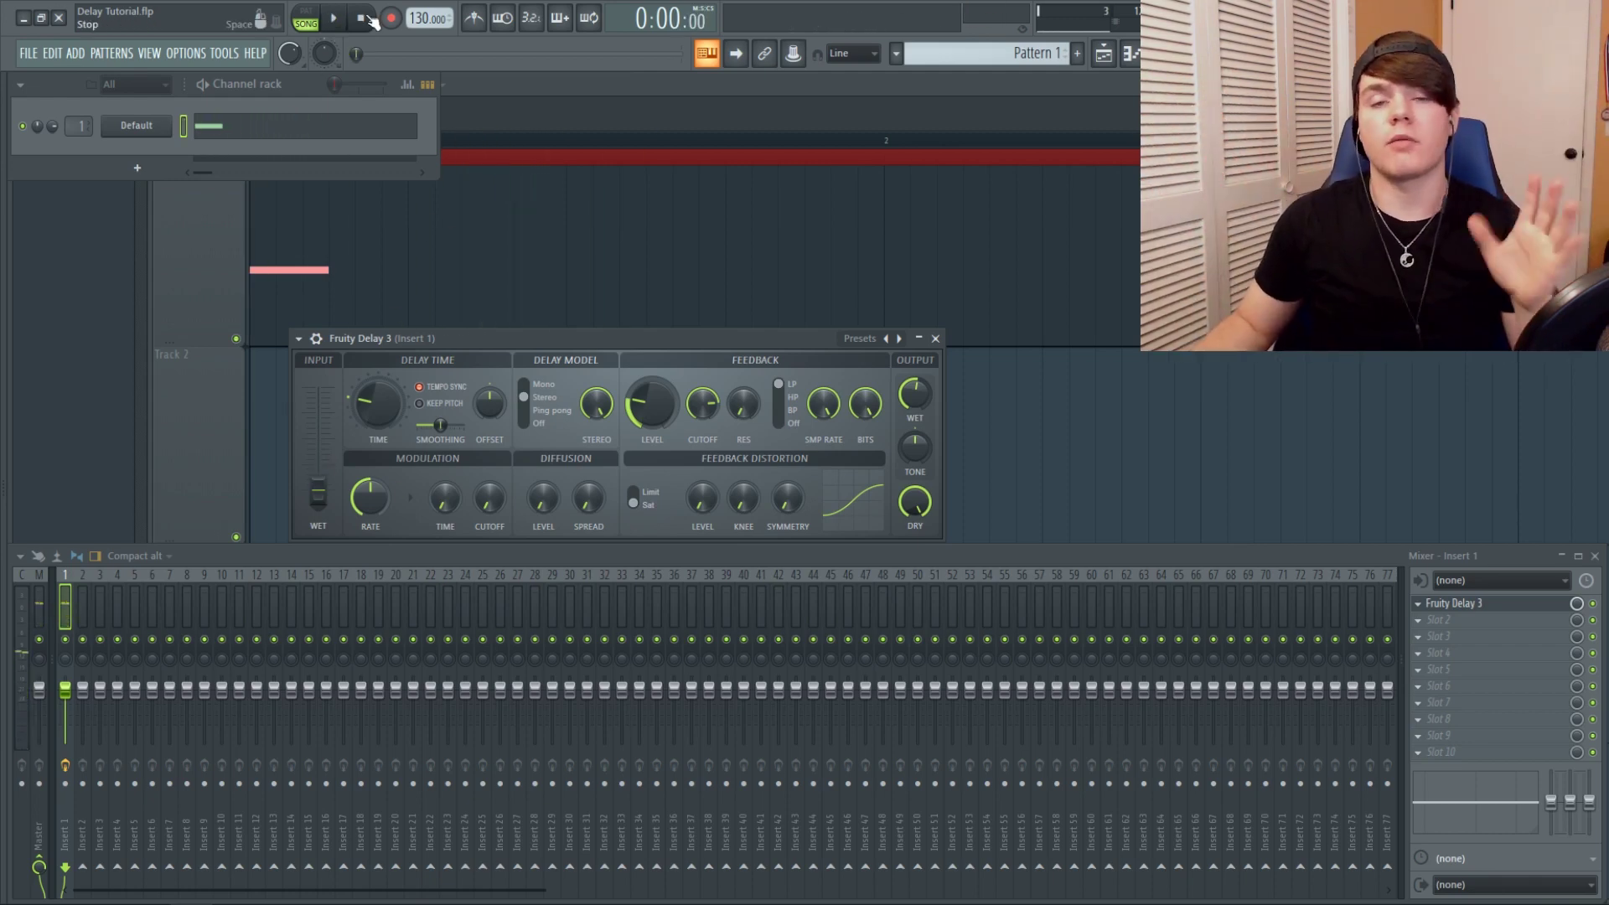
{"action": "left_click_drag", "start_coordinate": [318, 493], "coordinate": [318, 440]}
{"action": "left_click", "coordinate": [334, 18]}
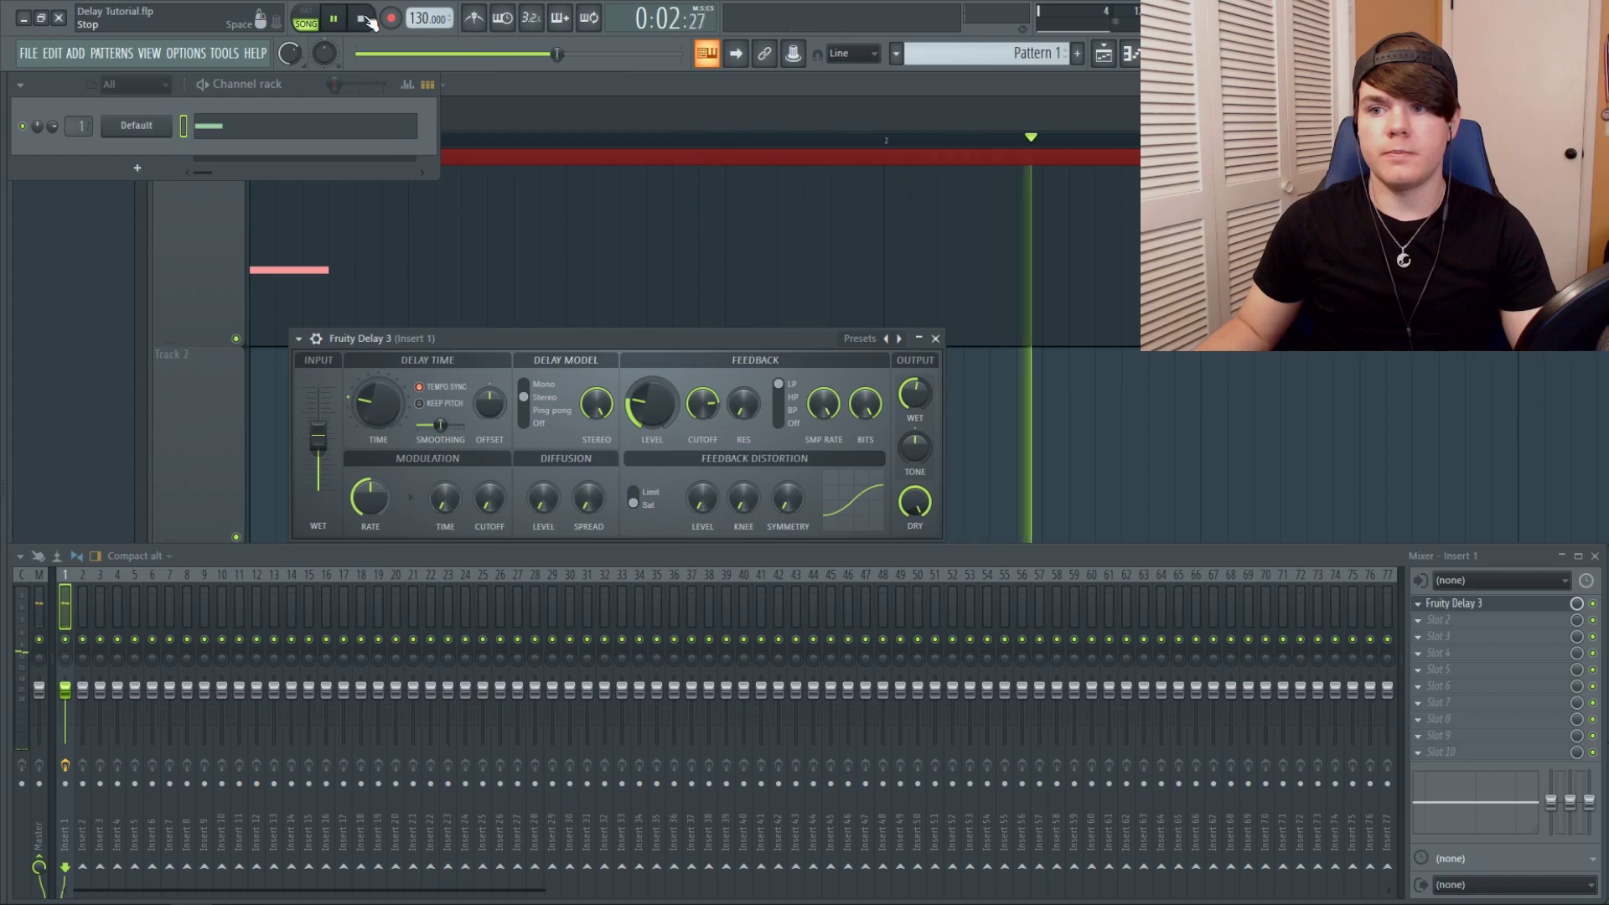
{"action": "left_click", "coordinate": [368, 18]}
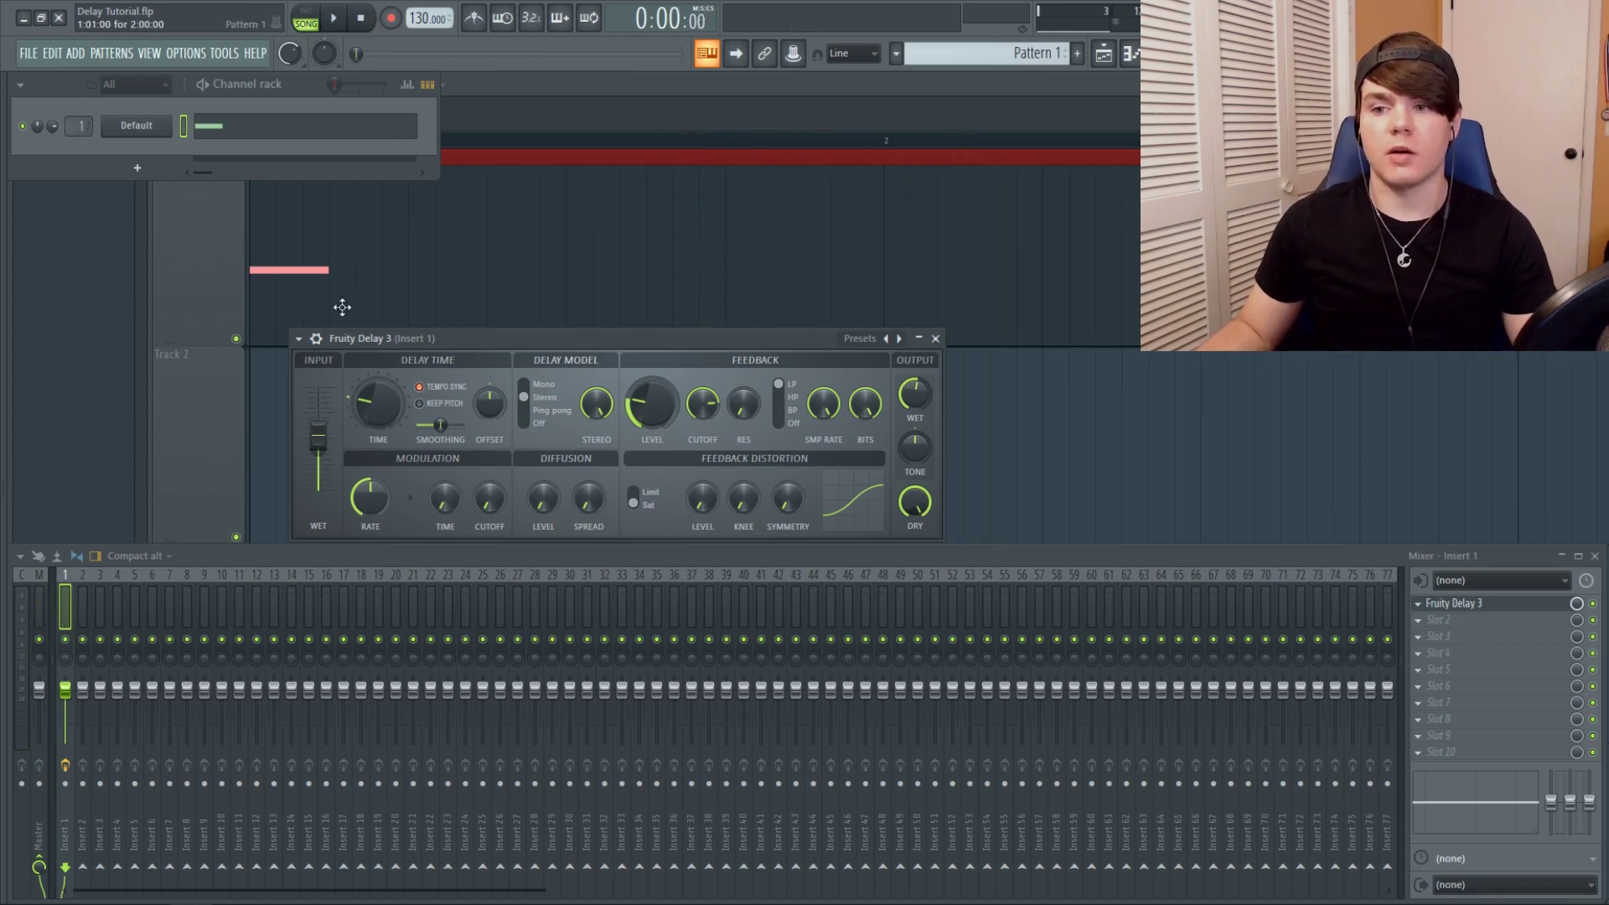
{"action": "left_click_drag", "start_coordinate": [319, 434], "coordinate": [323, 392]}
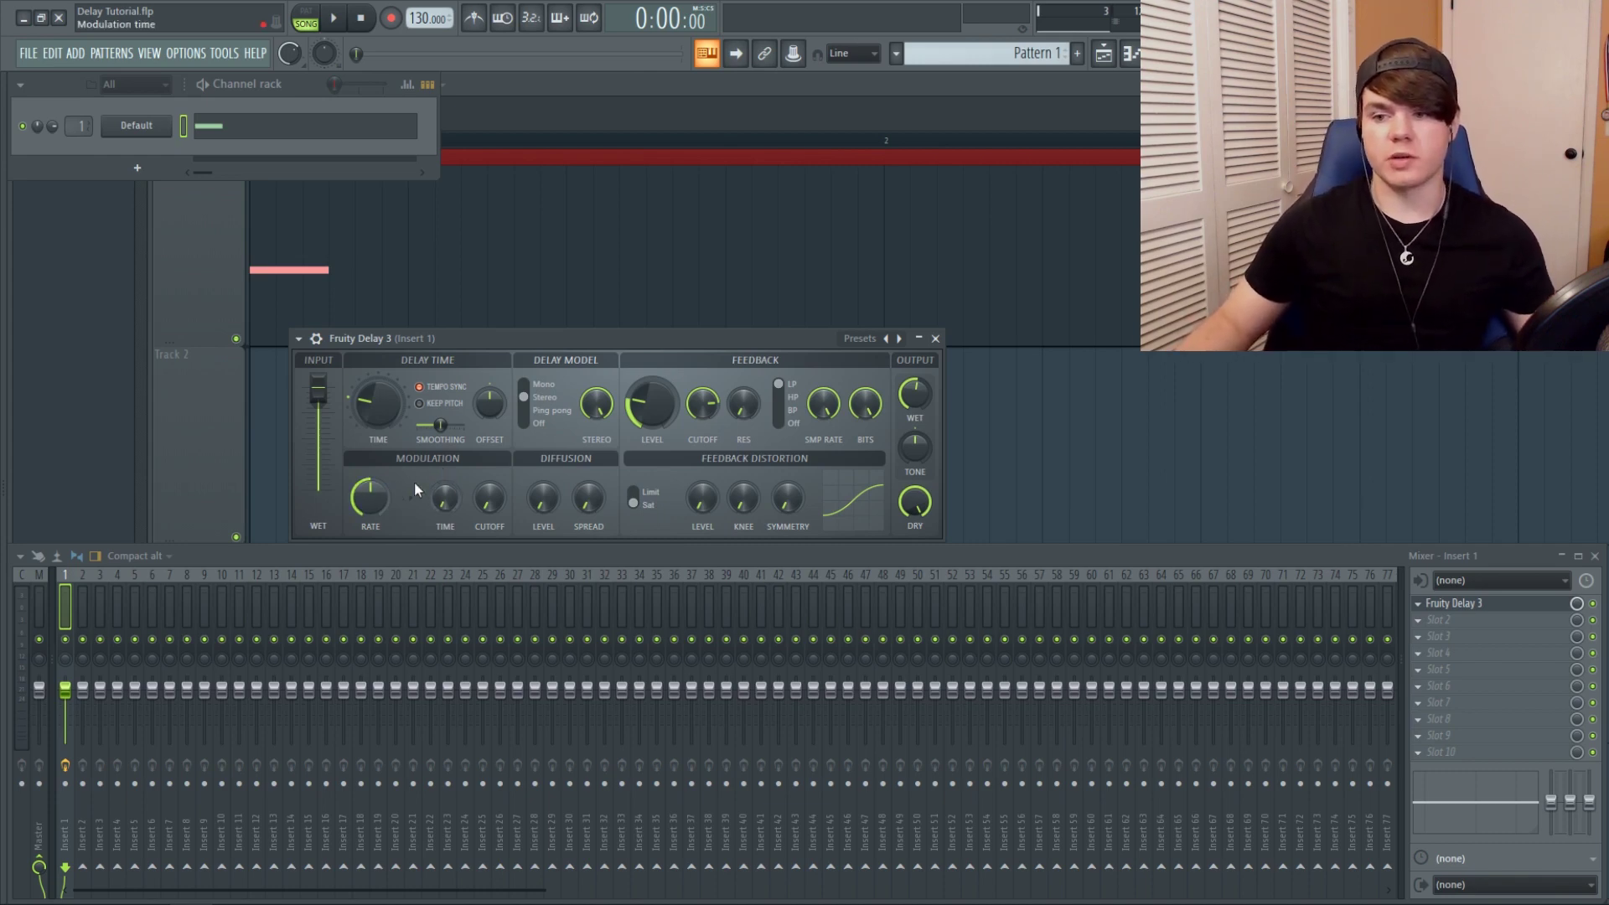
Step: Sweep modulation rate 0.4 Hz, 0.1 Hz, near maximum; set cutoff 82.8% and modulation time 85%
{"action": "scroll", "coordinate": [454, 508], "scroll_direction": "up", "scroll_amount": 3}
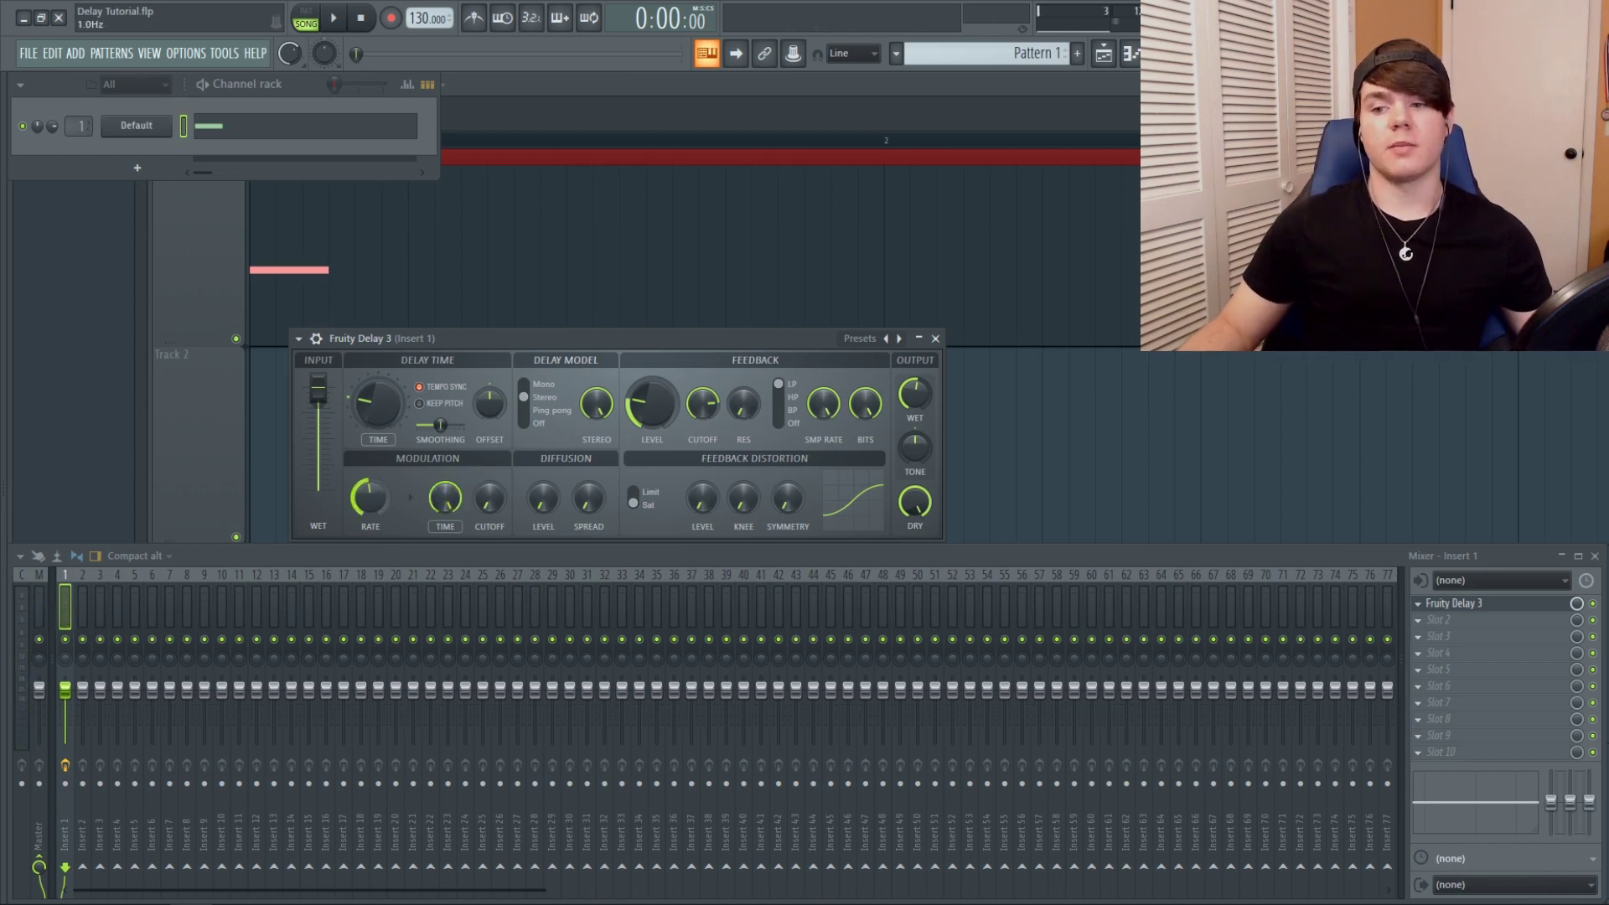
{"action": "left_click_drag", "start_coordinate": [375, 488], "coordinate": [376, 519]}
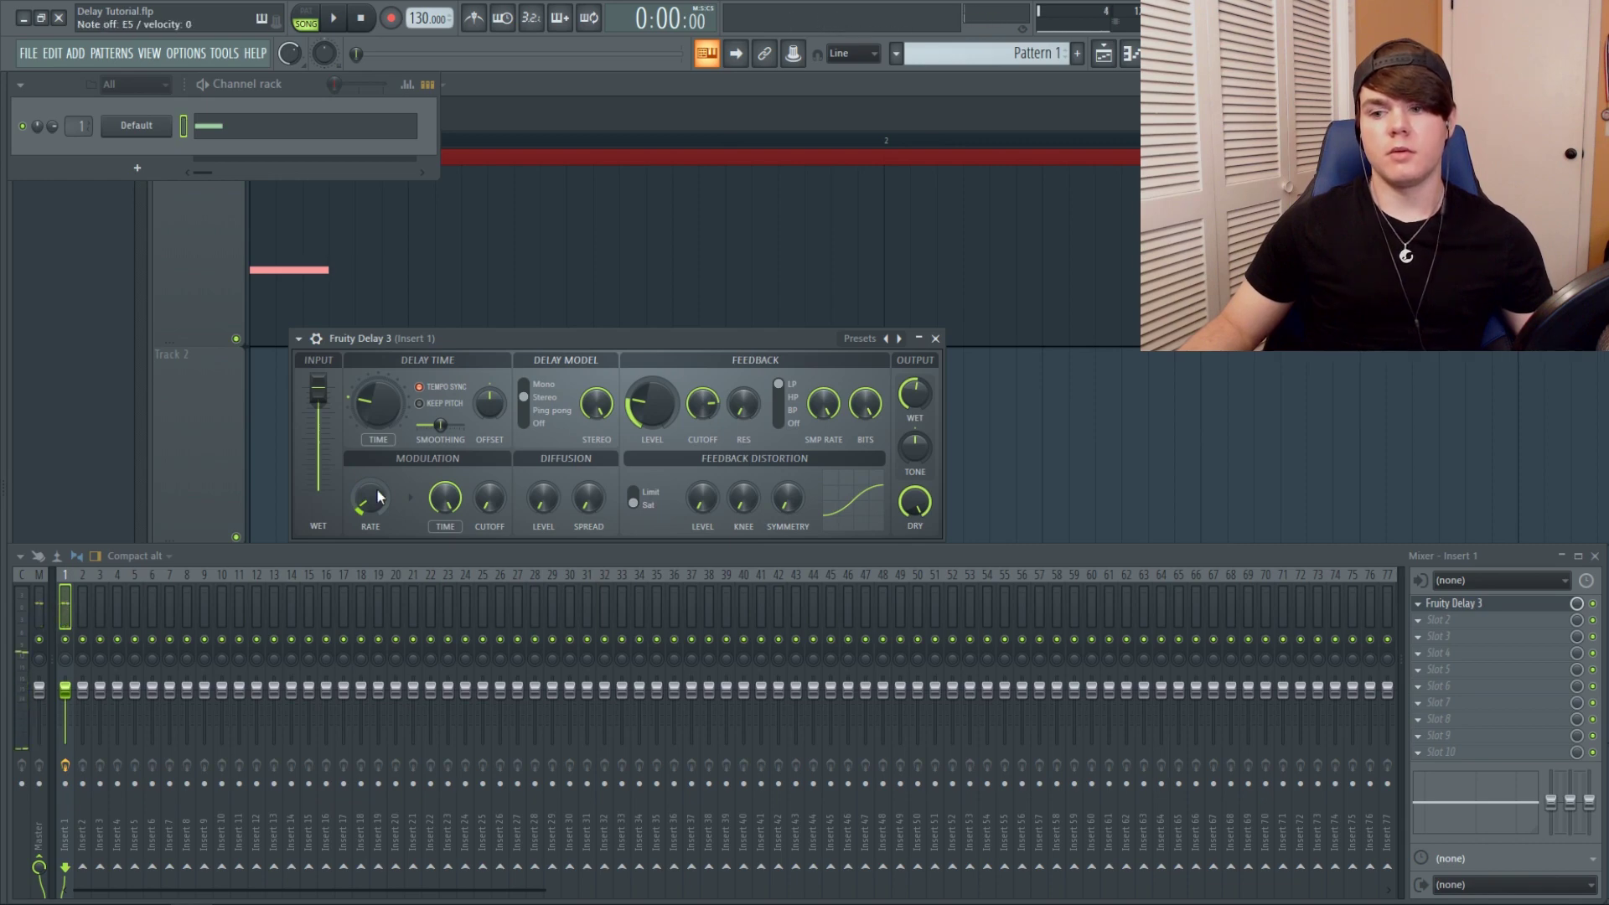
{"action": "left_click_drag", "start_coordinate": [376, 488], "coordinate": [375, 494]}
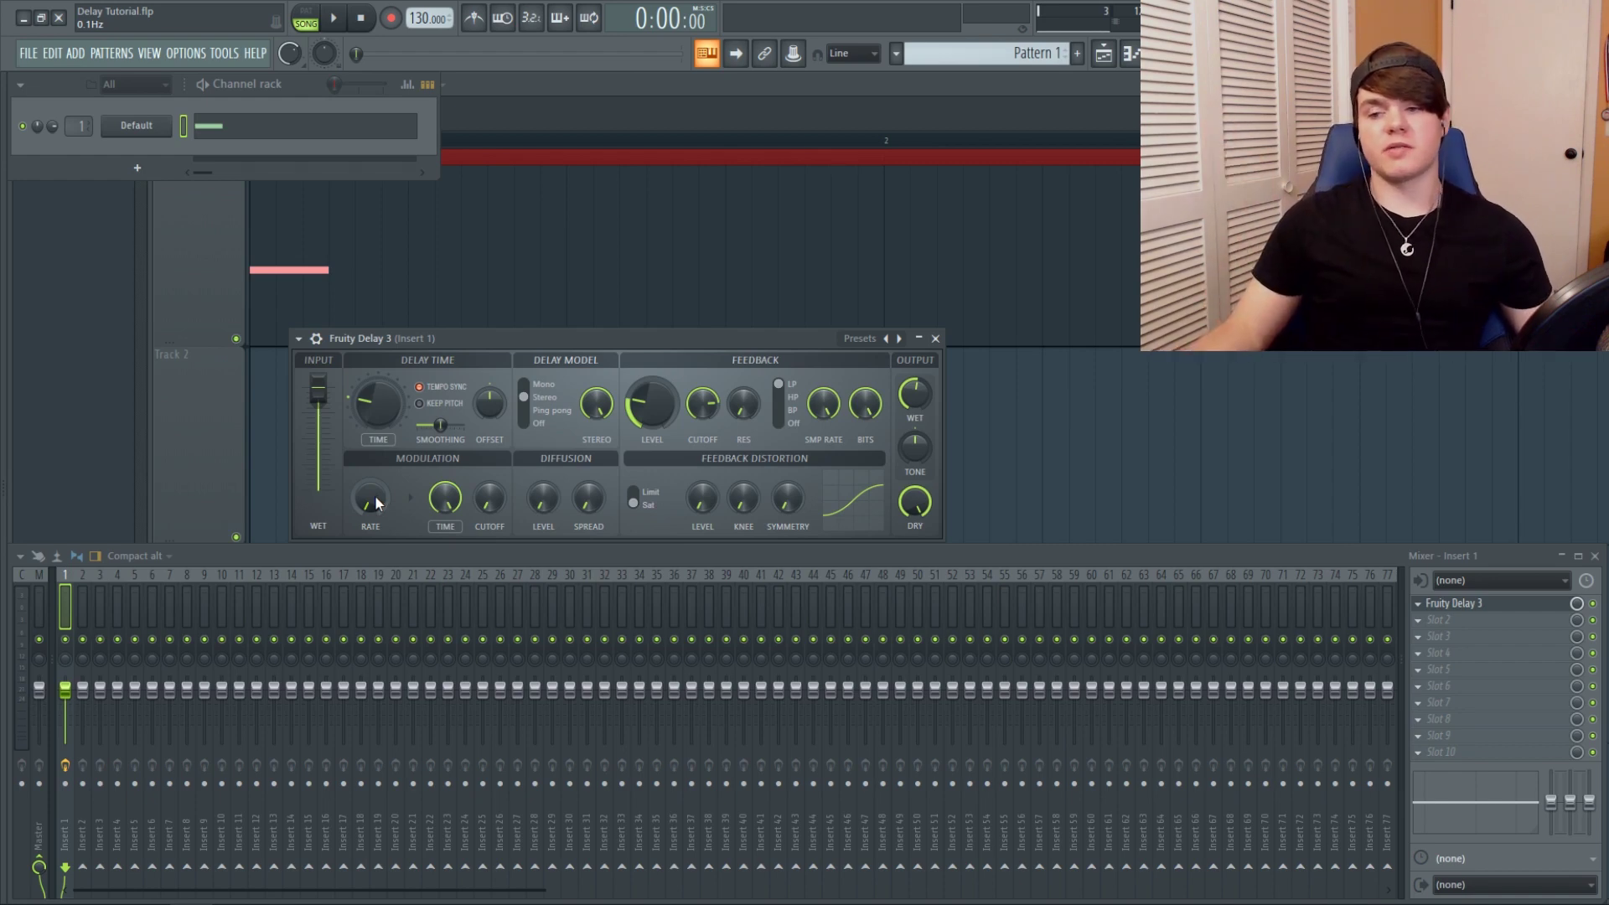
{"action": "left_click_drag", "start_coordinate": [375, 494], "coordinate": [374, 453]}
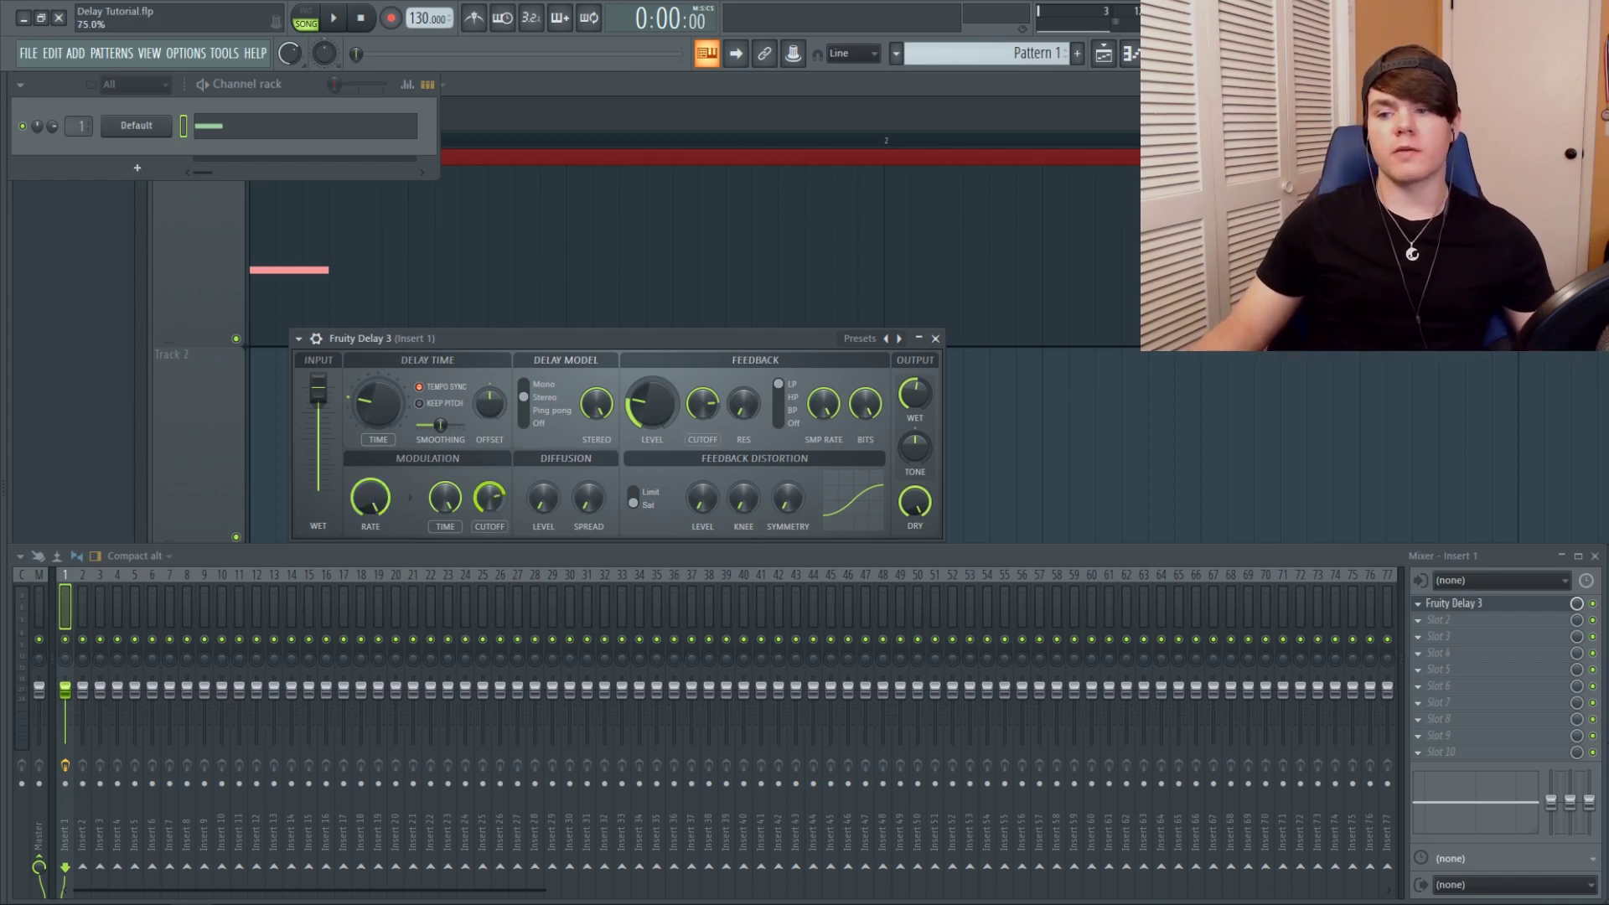
{"action": "left_click_drag", "start_coordinate": [489, 498], "coordinate": [489, 490]}
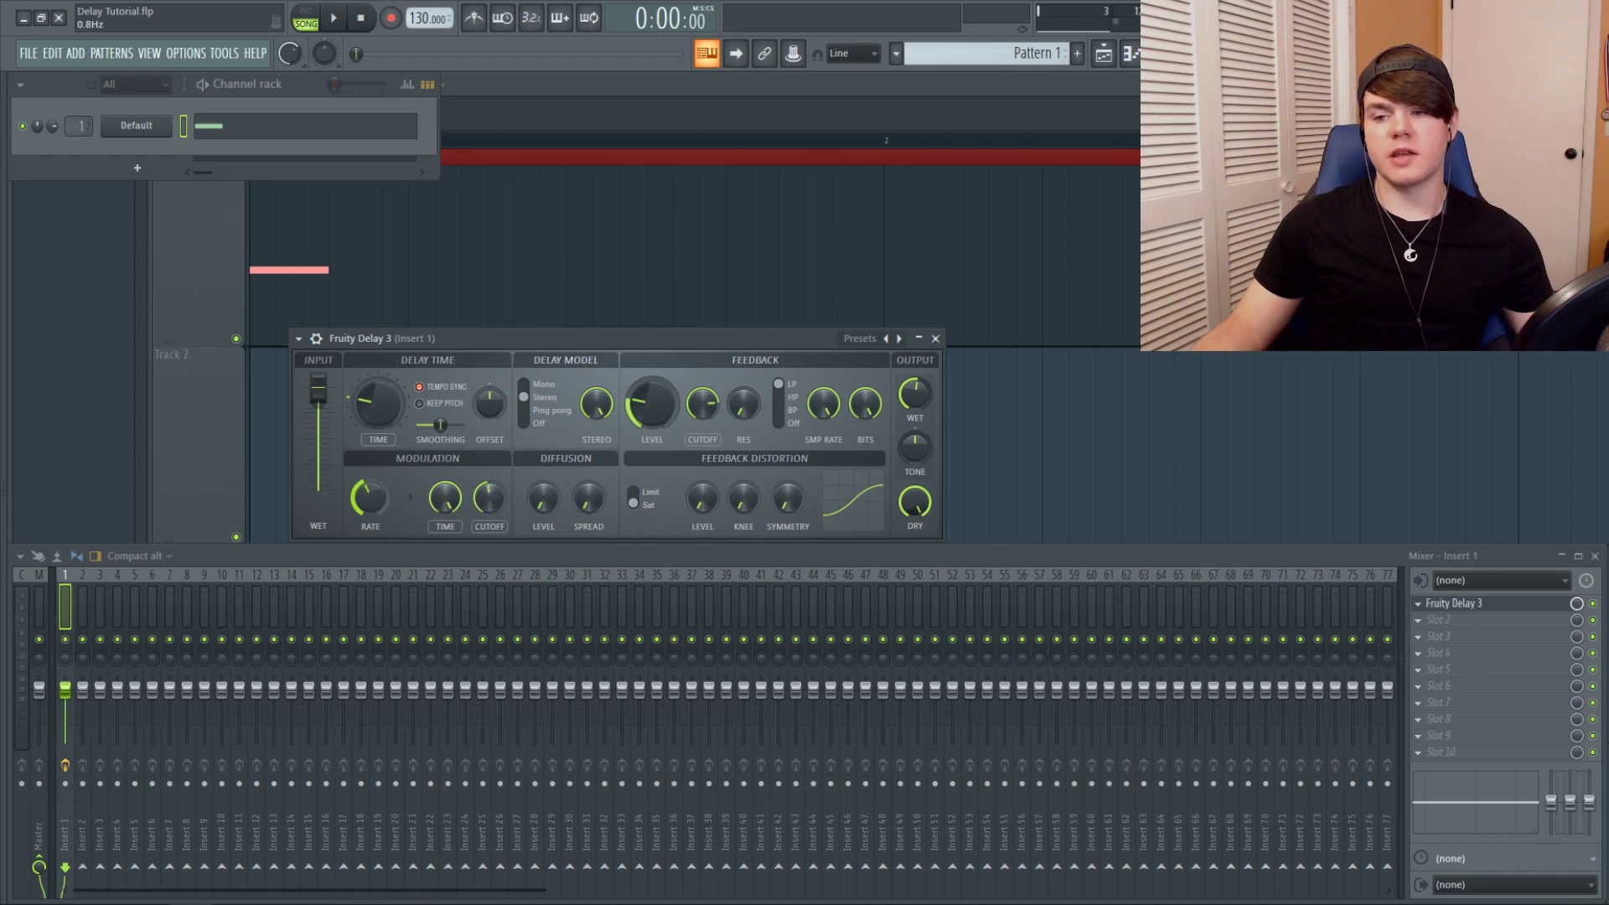
{"action": "left_click_drag", "start_coordinate": [437, 494], "coordinate": [437, 490]}
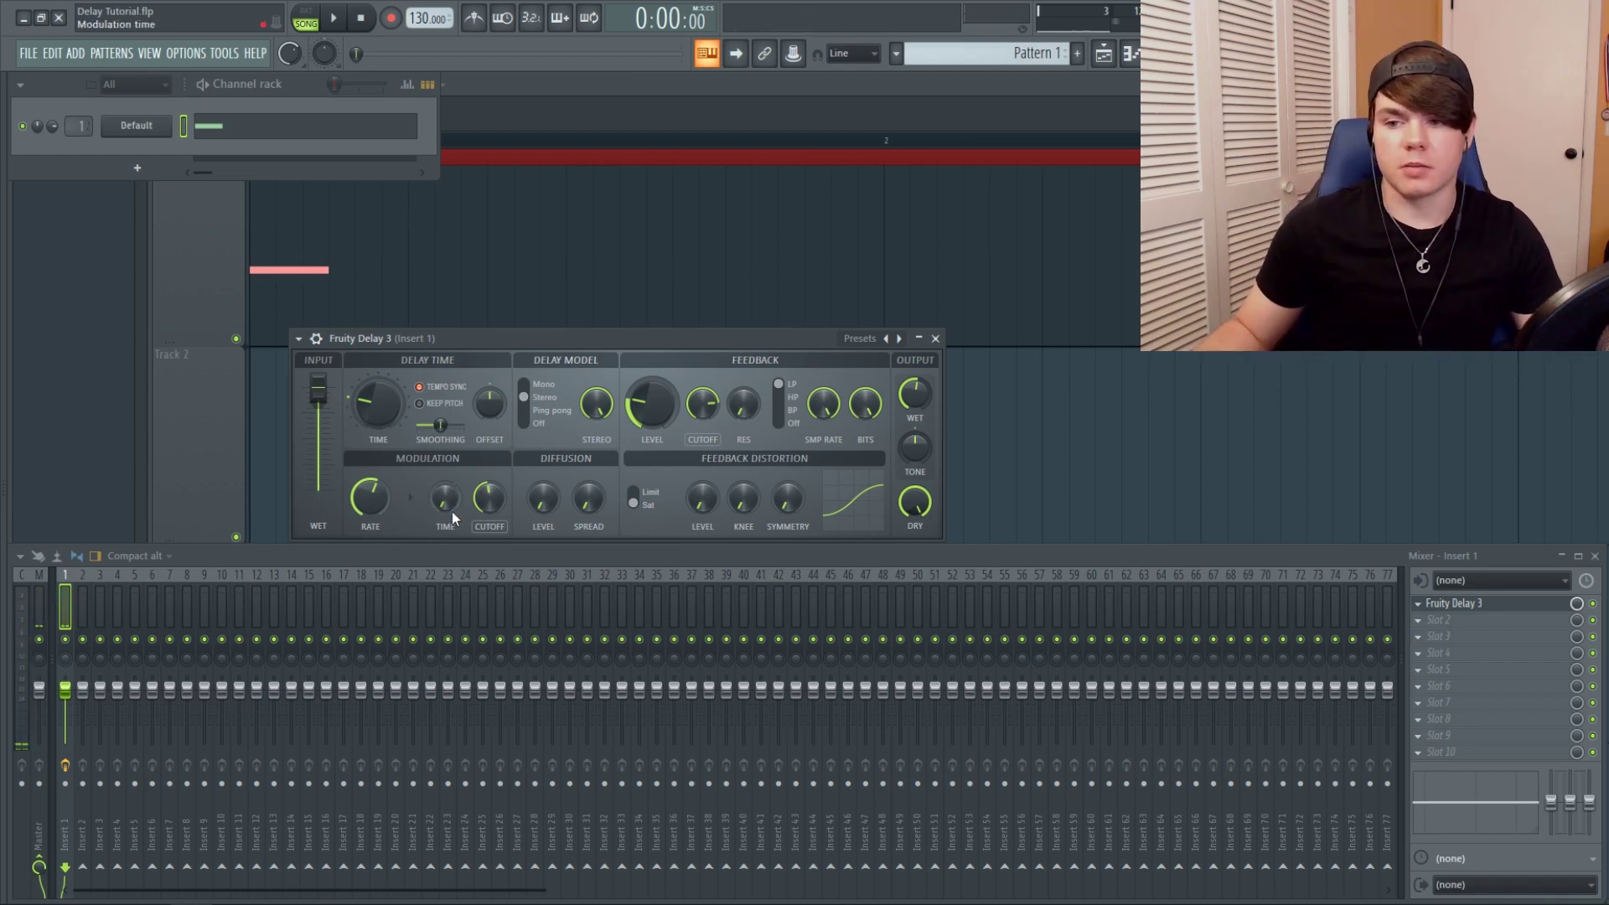
Step: Lower modulation time to 46.9%, play a note through it, then turn up the diffusion level
{"action": "left_click_drag", "start_coordinate": [451, 511], "coordinate": [451, 490]}
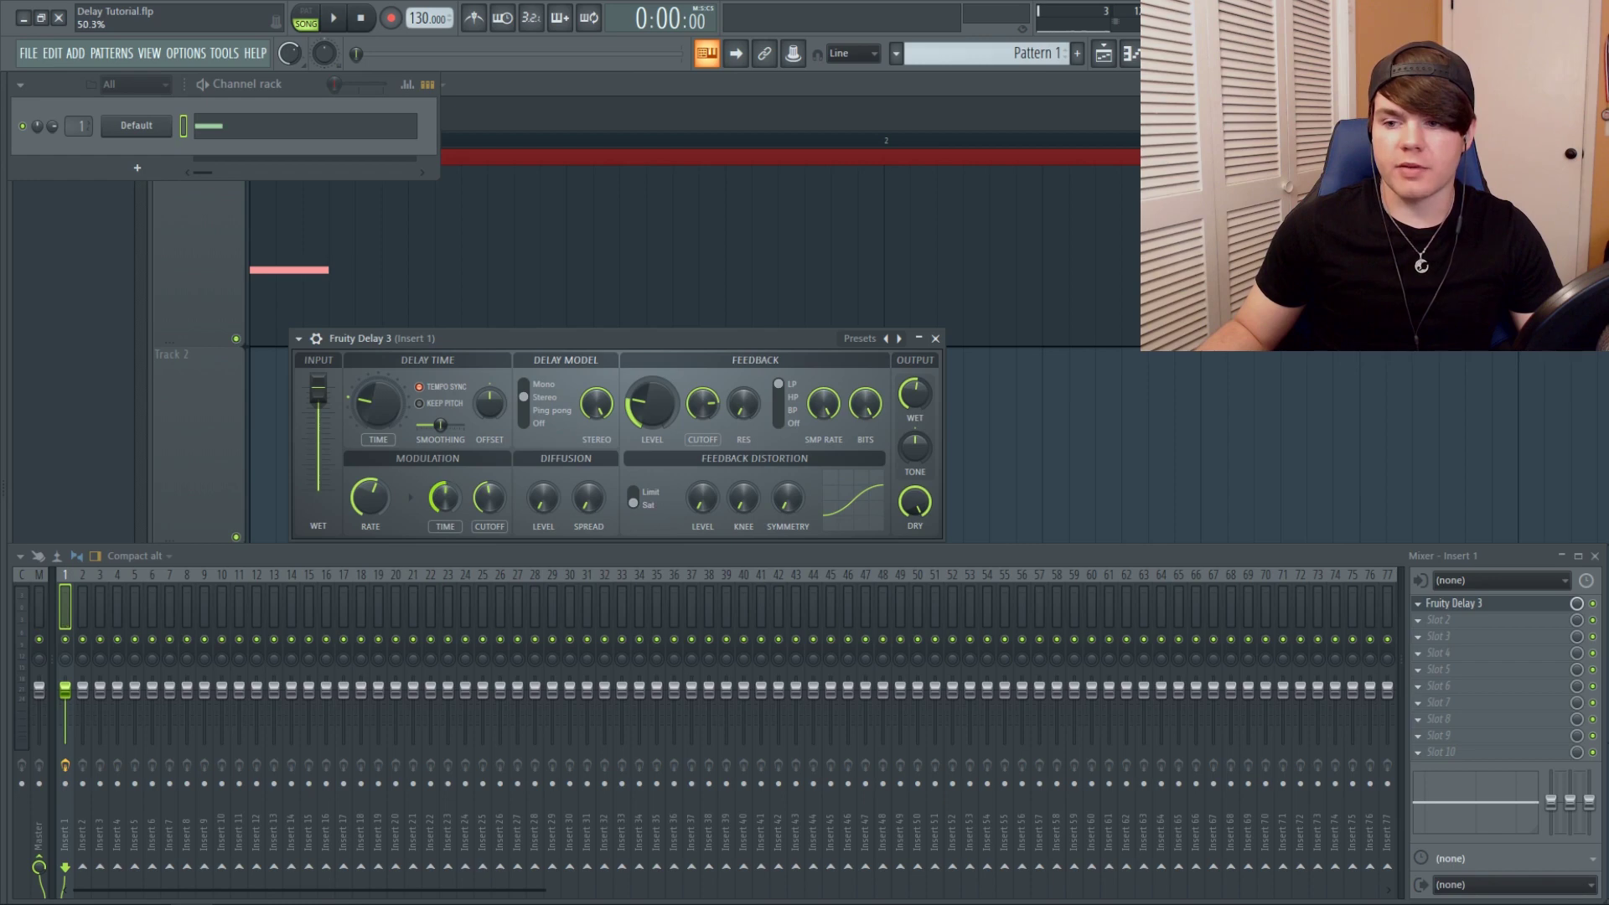
{"action": "key", "text": "b"}
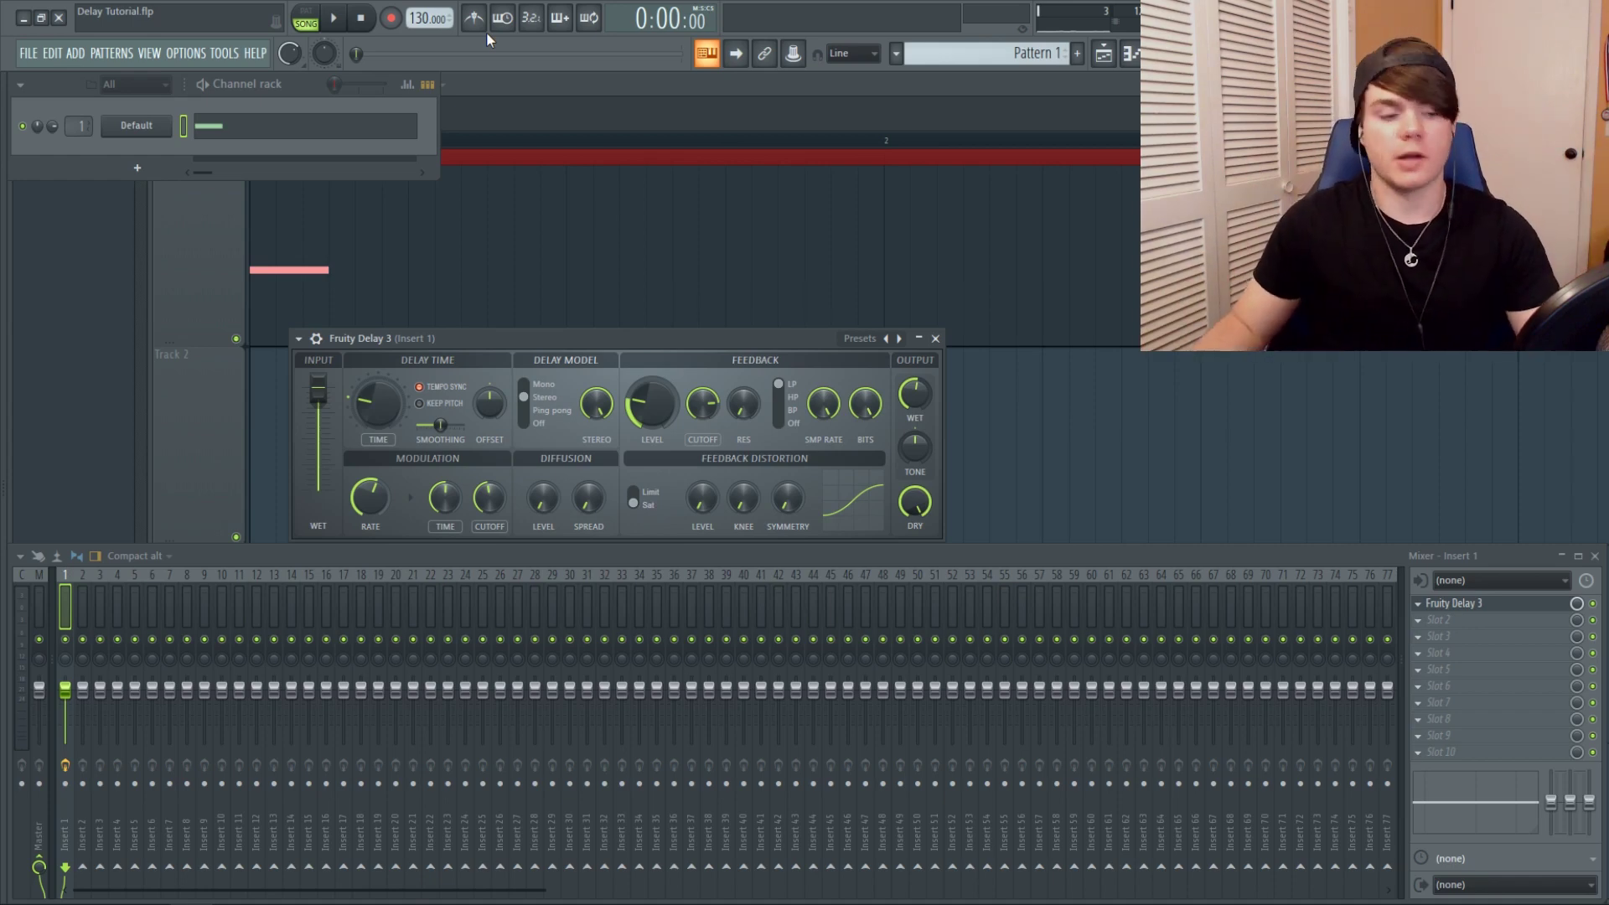
{"action": "left_click_drag", "start_coordinate": [544, 506], "coordinate": [584, 494]}
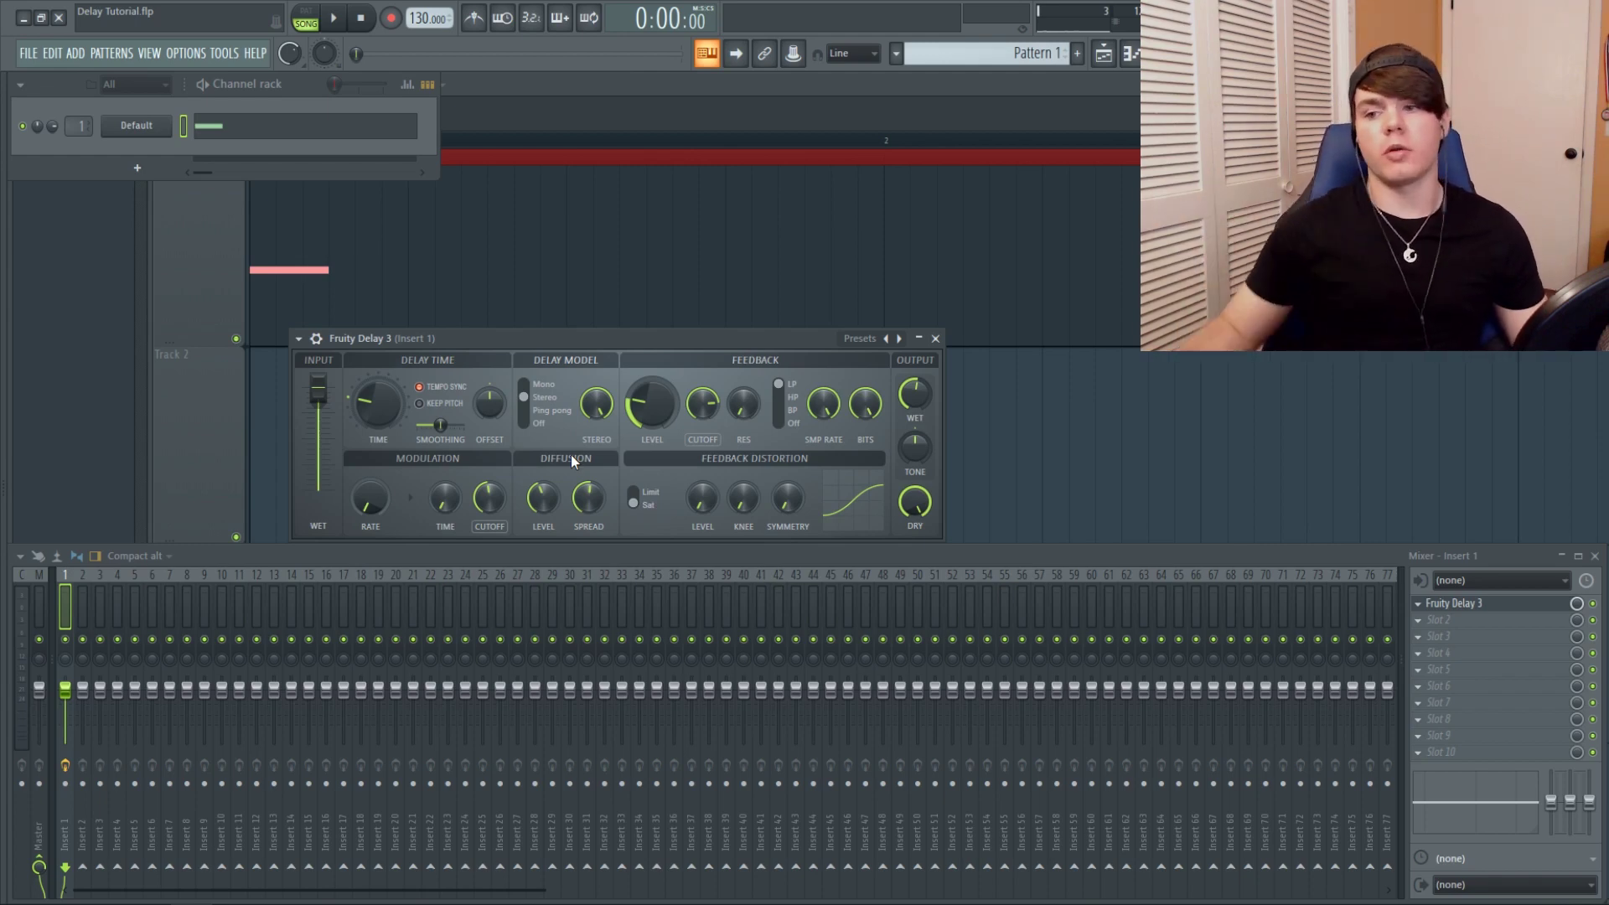
Step: Raise Diffusion LEVEL to hear the smeared echoes, return it to 0%, then switch feedback distortion to Limit
{"action": "left_click_drag", "start_coordinate": [559, 502], "coordinate": [563, 494]}
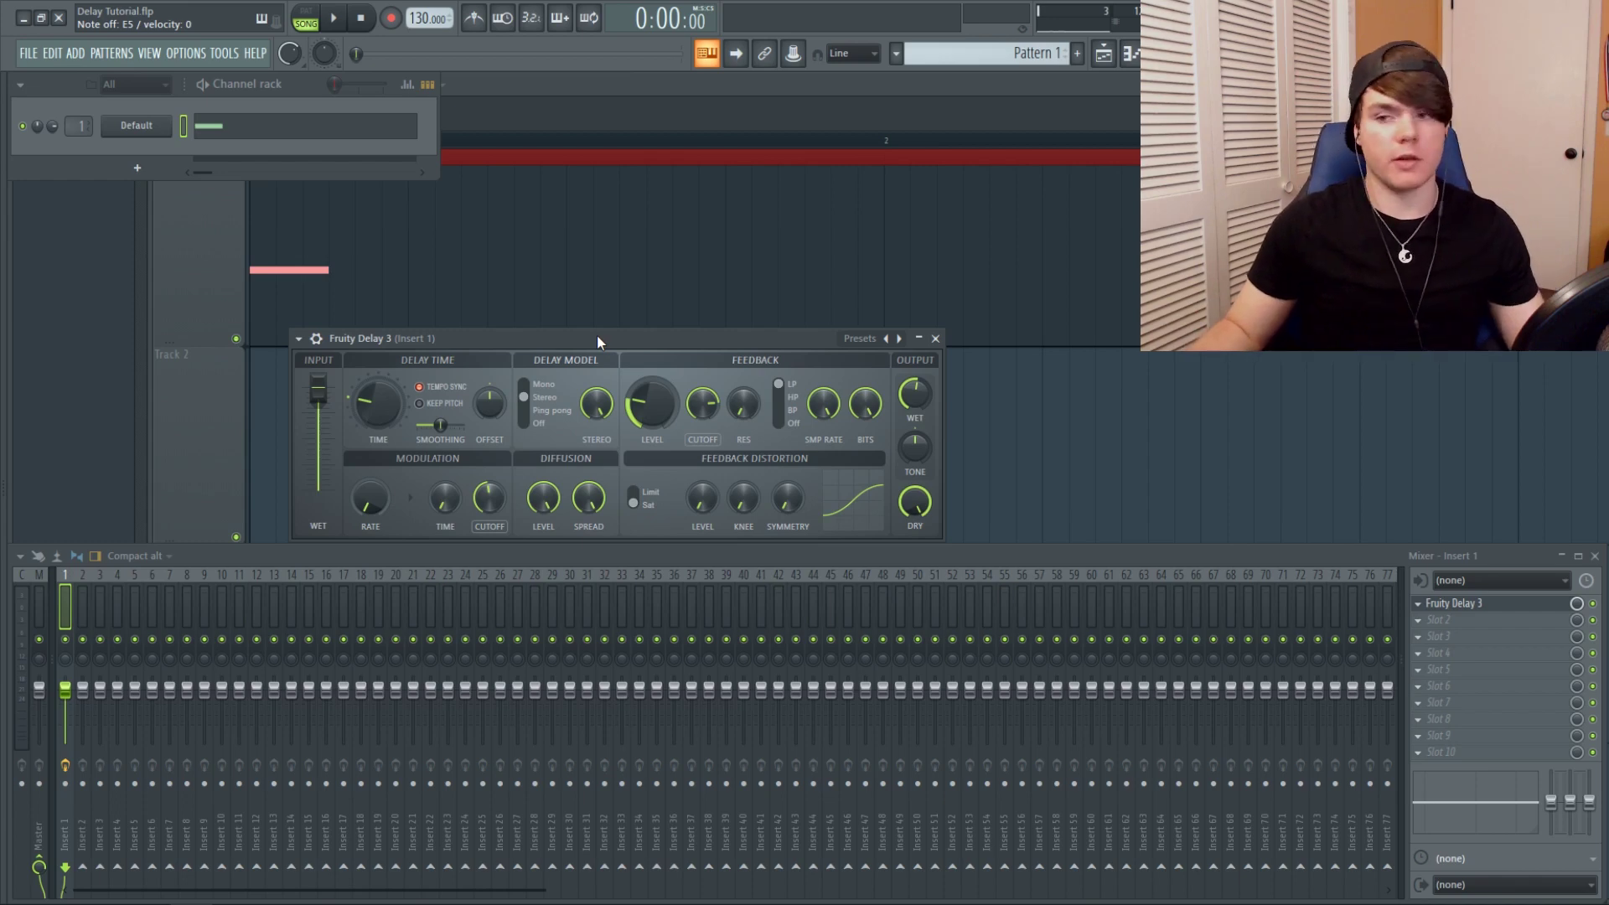
{"action": "left_click_drag", "start_coordinate": [546, 498], "coordinate": [589, 482]}
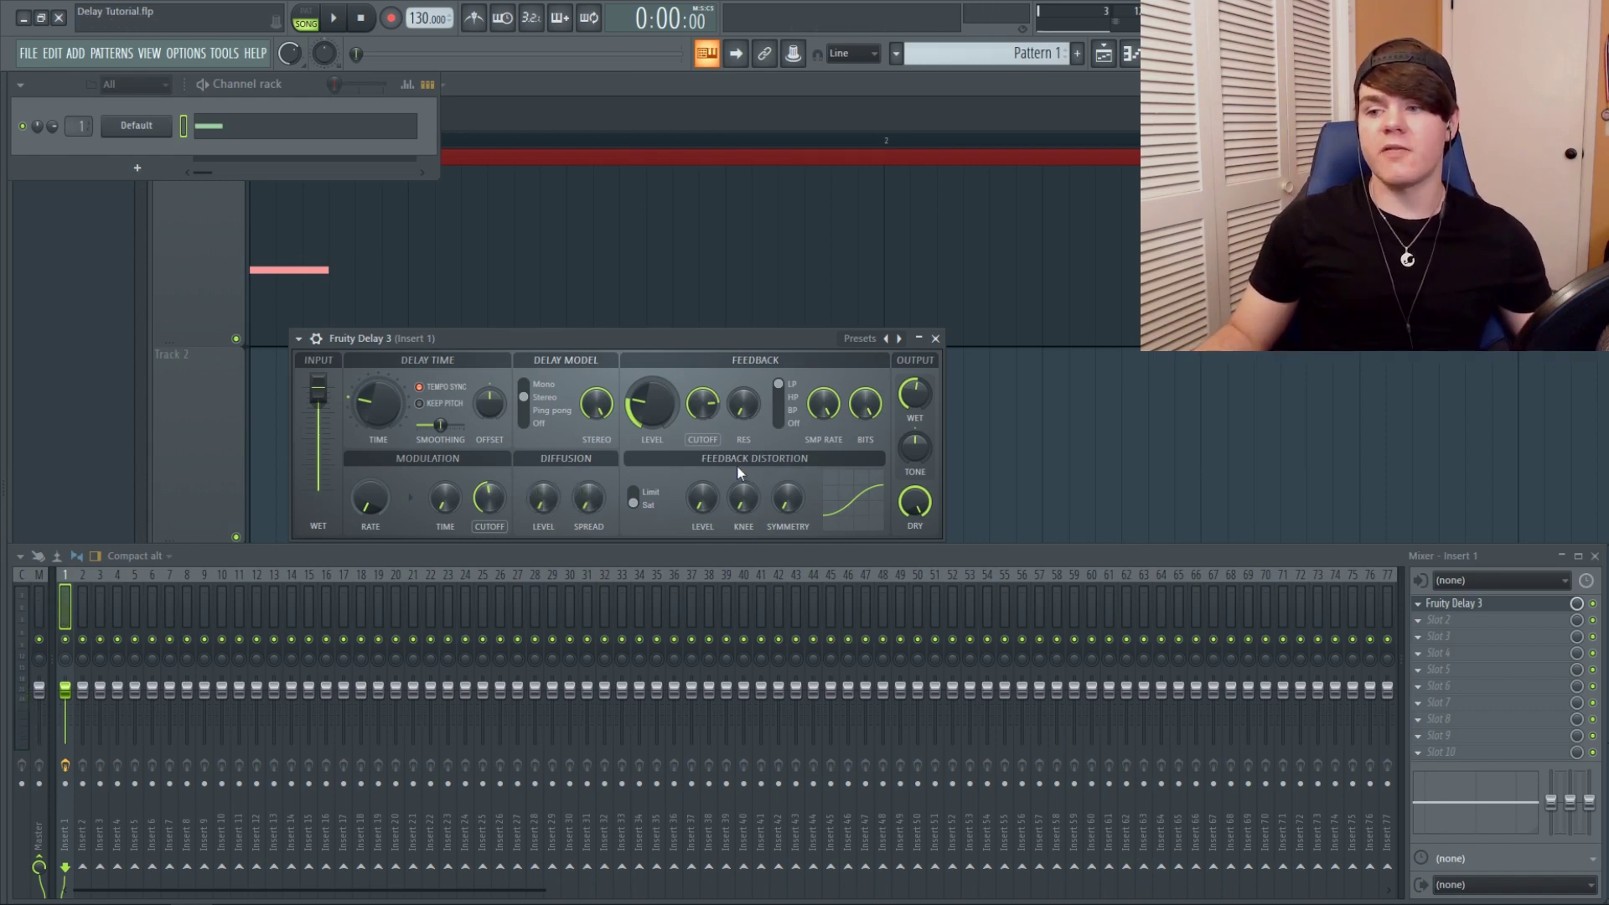
{"action": "left_click", "coordinate": [639, 498]}
Step: With feedback distortion on Limit, raise its LEVEL to about 44% then 69%, auditioning test notes
{"action": "left_click", "coordinate": [646, 510]}
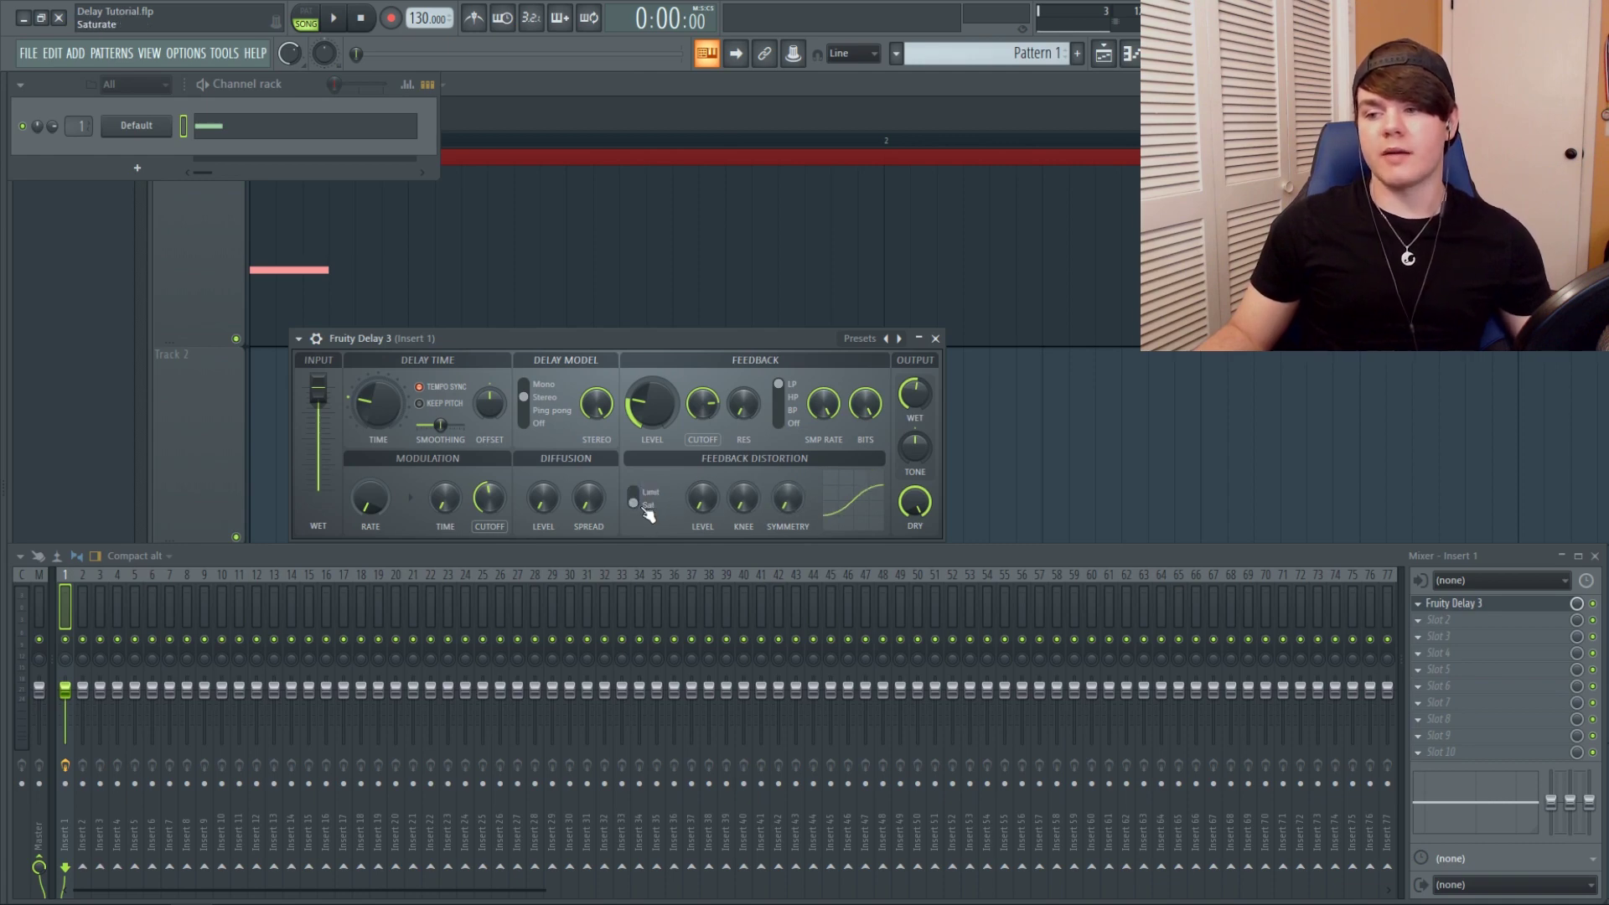
{"action": "left_click", "coordinate": [647, 500]}
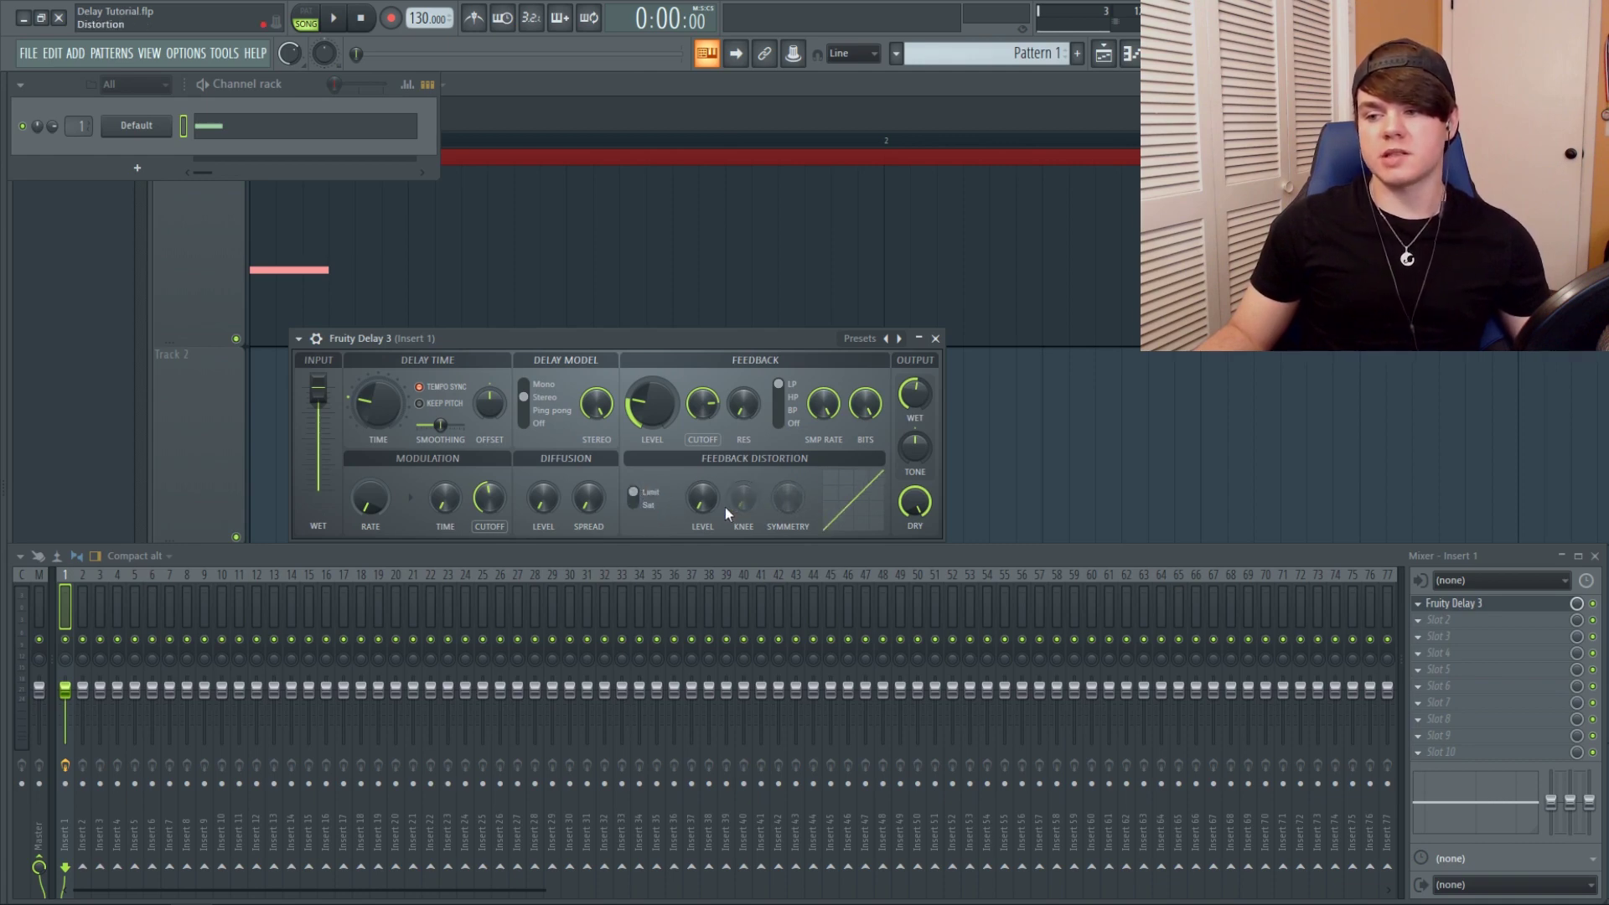
{"action": "left_click_drag", "start_coordinate": [702, 499], "coordinate": [701, 526]}
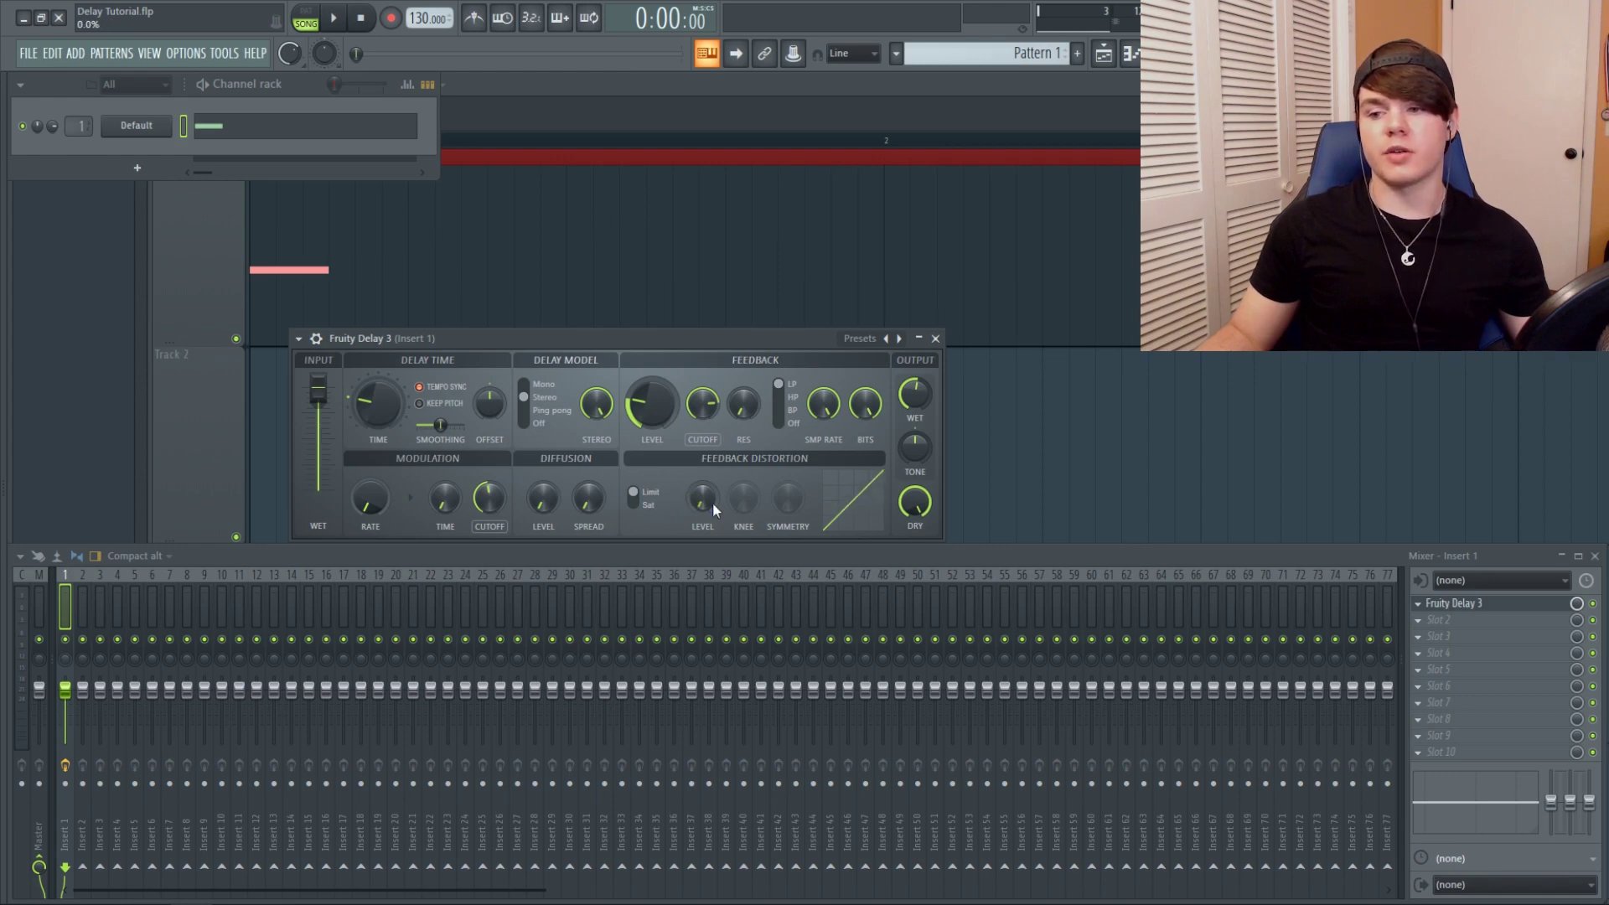
{"action": "key", "text": "c"}
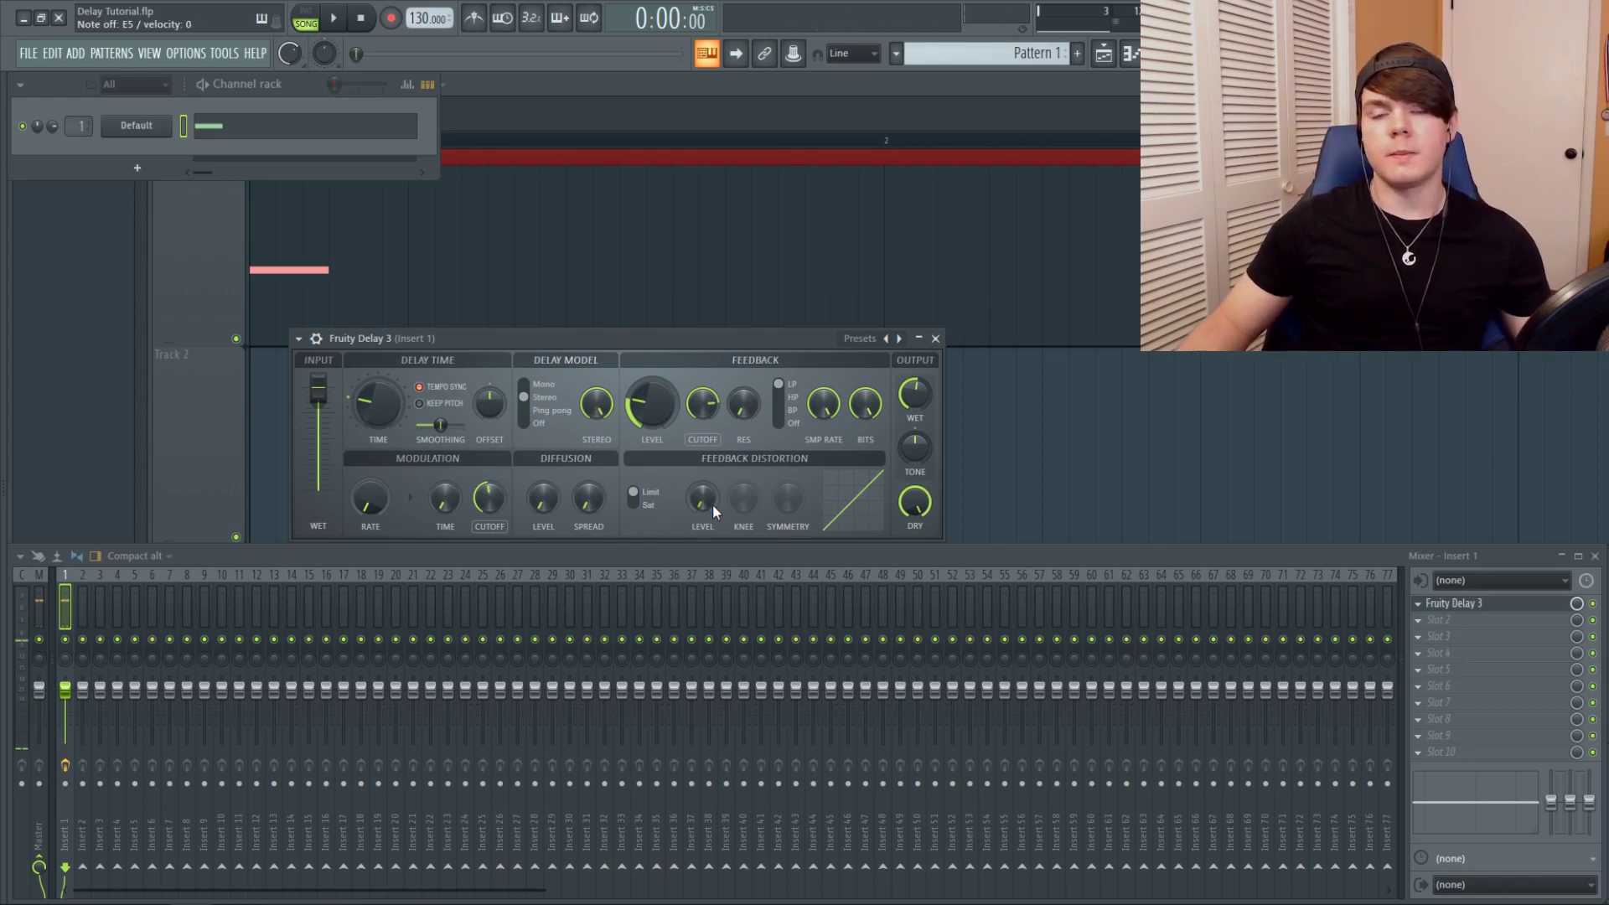
{"action": "left_click_drag", "start_coordinate": [712, 505], "coordinate": [712, 440]}
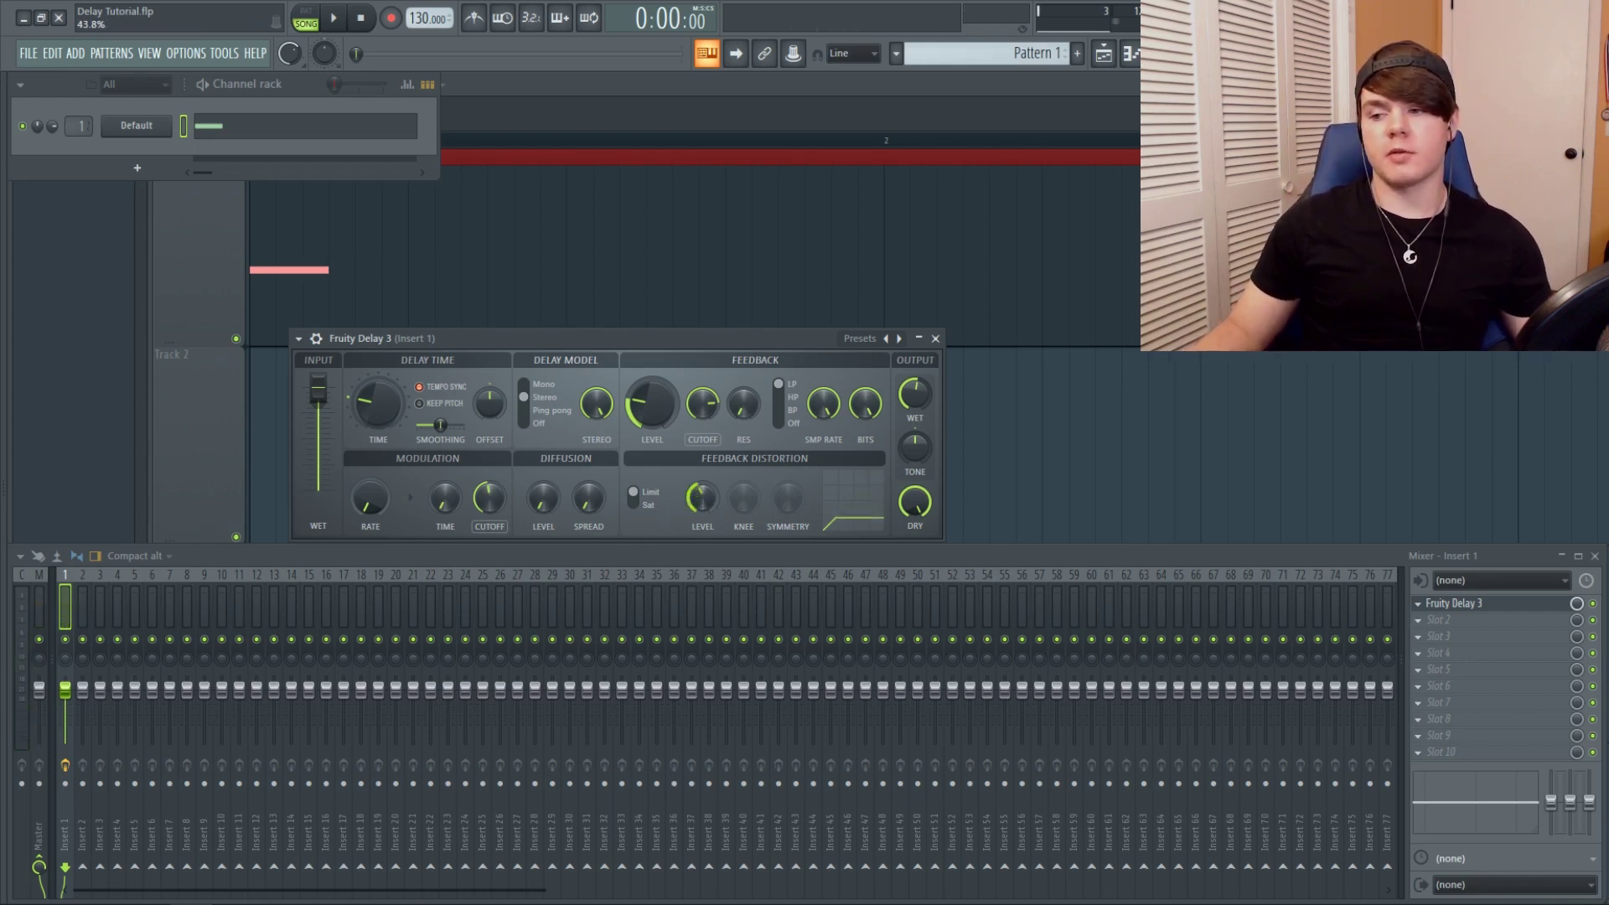
{"action": "key", "text": "c"}
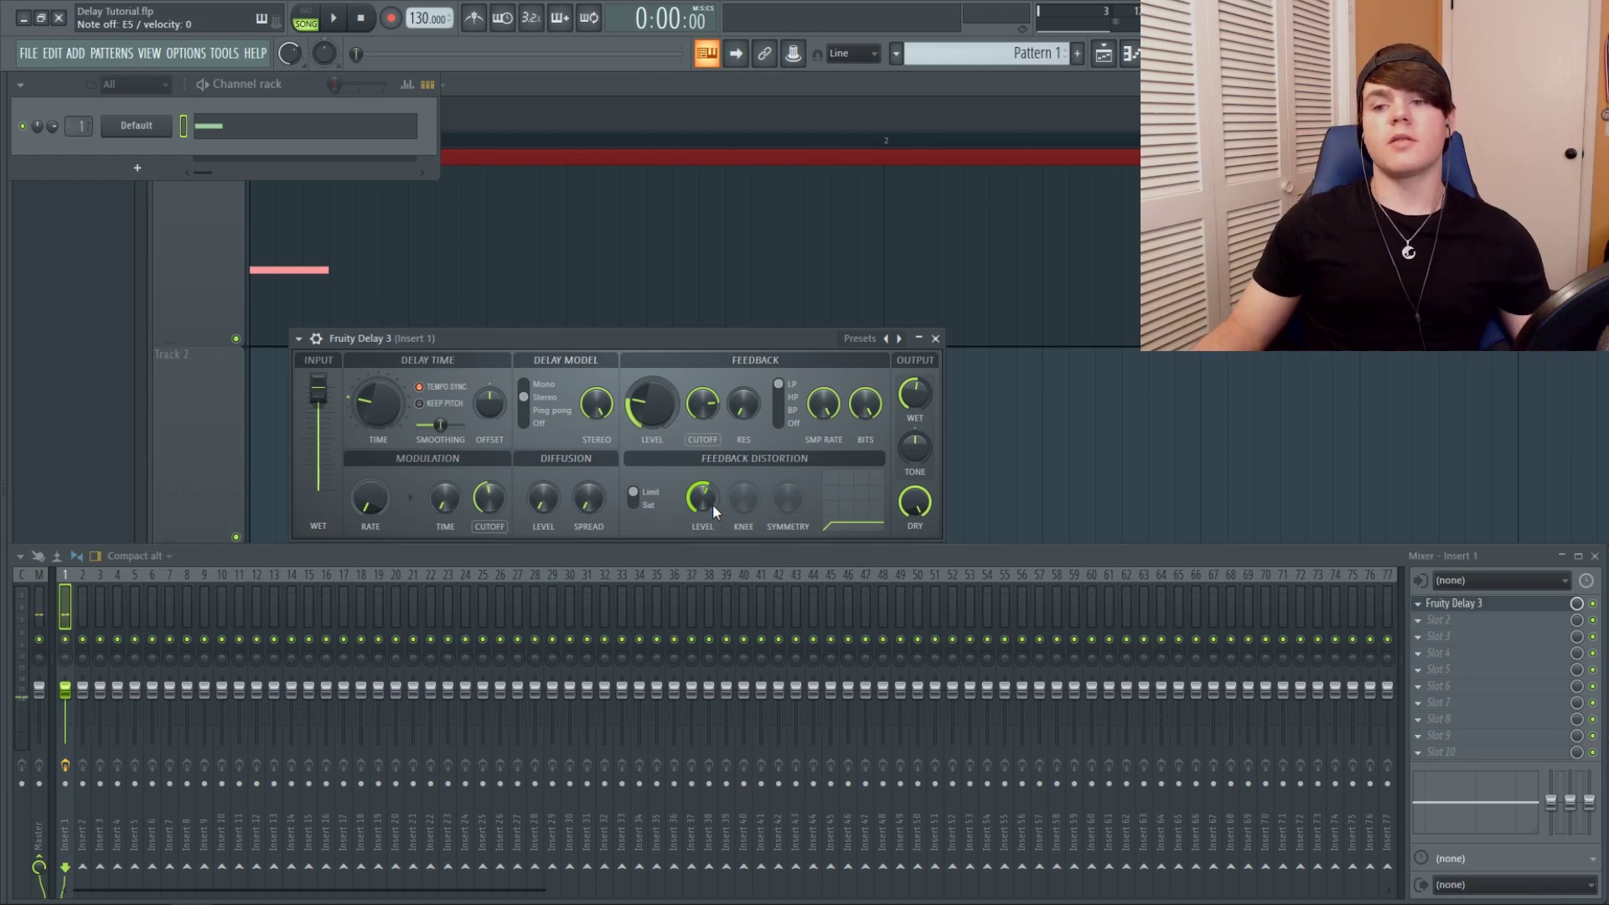
{"action": "left_click_drag", "start_coordinate": [712, 504], "coordinate": [713, 470]}
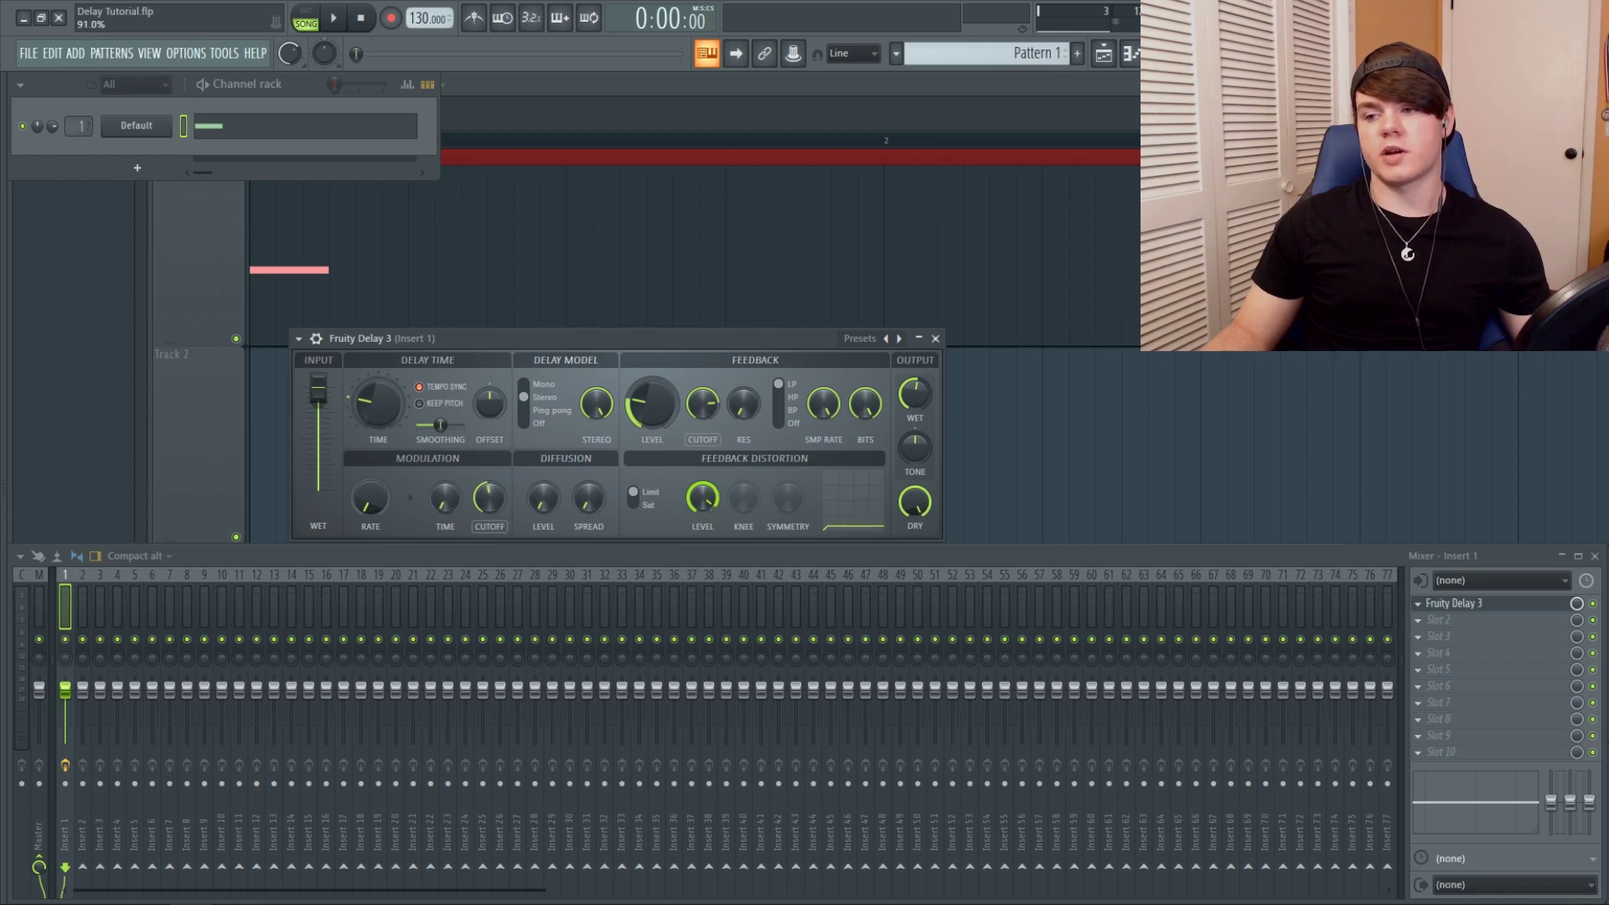
{"action": "key", "text": "c"}
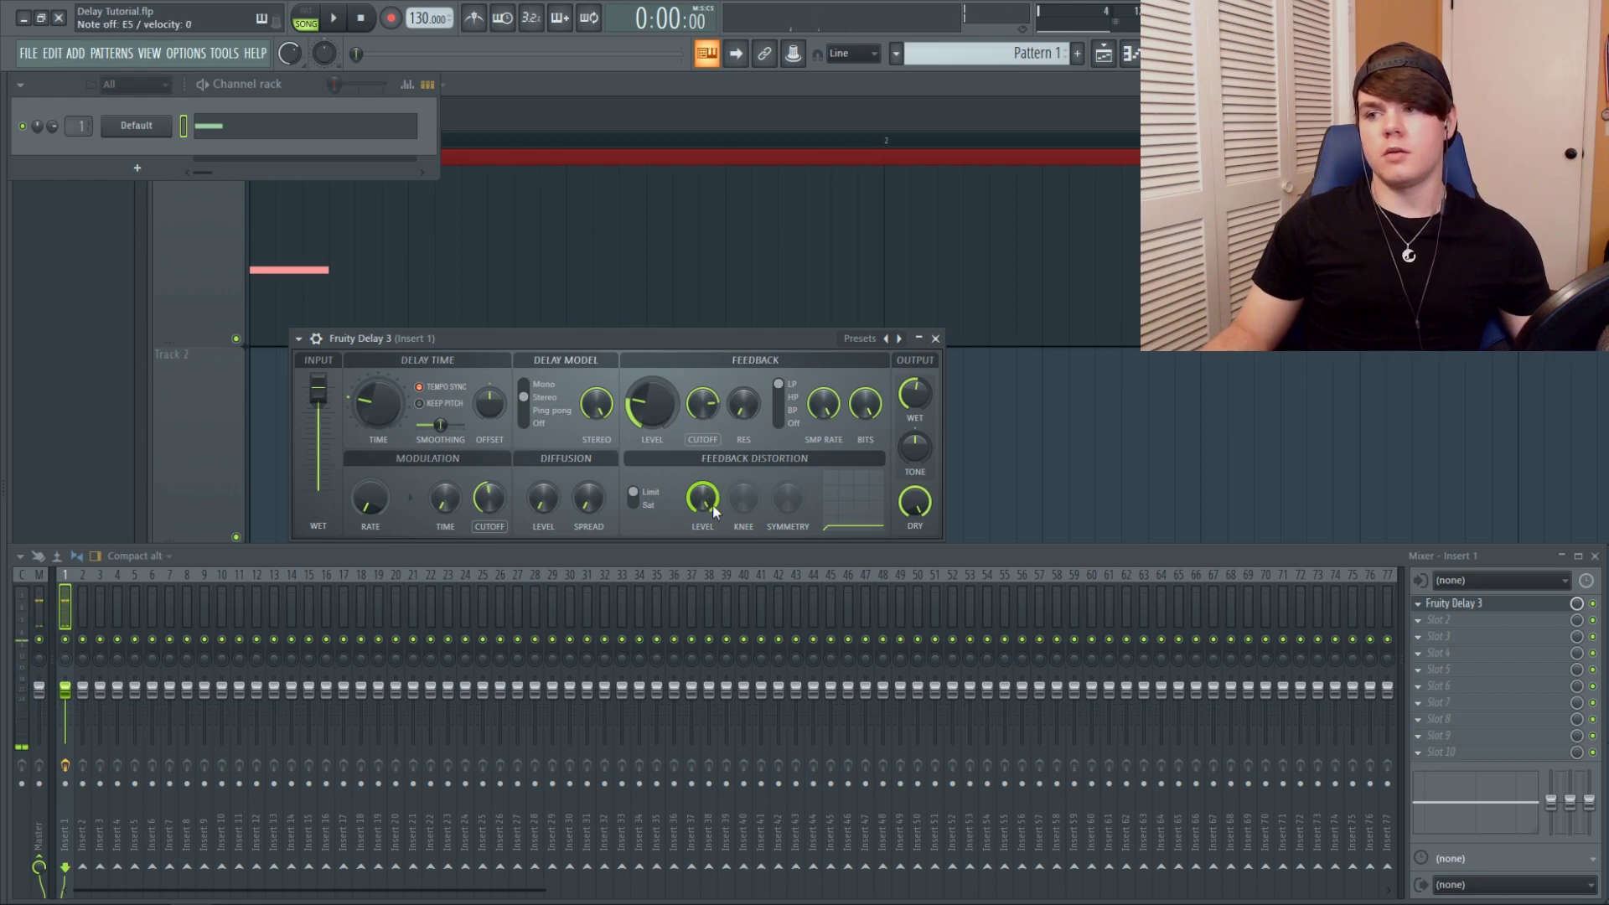
{"action": "left_click", "coordinate": [635, 501]}
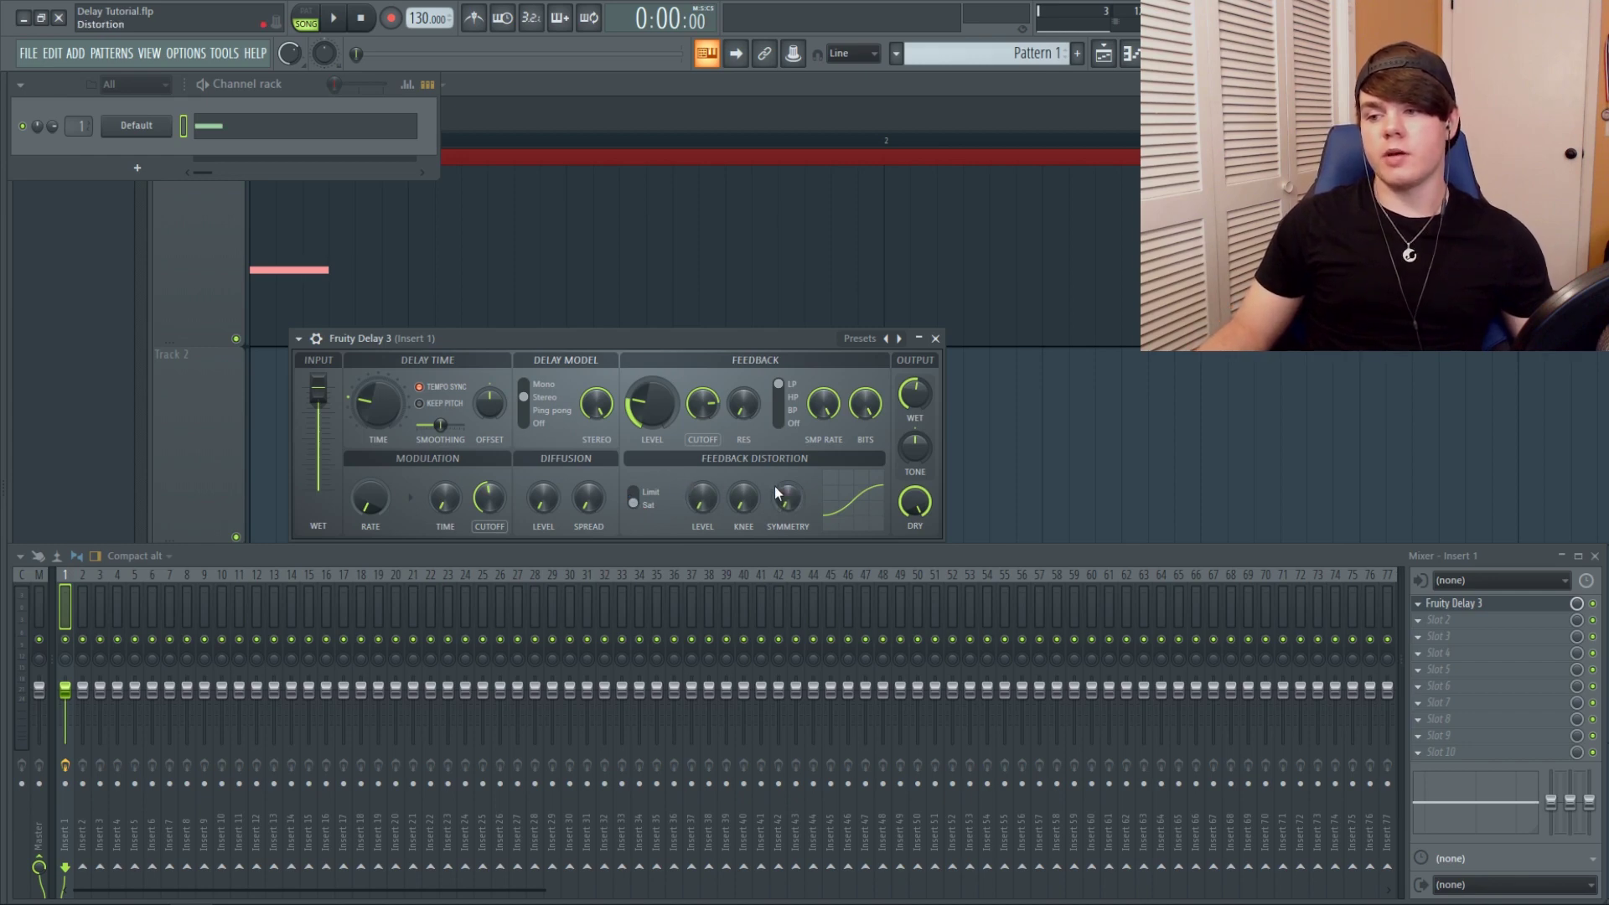
Step: Lower the feedback distortion level to about 16%, audition a note, then nudge it back up
{"action": "left_click_drag", "start_coordinate": [702, 499], "coordinate": [702, 533]}
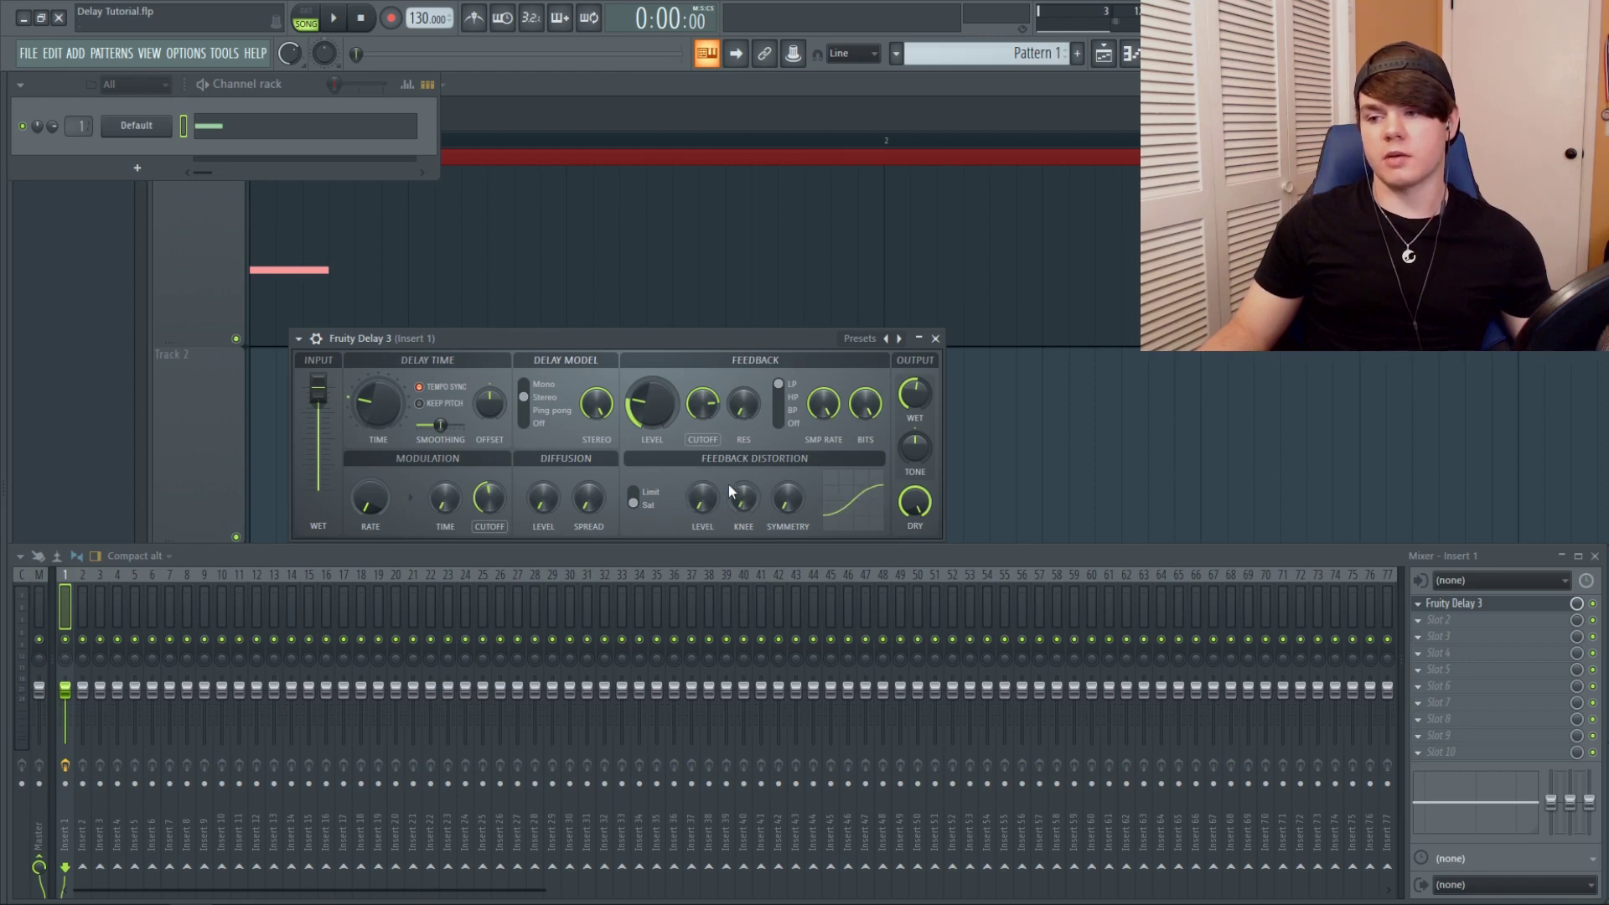
{"action": "key", "text": "c"}
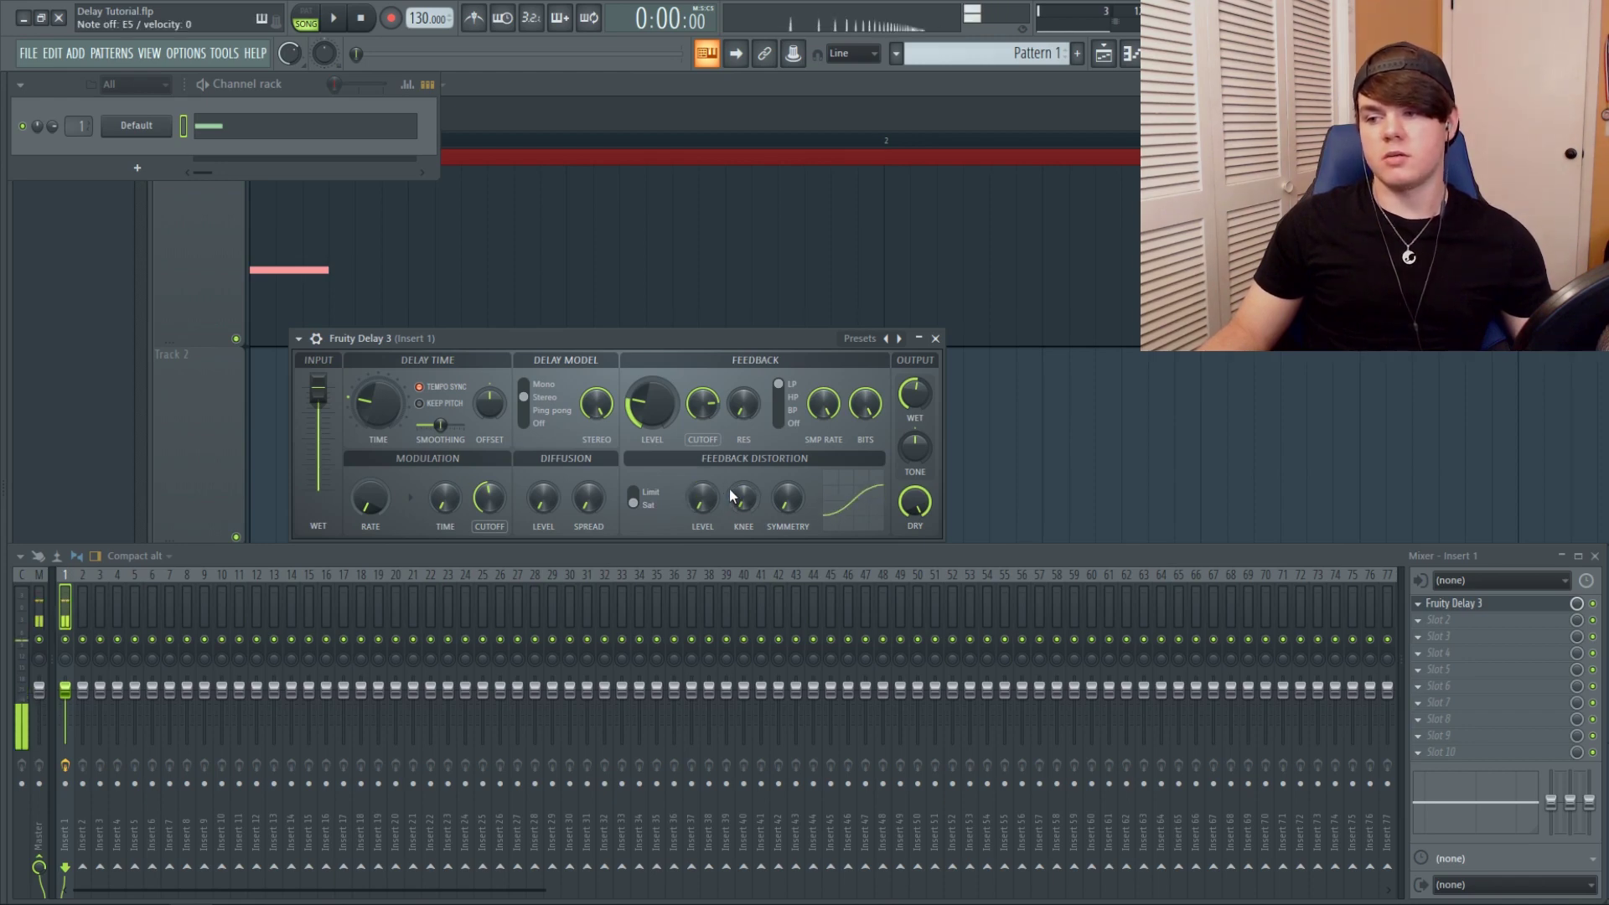
{"action": "left_click_drag", "start_coordinate": [704, 505], "coordinate": [696, 505]}
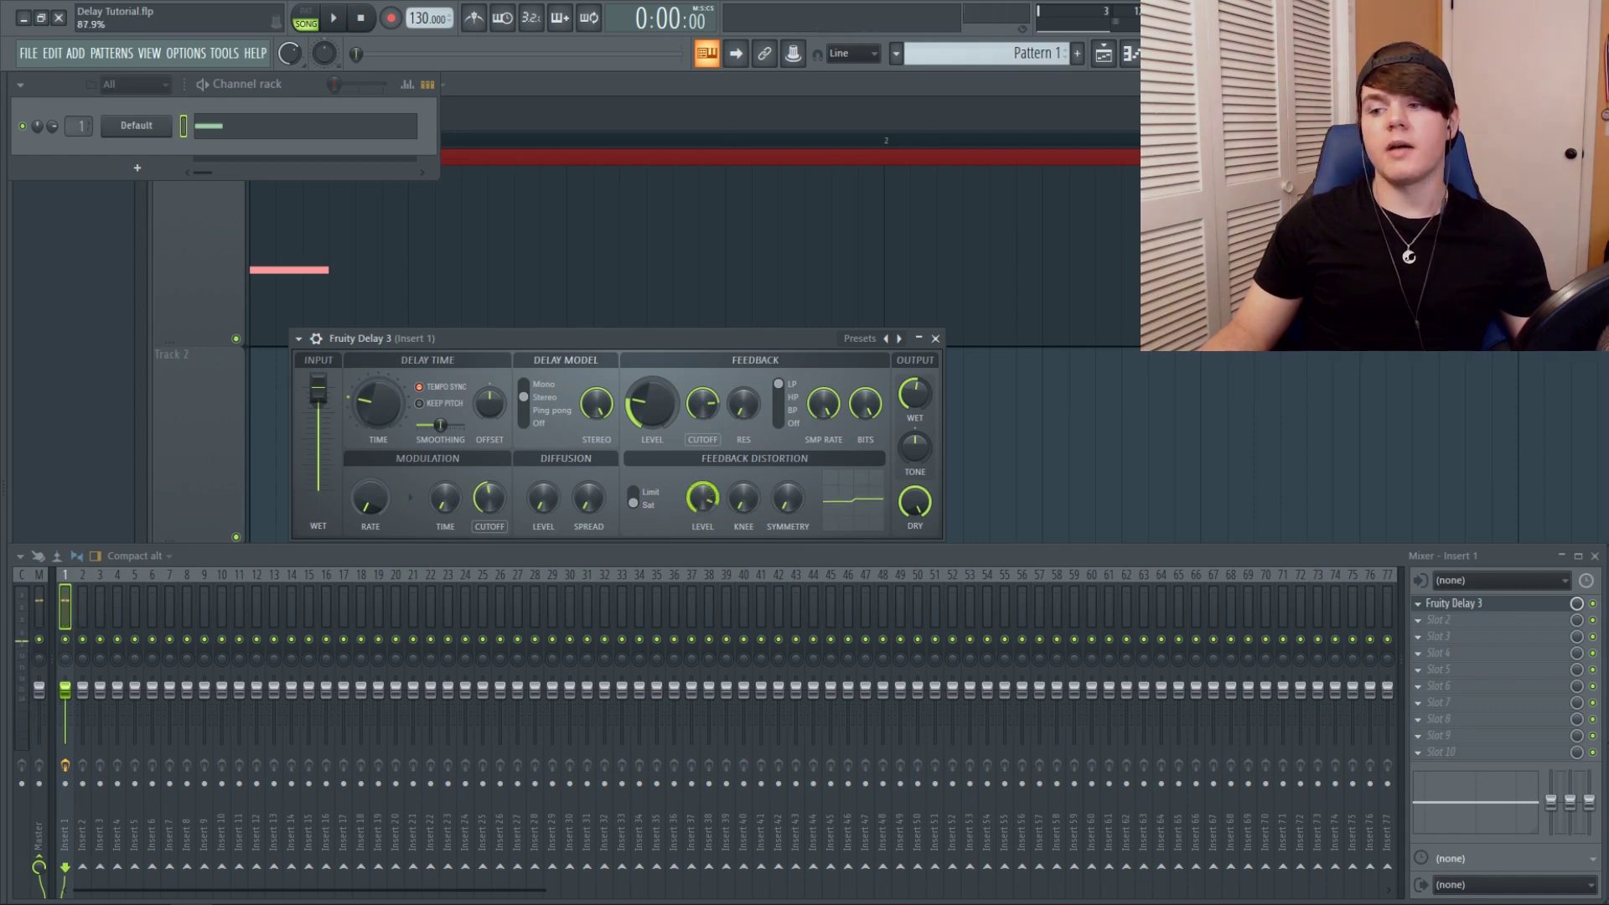
Step: Raise the distortion KNEE near maximum, test LEVEL at about 33% with a note, then set LEVEL to 0%
{"action": "scroll", "coordinate": [696, 505], "scroll_direction": "up", "scroll_amount": 2}
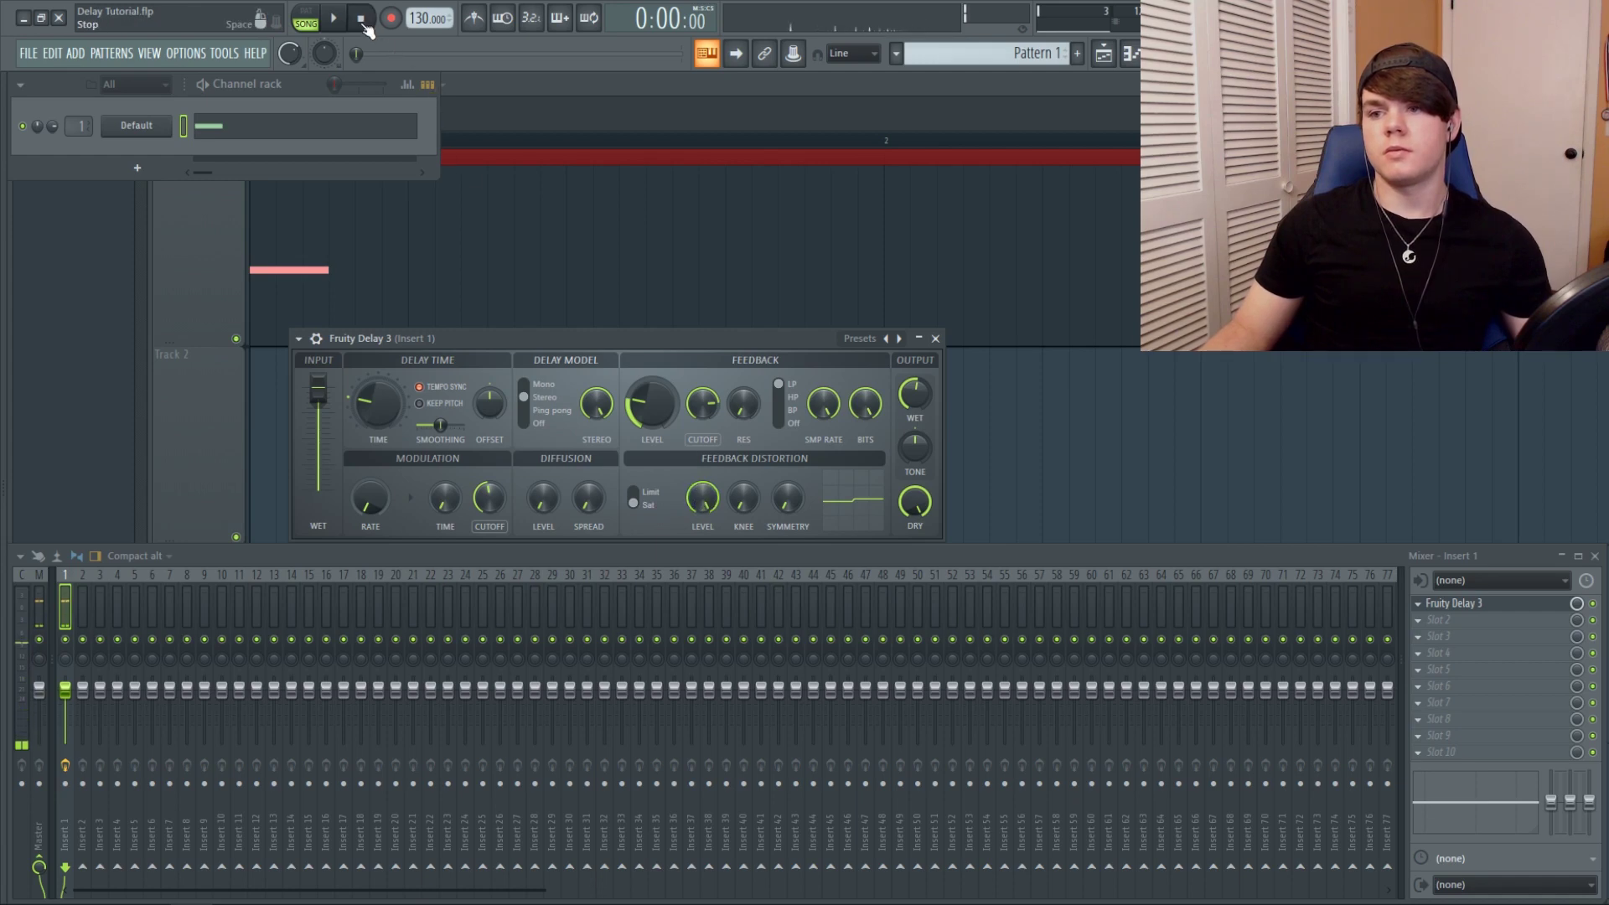
{"action": "left_click_drag", "start_coordinate": [702, 501], "coordinate": [743, 553]}
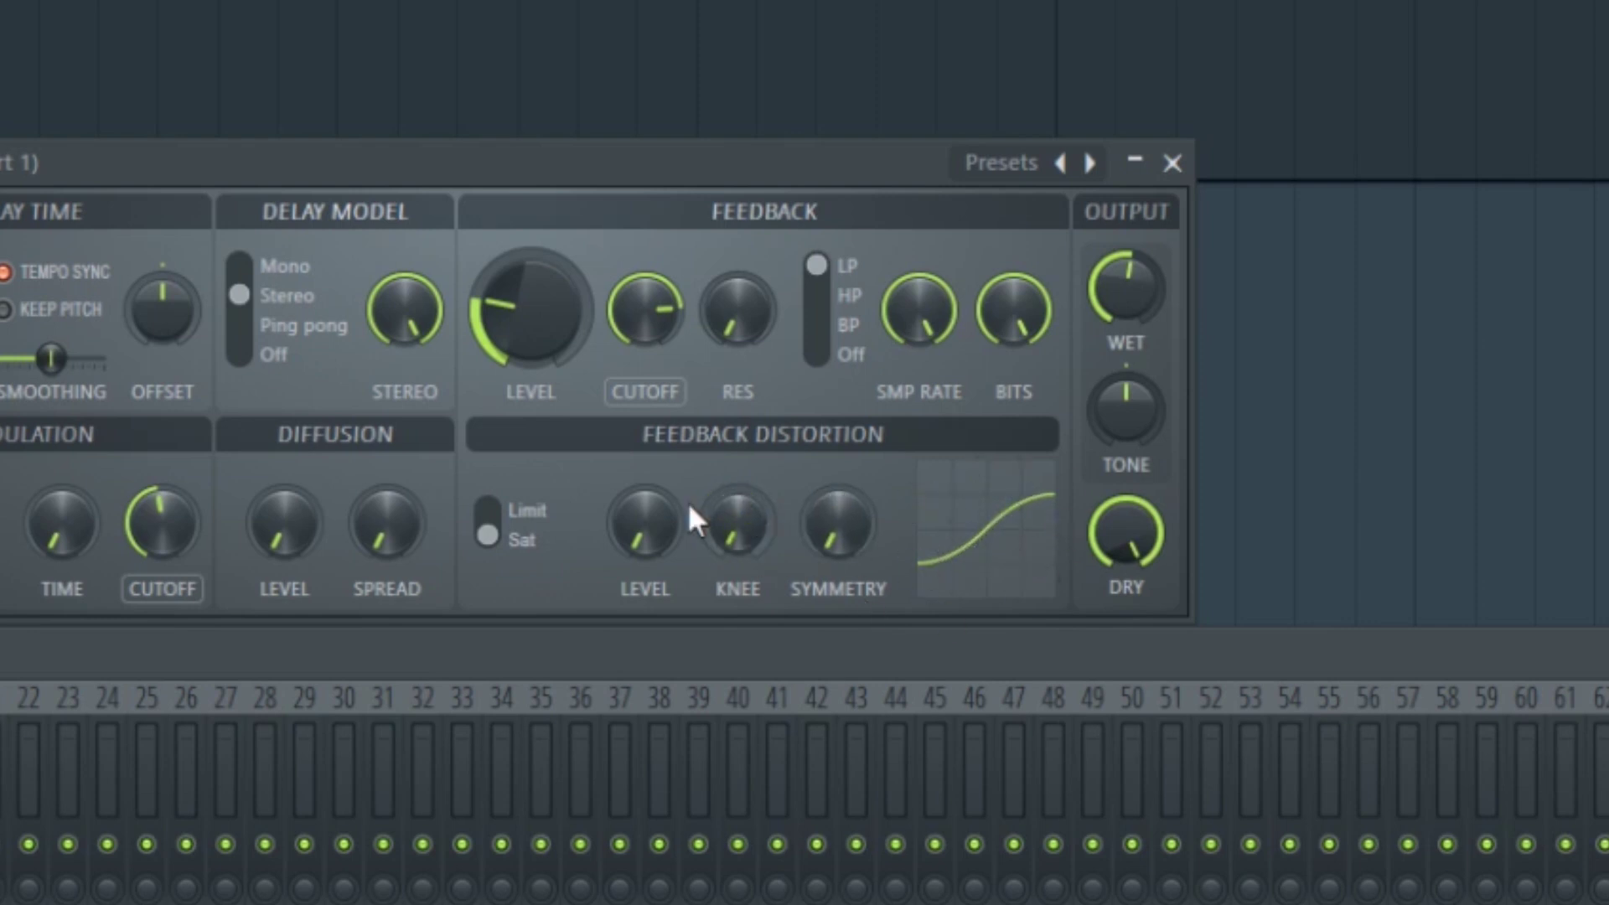
{"action": "left_click_drag", "start_coordinate": [697, 513], "coordinate": [697, 469]}
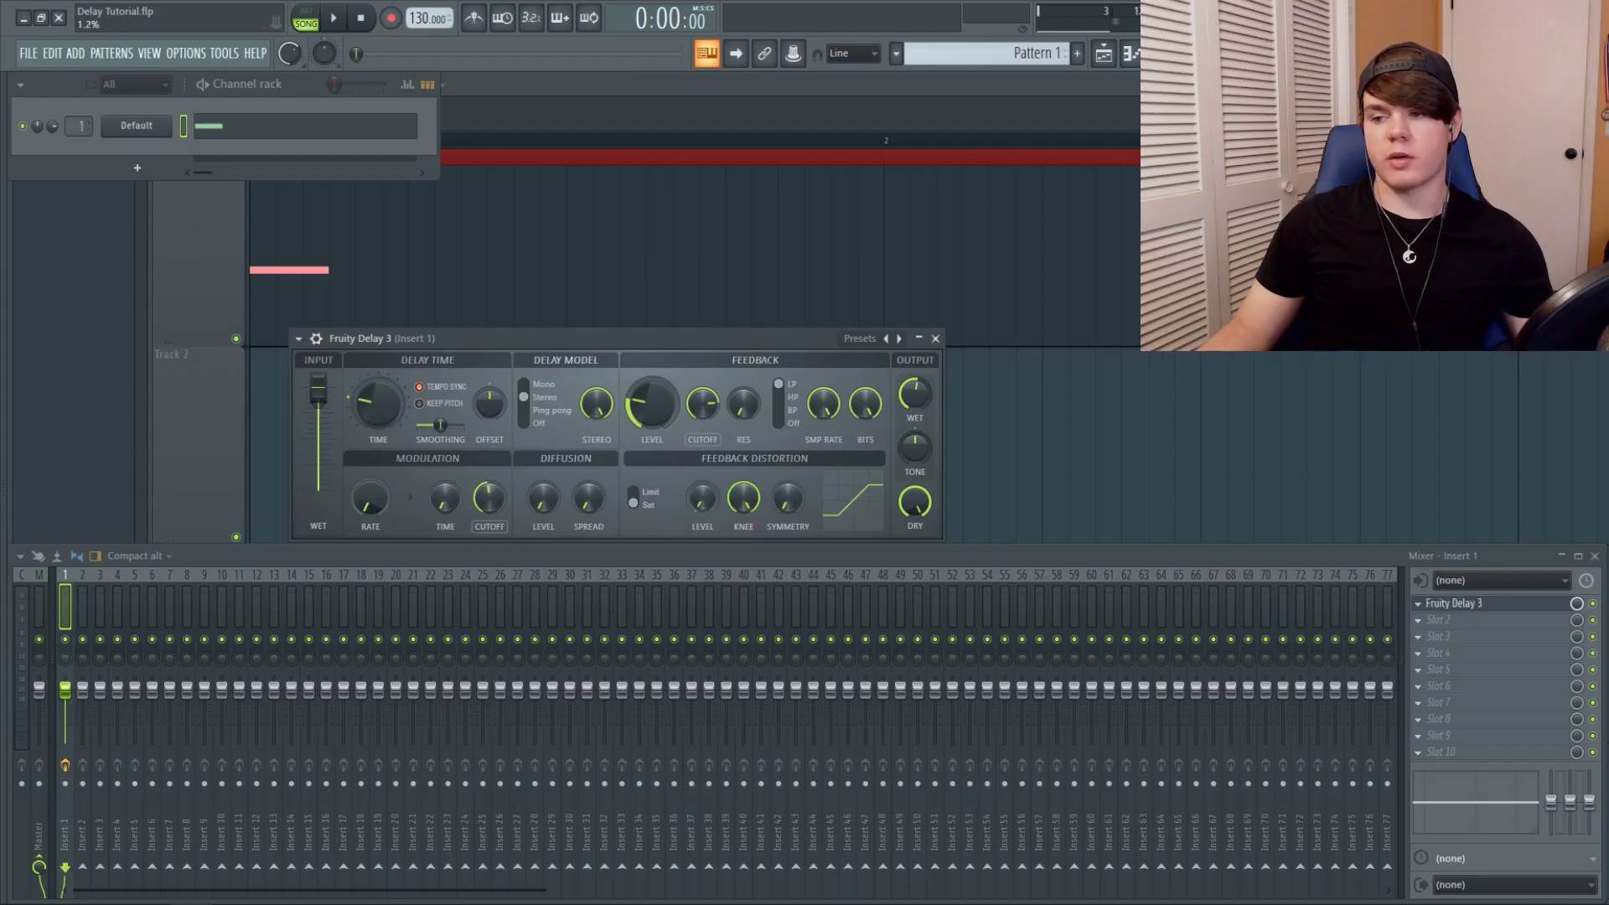
{"action": "left_click_drag", "start_coordinate": [702, 498], "coordinate": [701, 469]}
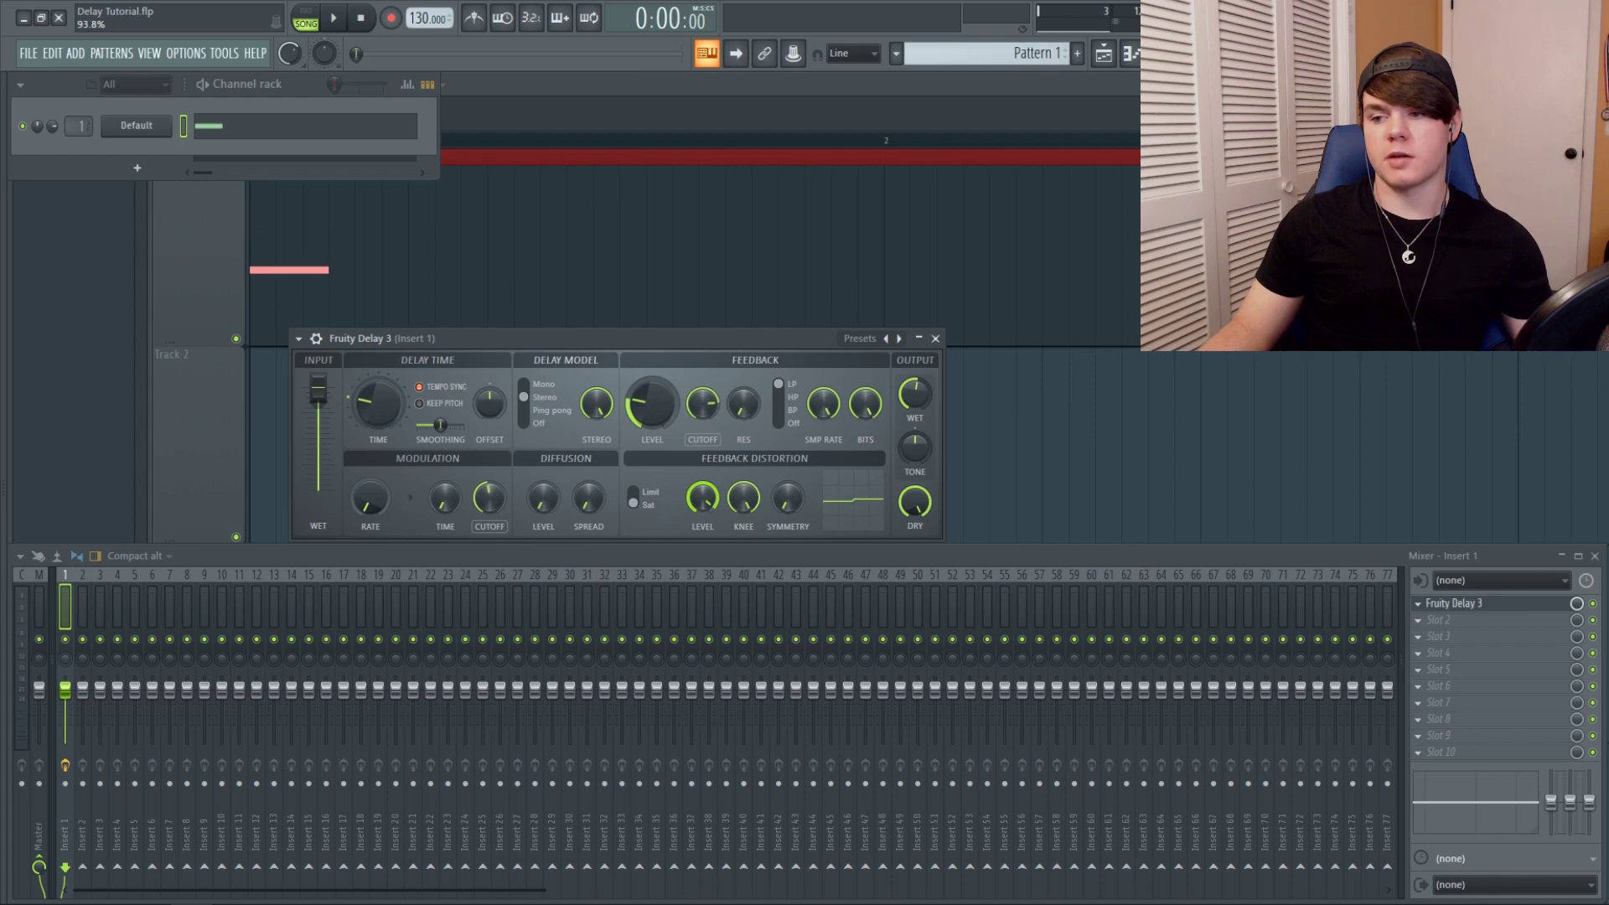
{"action": "key", "text": "e"}
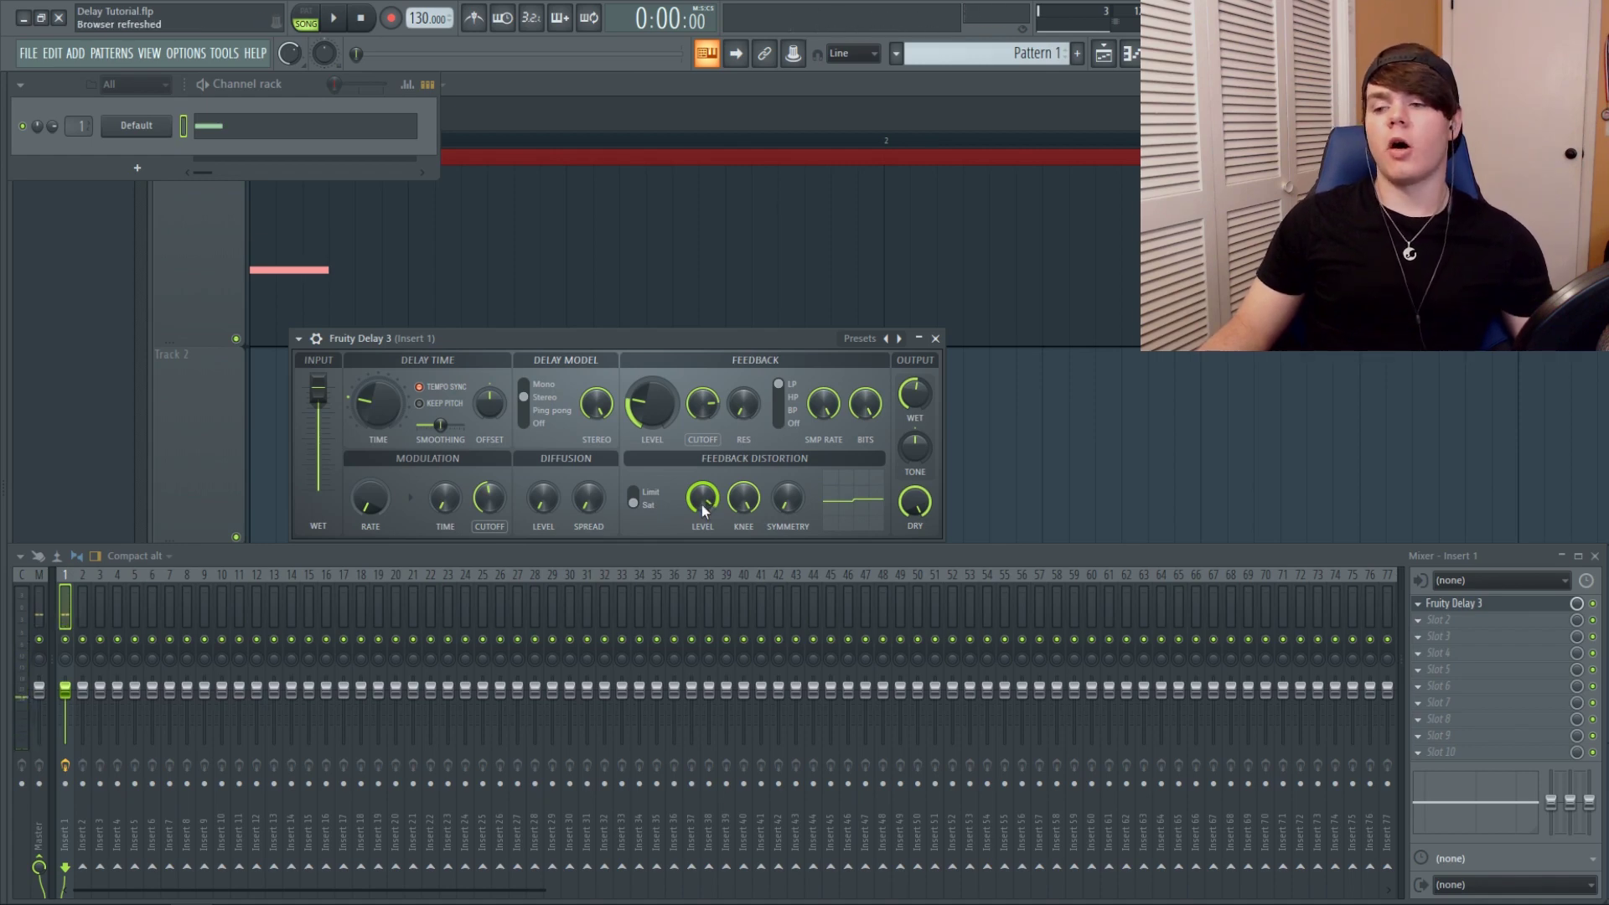
{"action": "left_click_drag", "start_coordinate": [702, 506], "coordinate": [702, 553]}
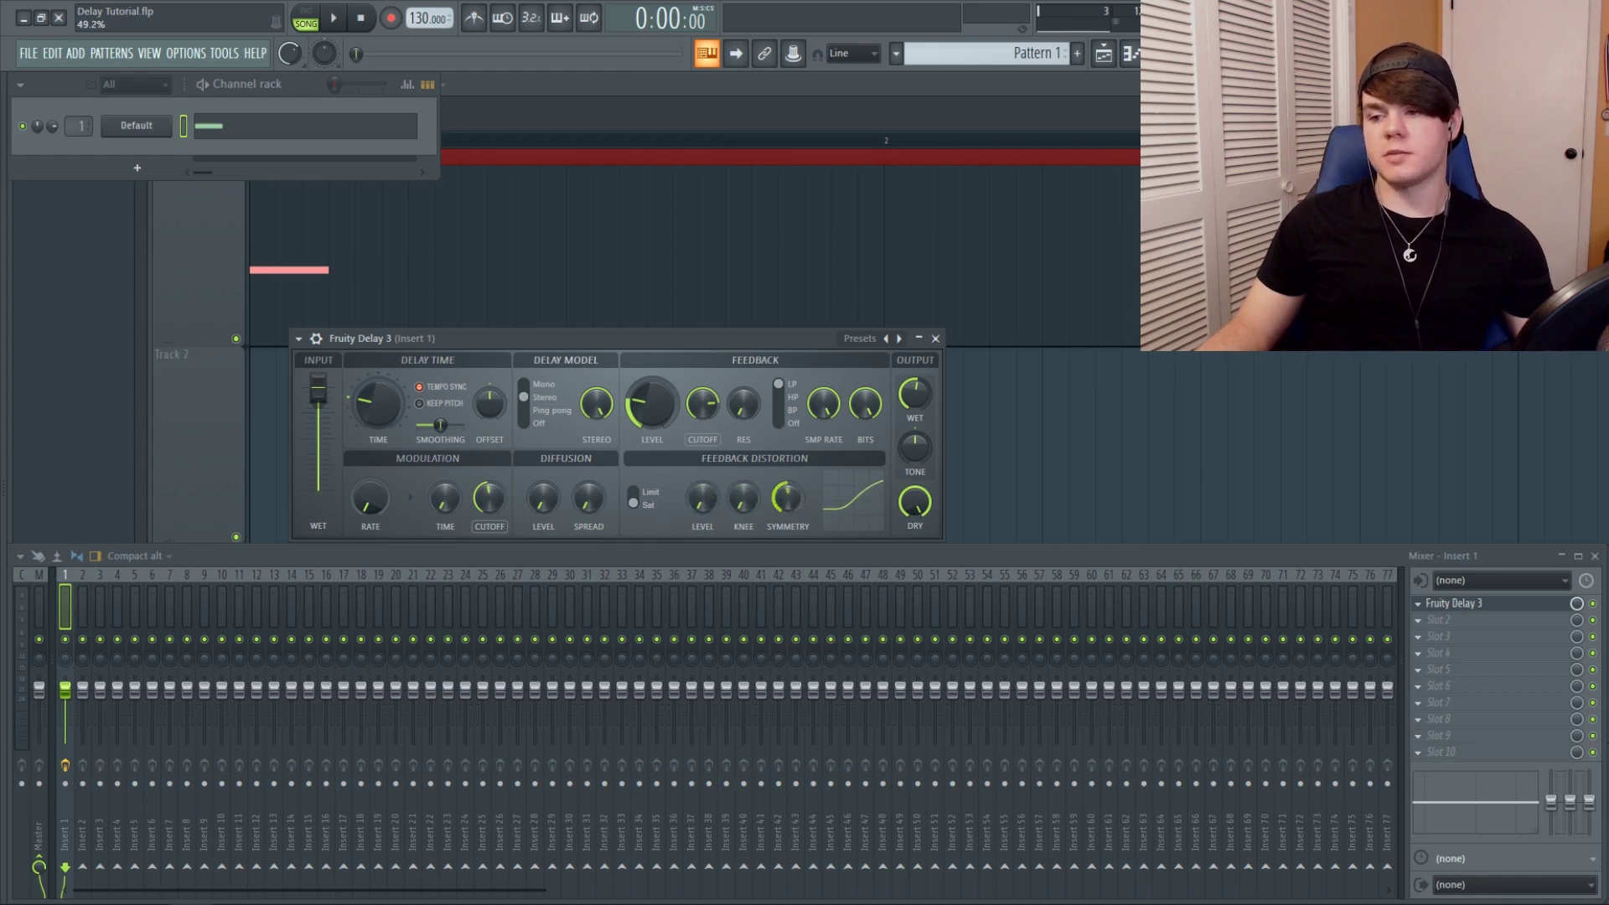
Step: Dial feedback distortion to KNEE about 43%, LEVEL about 67% and SYMMETRY about 75%
{"action": "mouse_move", "coordinate": [787, 498]}
{"action": "left_mouse_down"}
{"action": "mouse_move", "coordinate": [788, 553]}
{"action": "mouse_move", "coordinate": [787, 494]}
{"action": "left_mouse_up"}
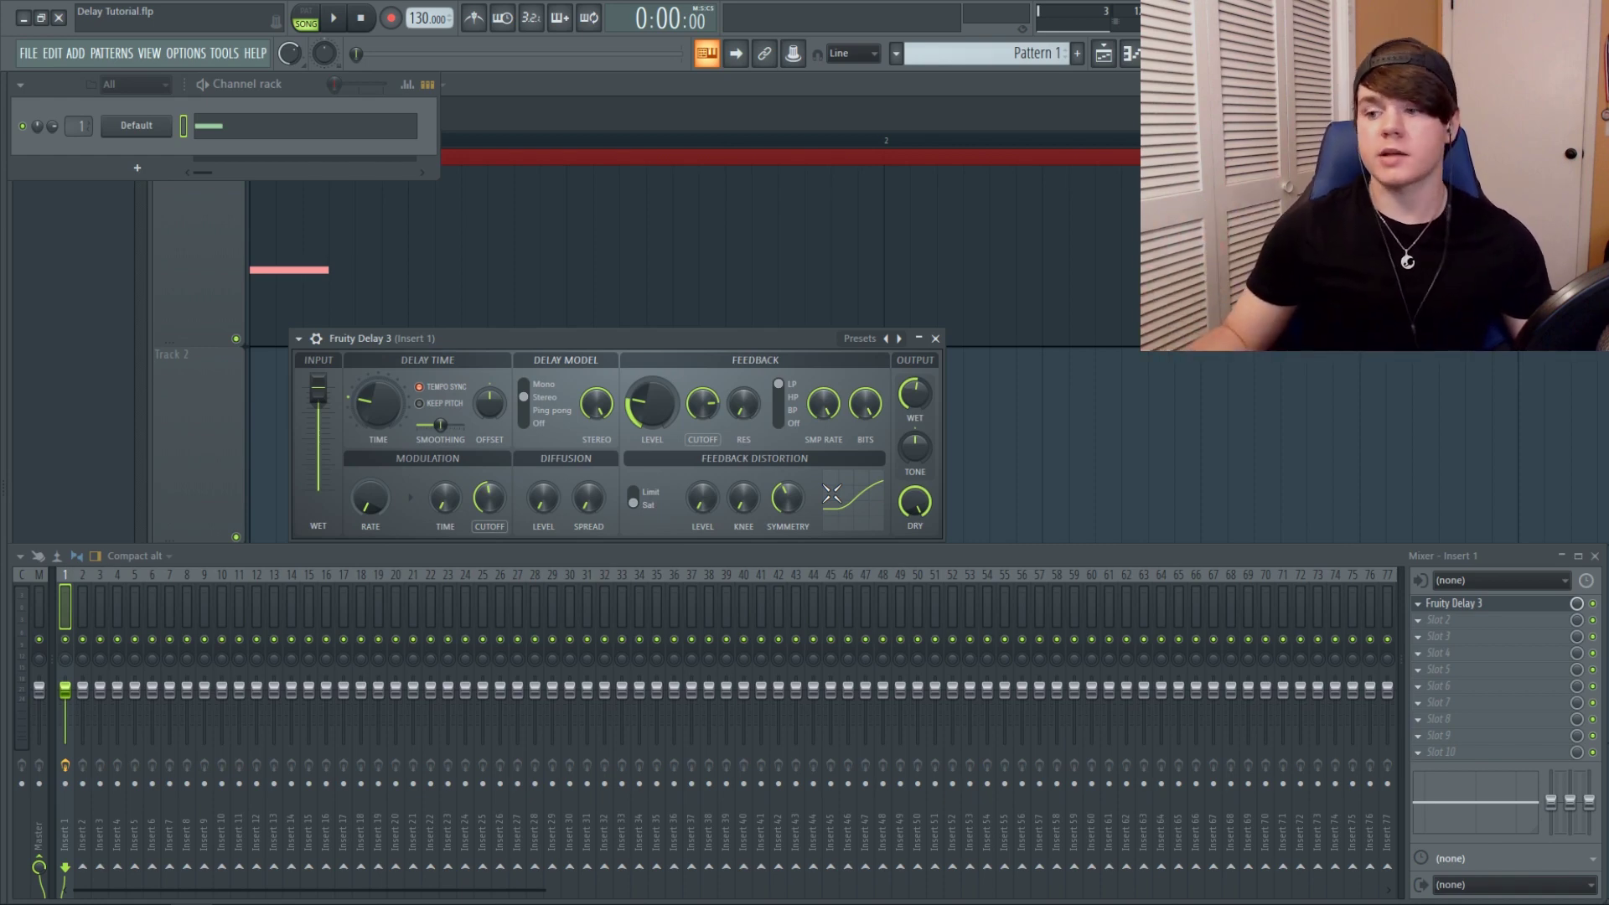
{"action": "left_click_drag", "start_coordinate": [702, 499], "coordinate": [703, 469]}
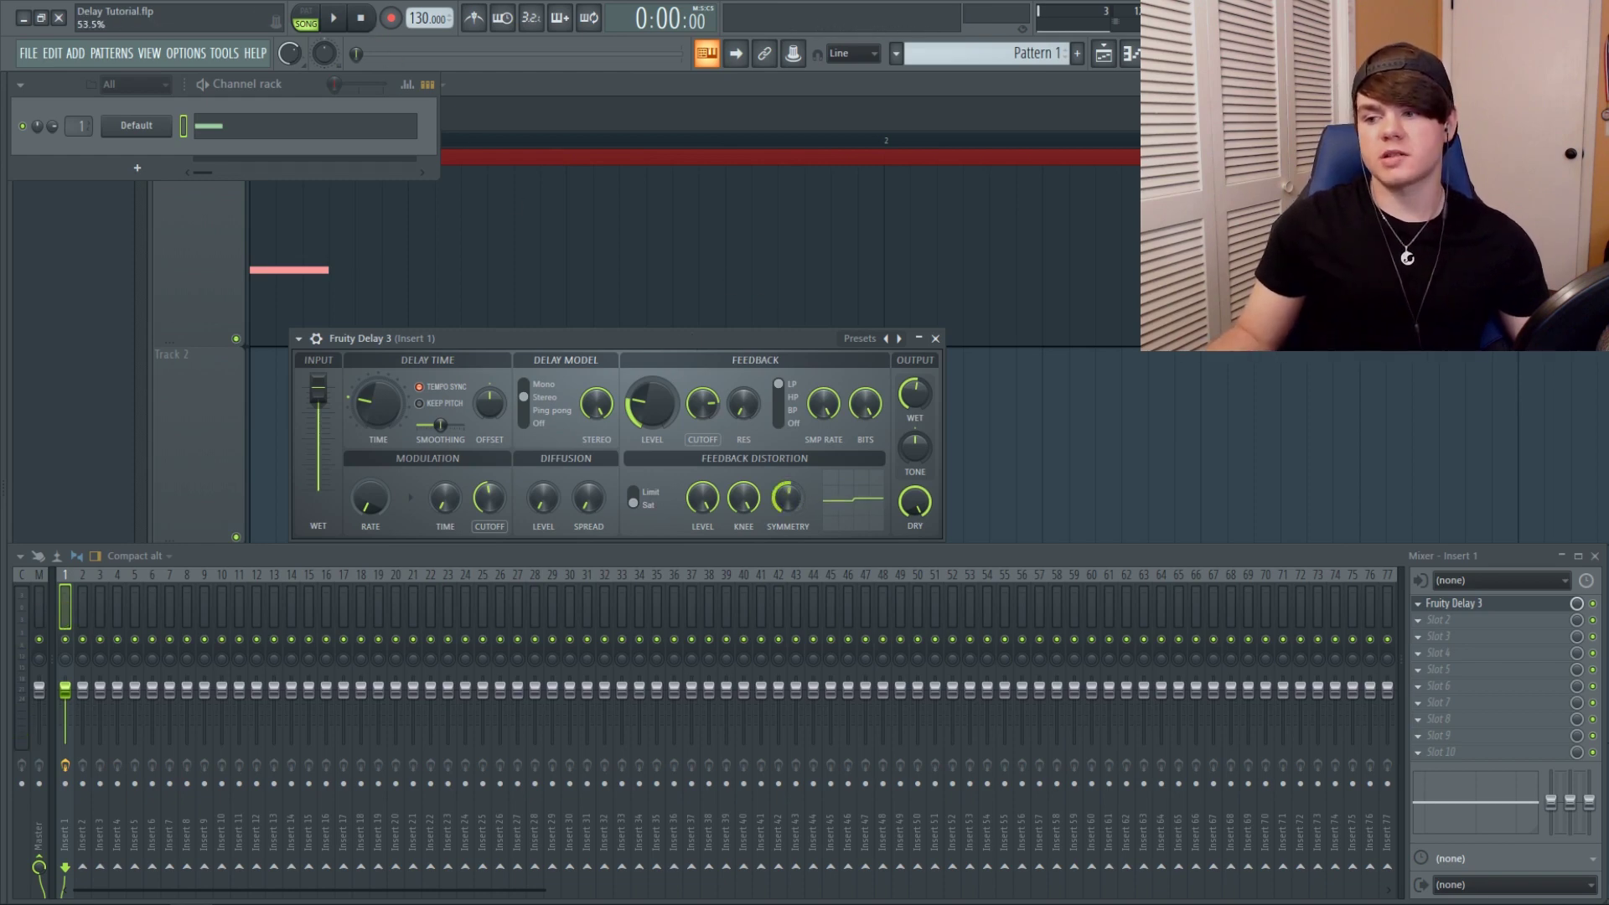
{"action": "left_click_drag", "start_coordinate": [786, 498], "coordinate": [787, 469]}
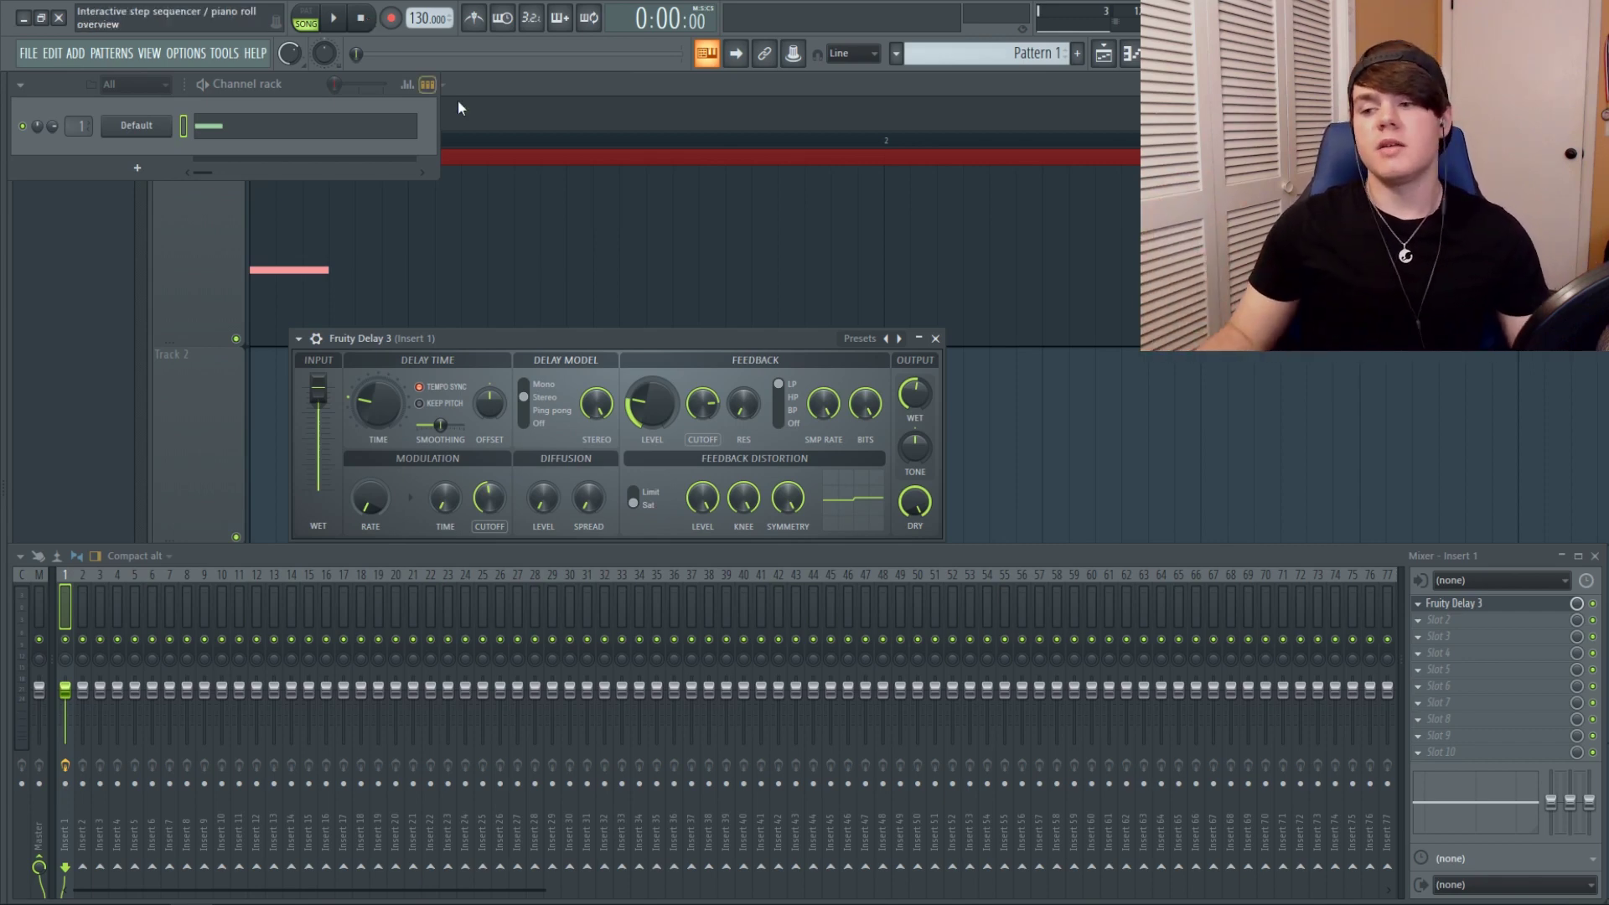
{"action": "left_click_drag", "start_coordinate": [743, 496], "coordinate": [742, 490]}
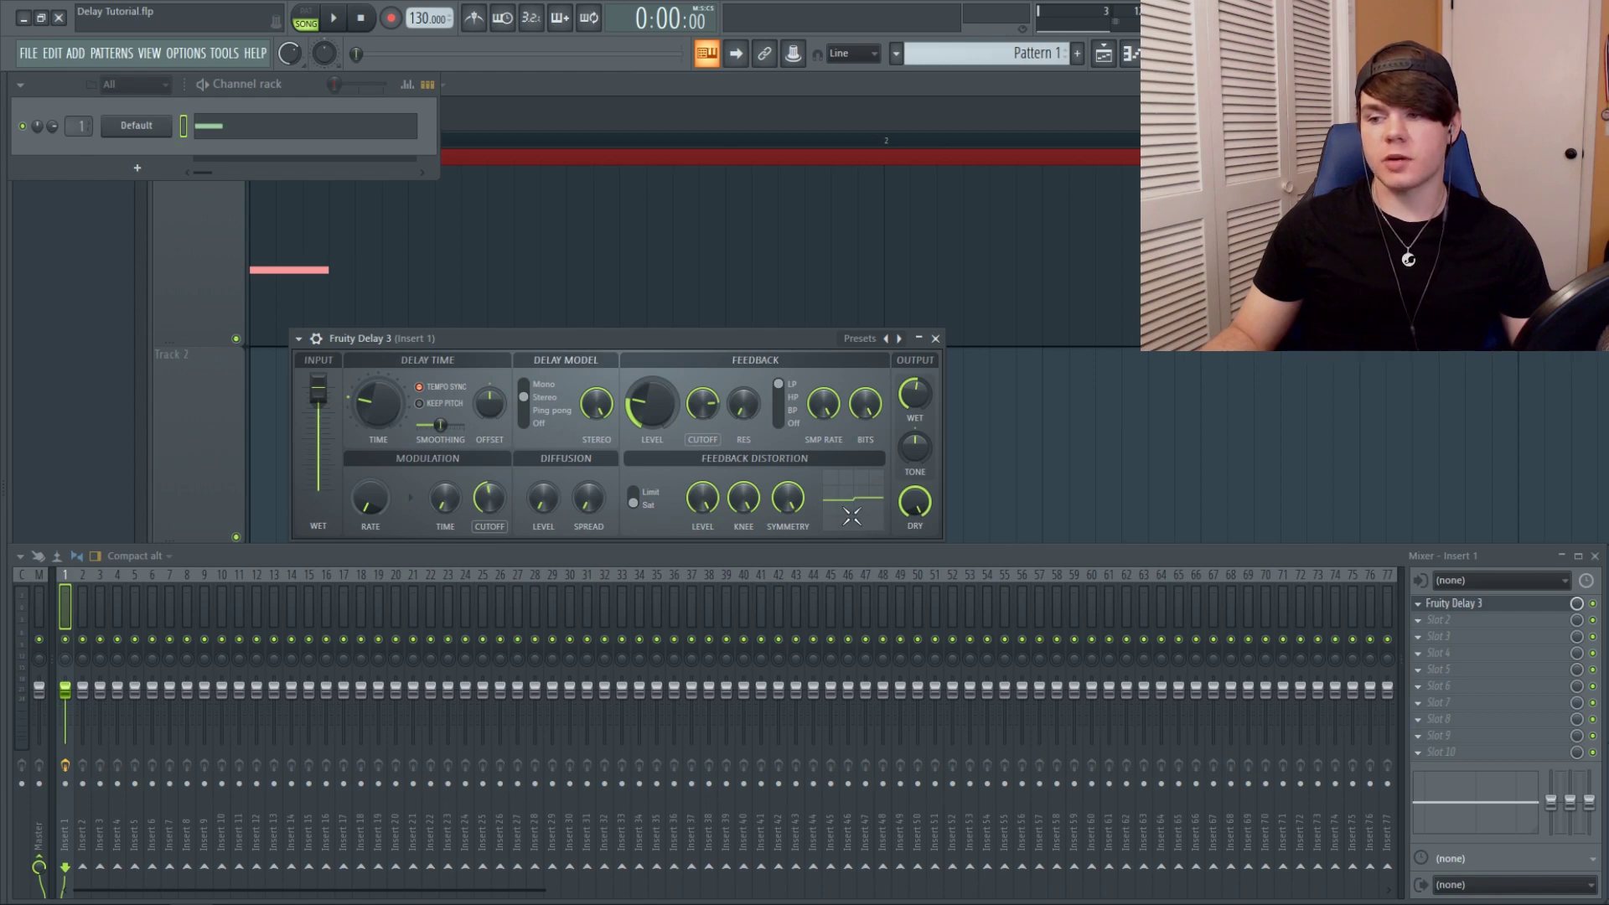
{"action": "left_click_drag", "start_coordinate": [704, 497], "coordinate": [704, 490]}
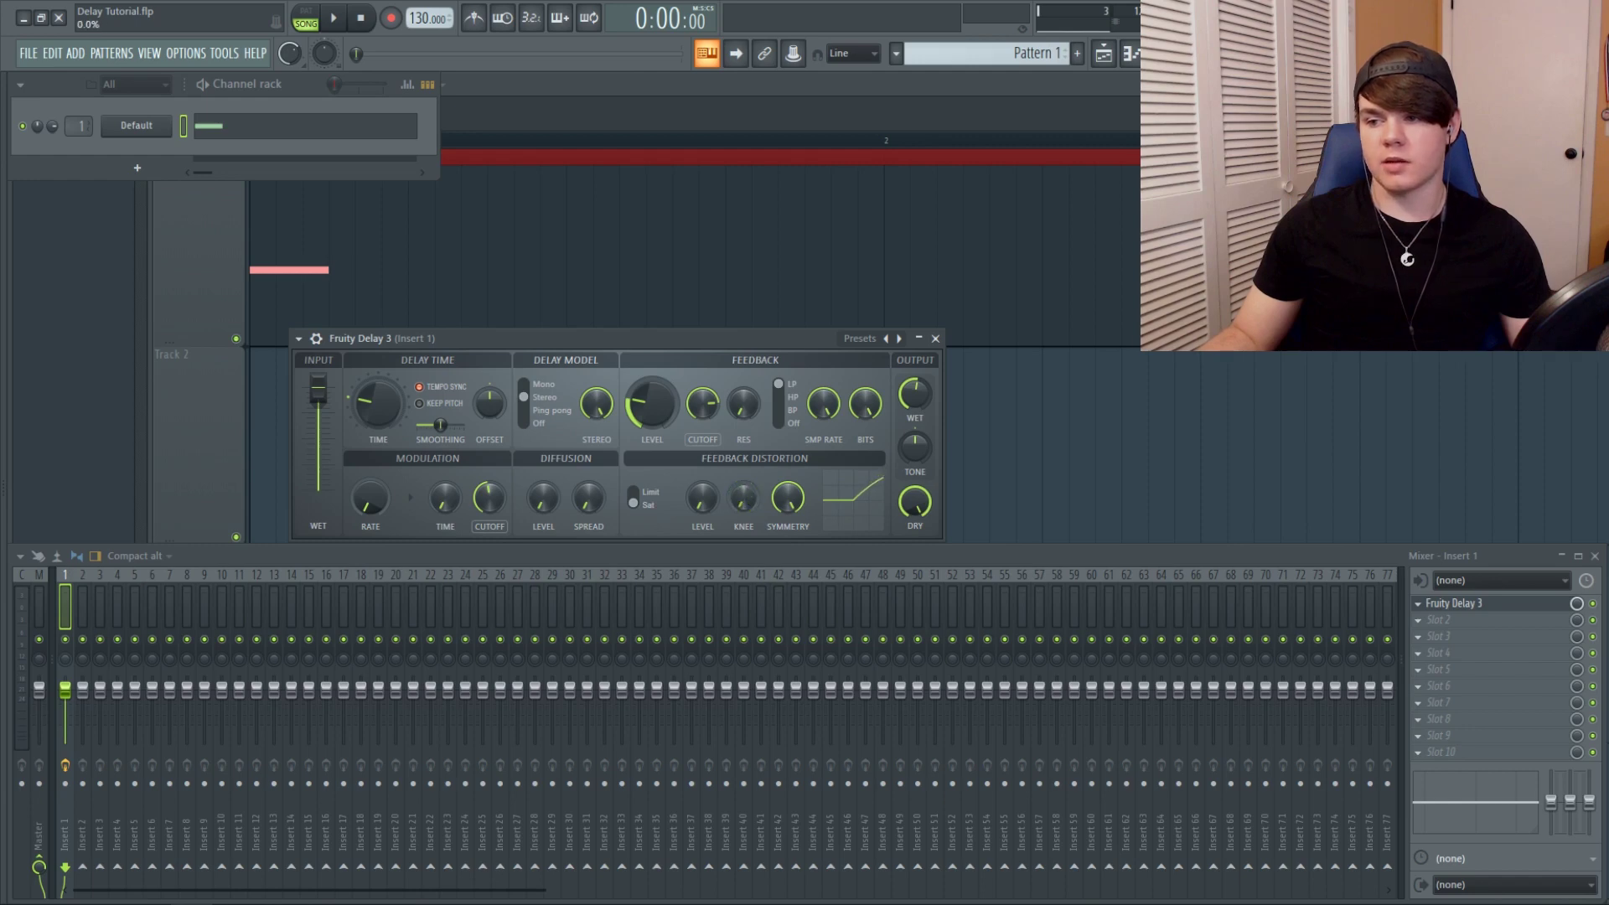
{"action": "left_click_drag", "start_coordinate": [787, 499], "coordinate": [787, 501]}
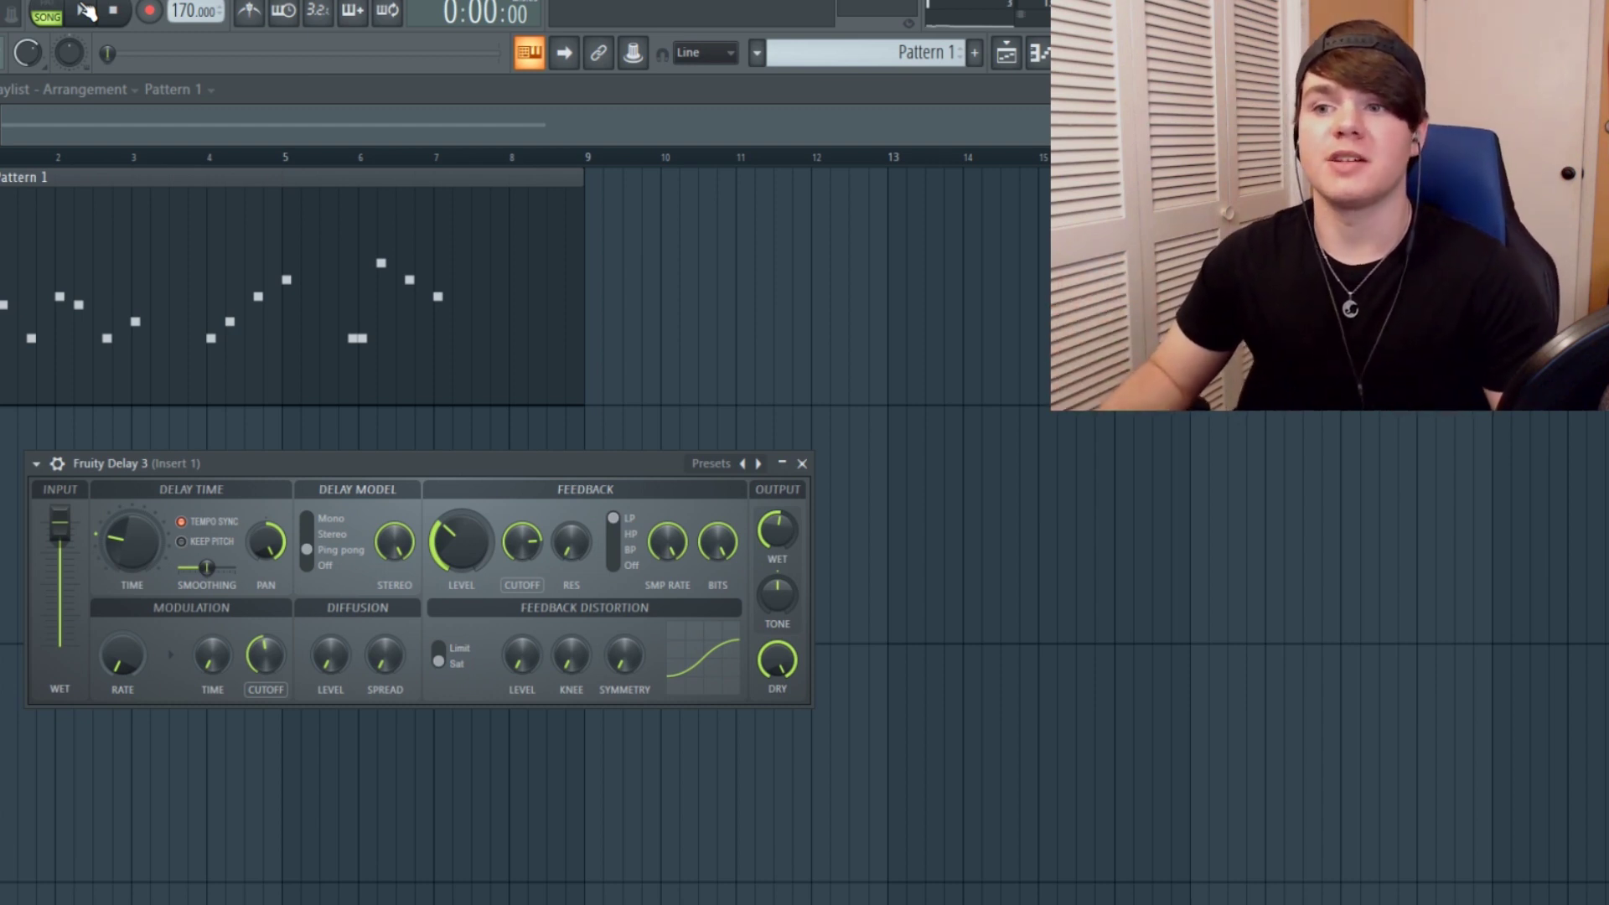
{"action": "left_click", "coordinate": [87, 10]}
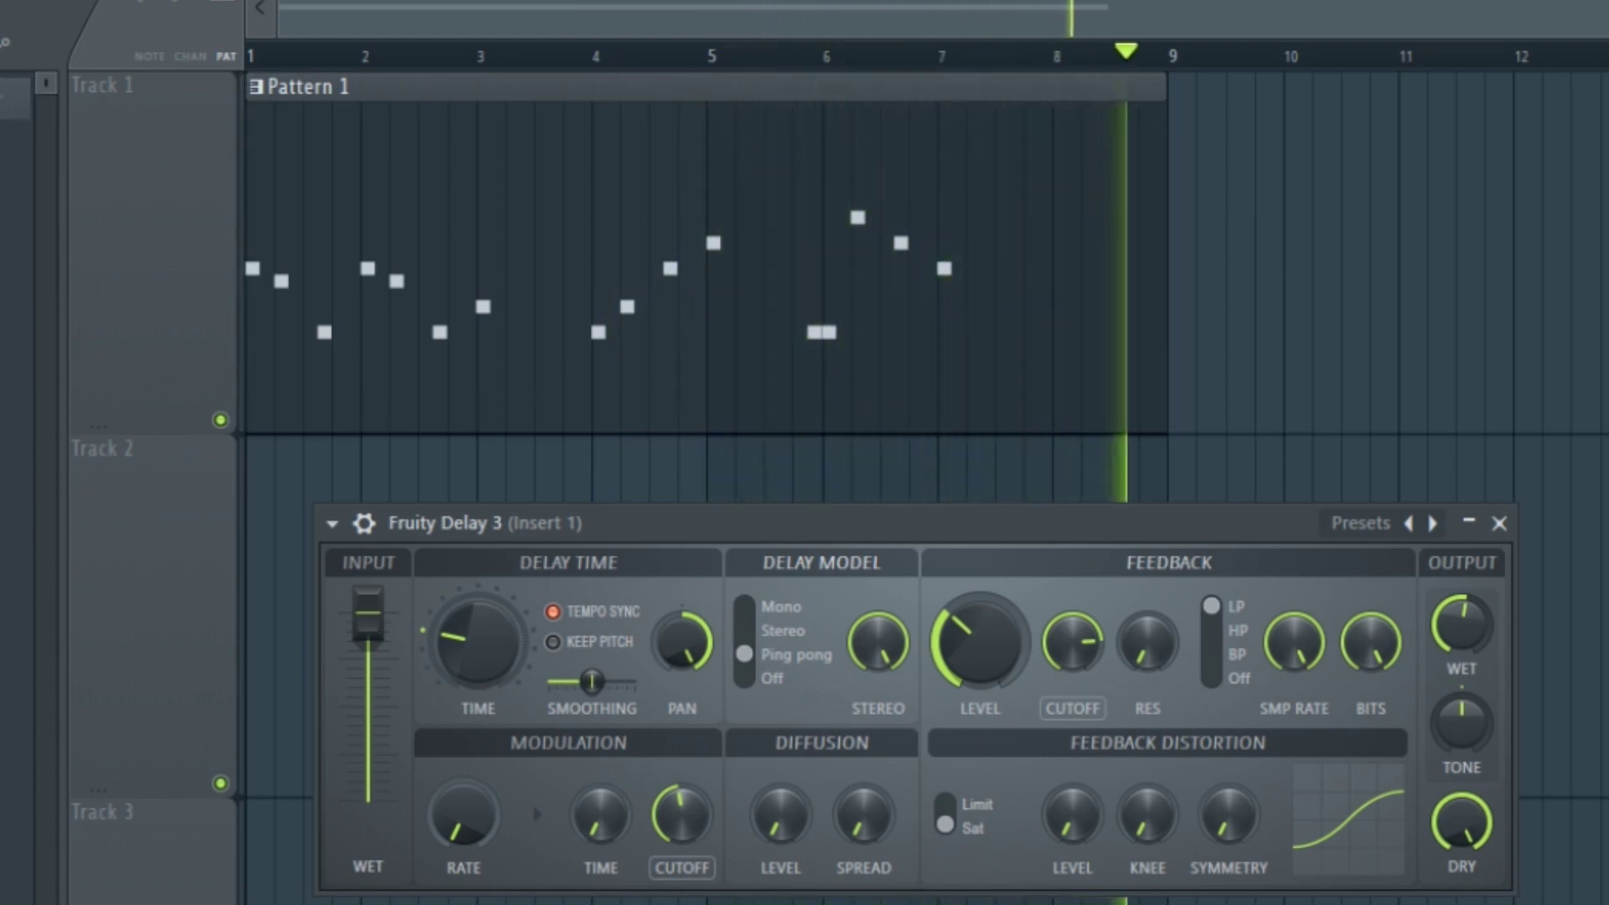
{"action": "key", "text": "space"}
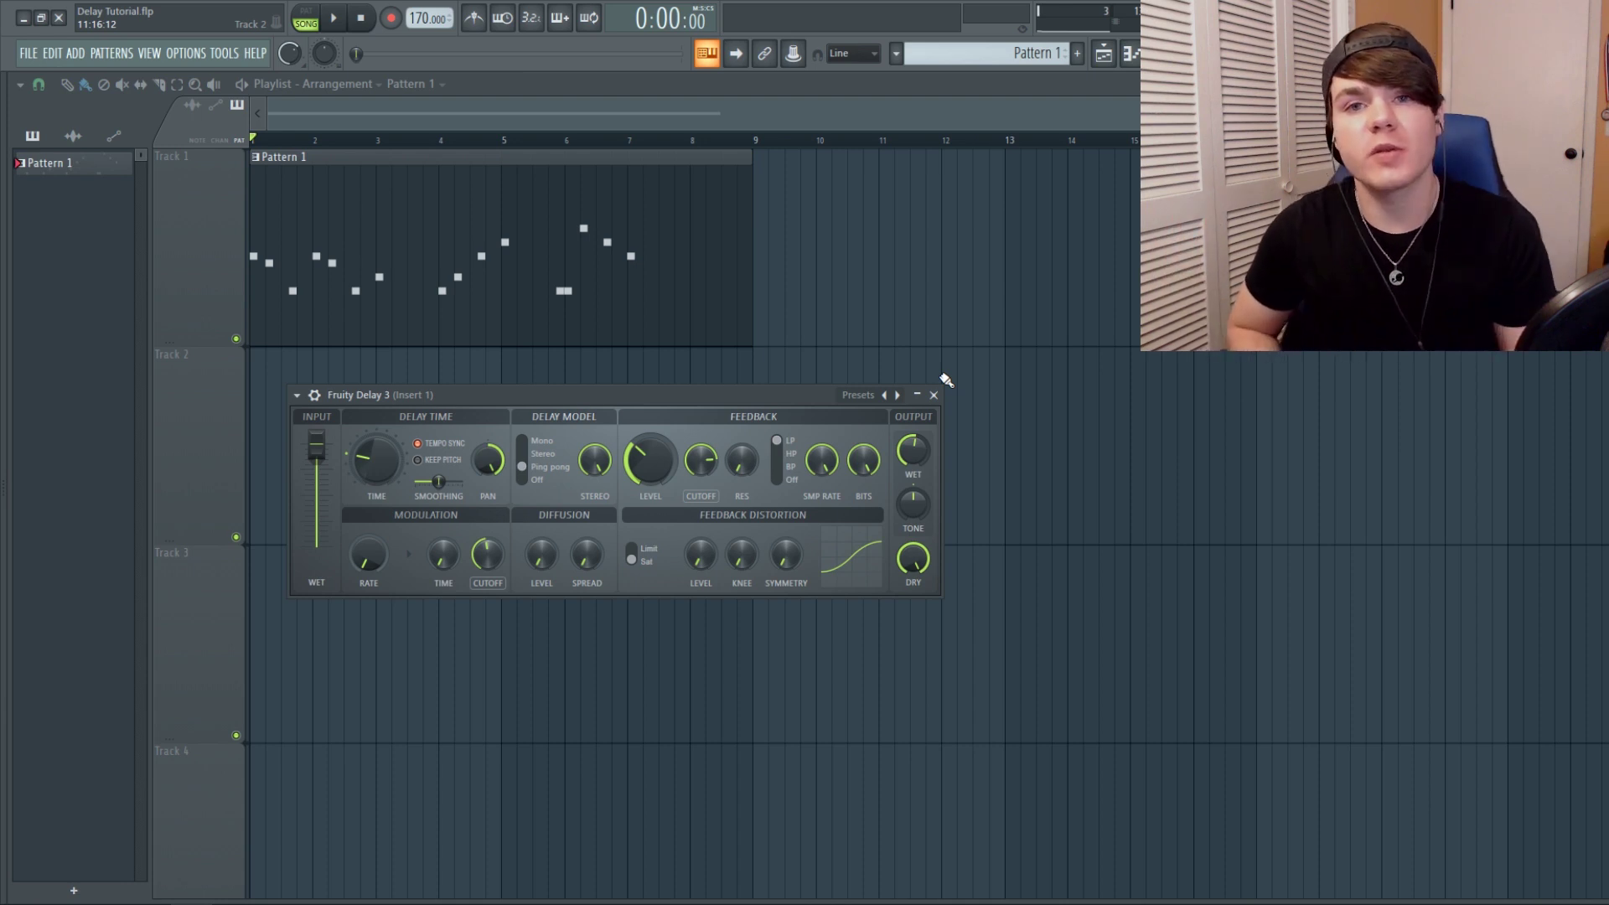